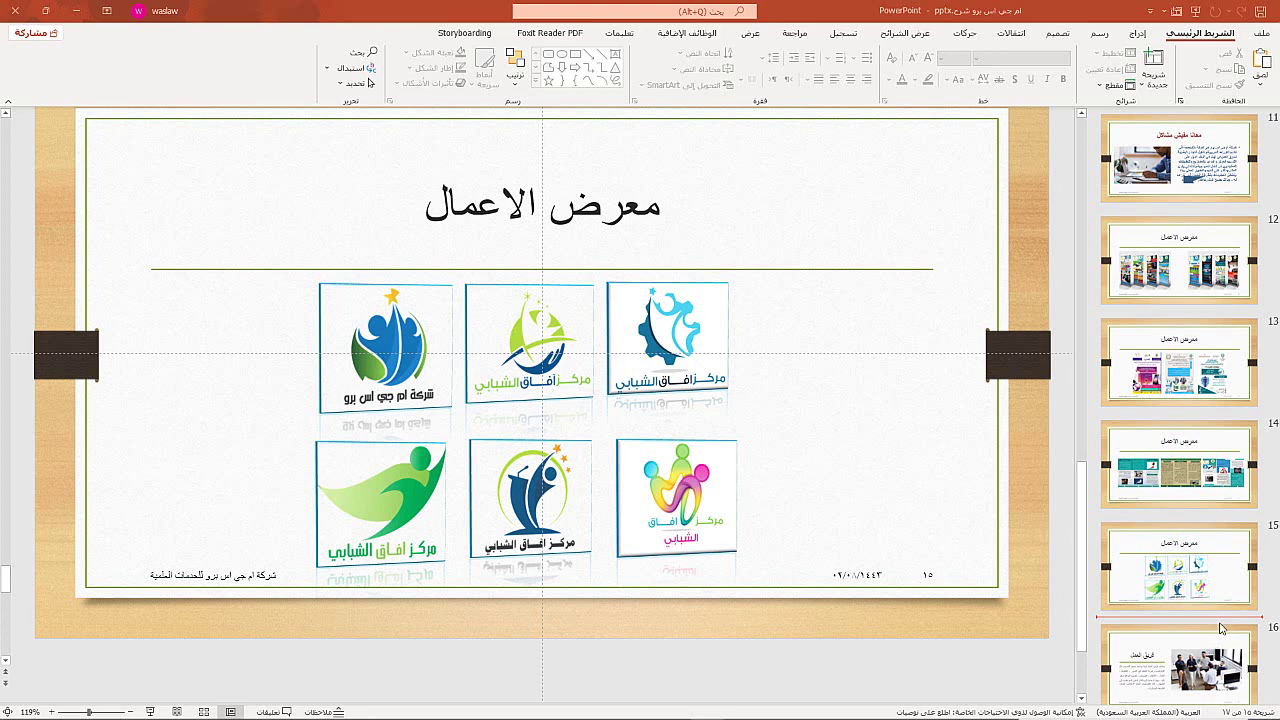
Scroll the slide thumbnail pane down to reach slides 15 and 16.
{"action": "scroll", "coordinate": [1217, 587], "scroll_direction": "down", "scroll_amount": 3}
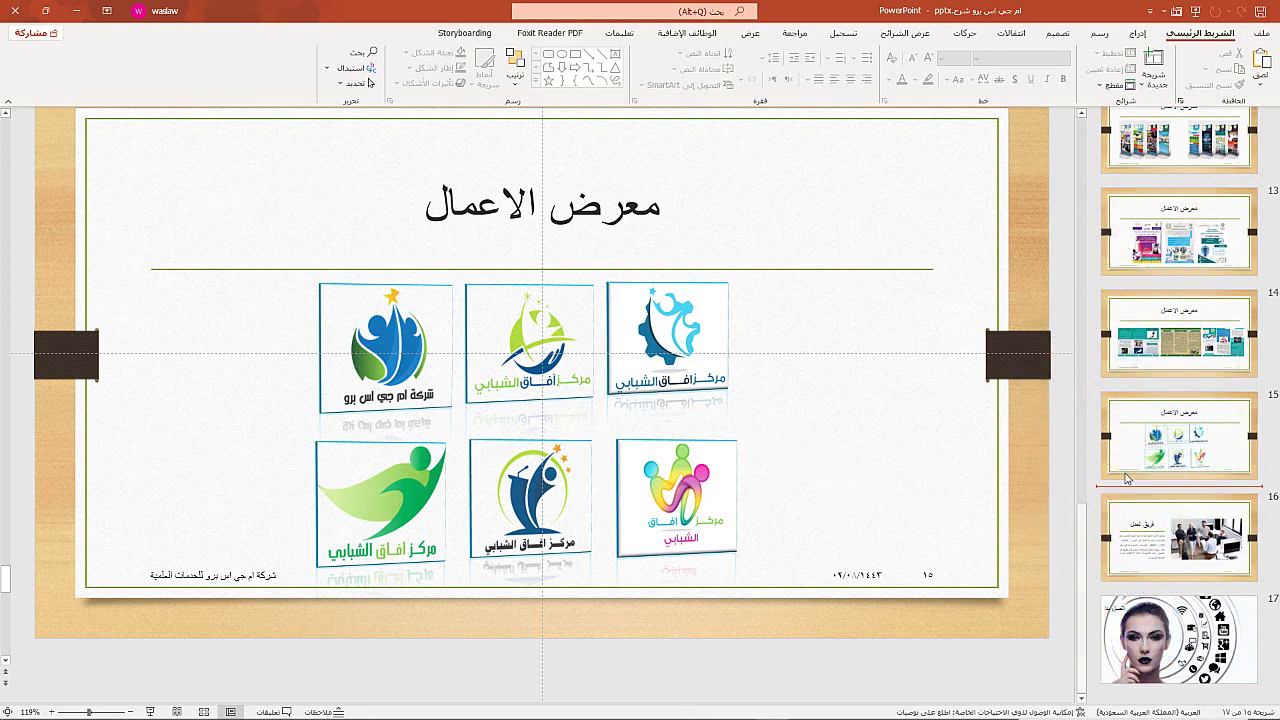
Insert a new slide 16 after slide 15 and title it 'مزيد من الاعمال'.
{"action": "right_click", "coordinate": [1181, 491]}
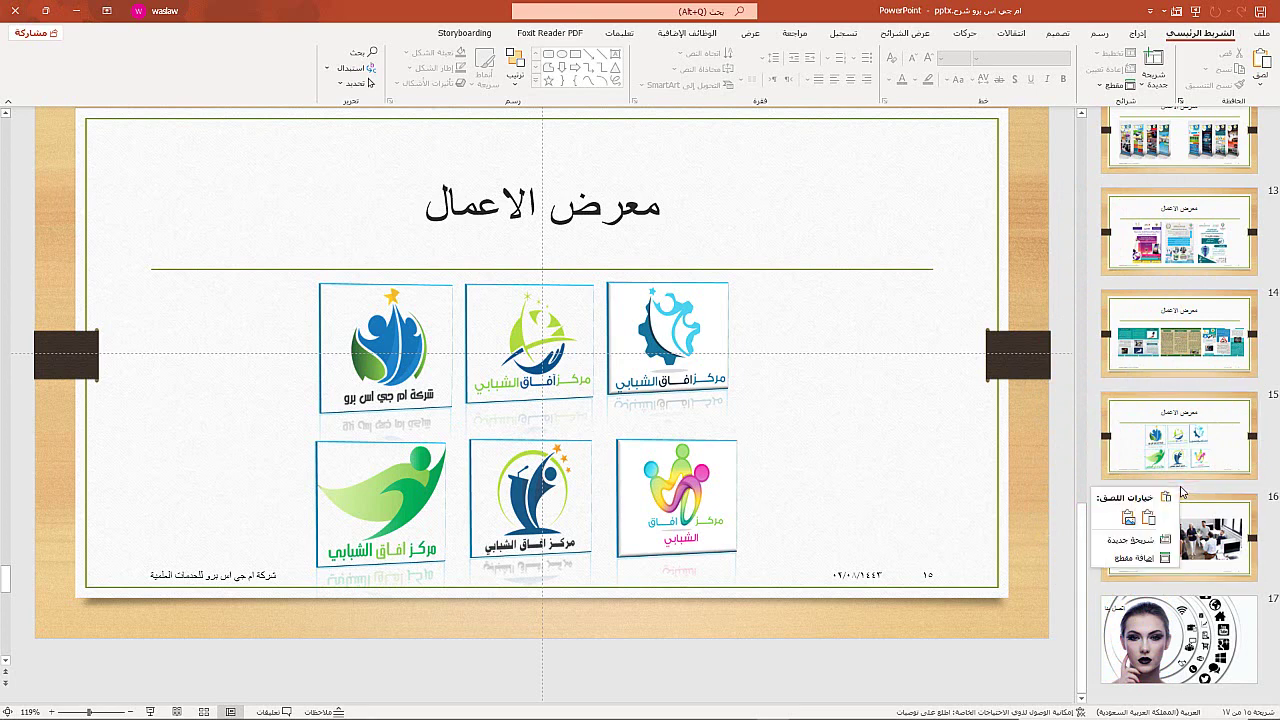
{"action": "left_click", "coordinate": [1132, 539]}
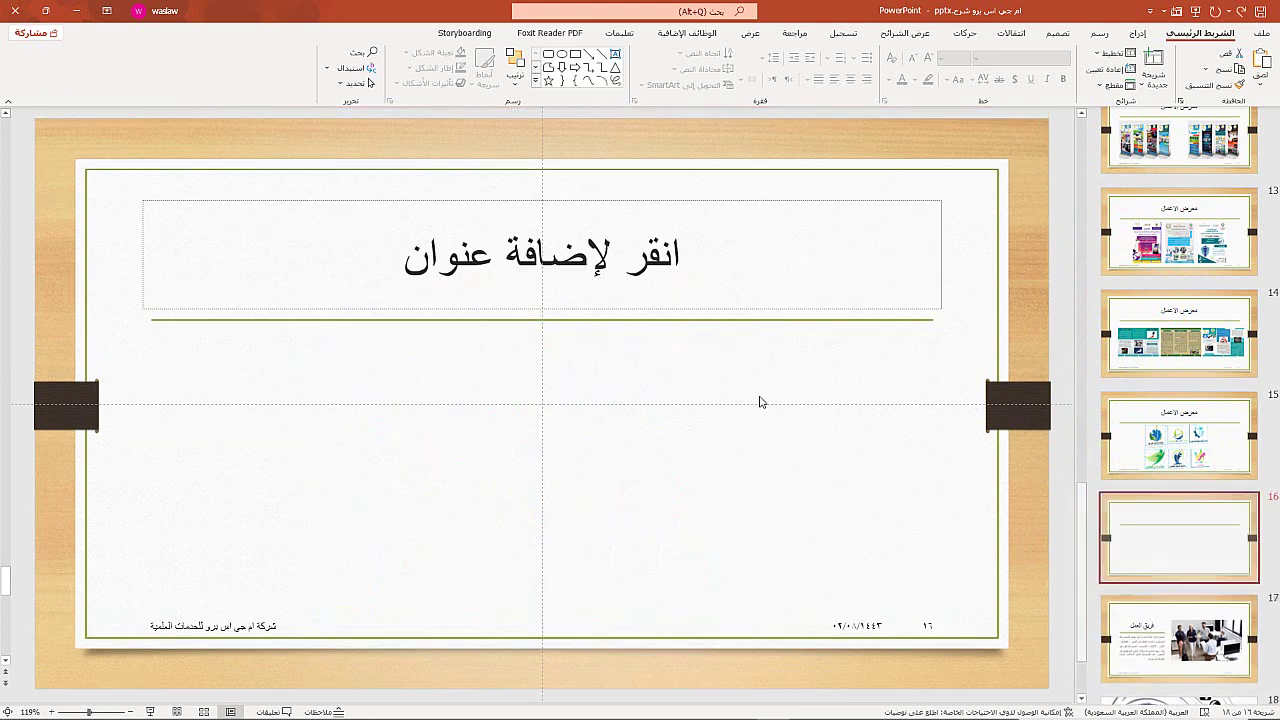
{"action": "left_click", "coordinate": [535, 265]}
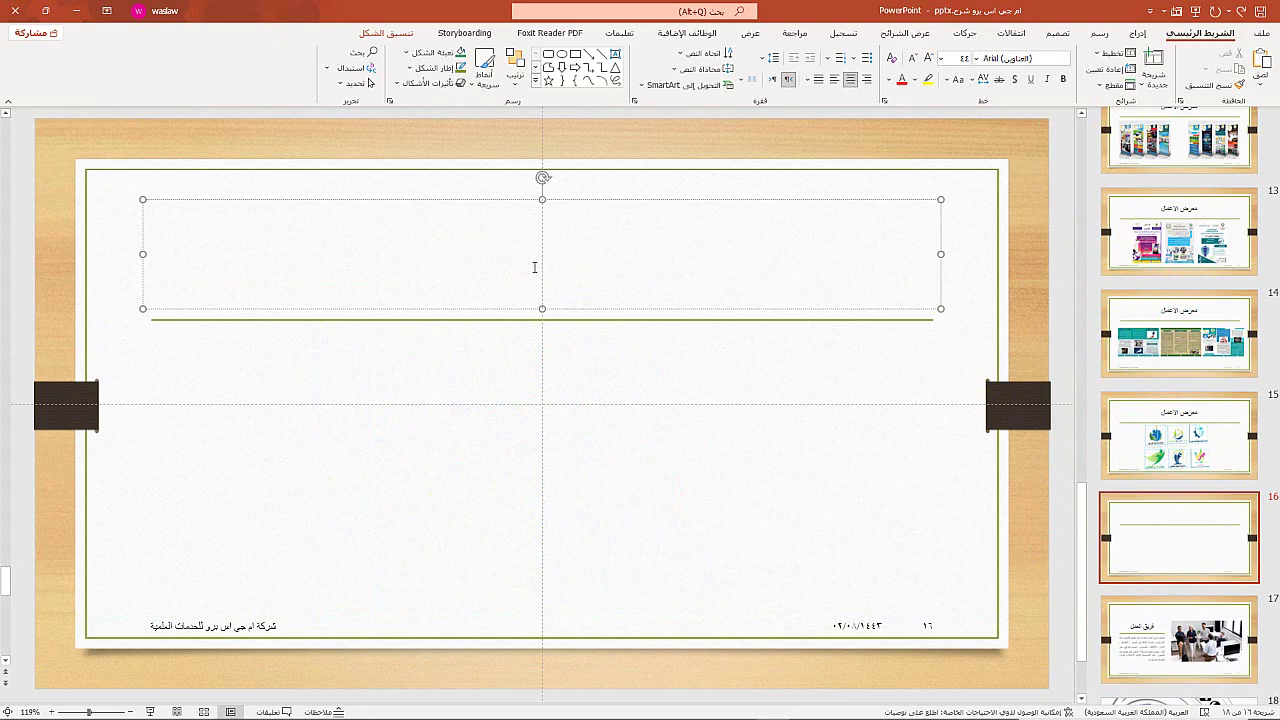
{"action": "key", "text": "alt+shift"}
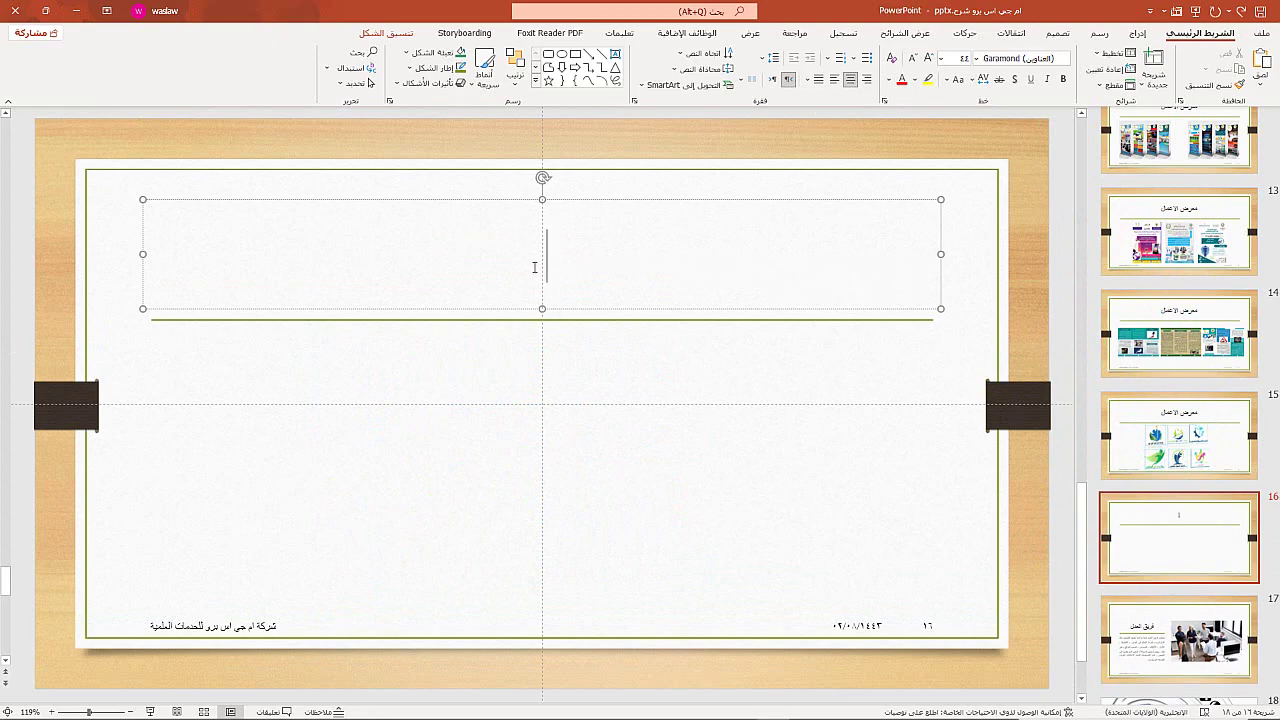
{"action": "key", "text": "alt+shift"}
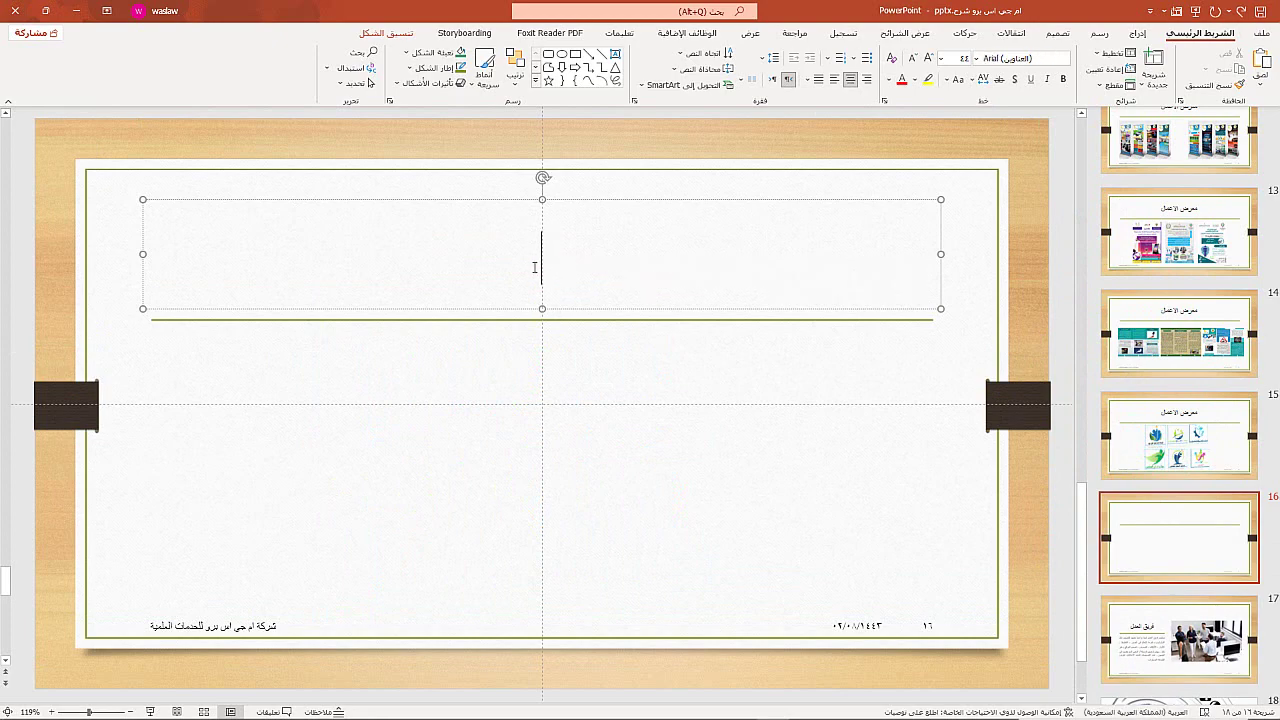
{"action": "type", "text": "مزيد"}
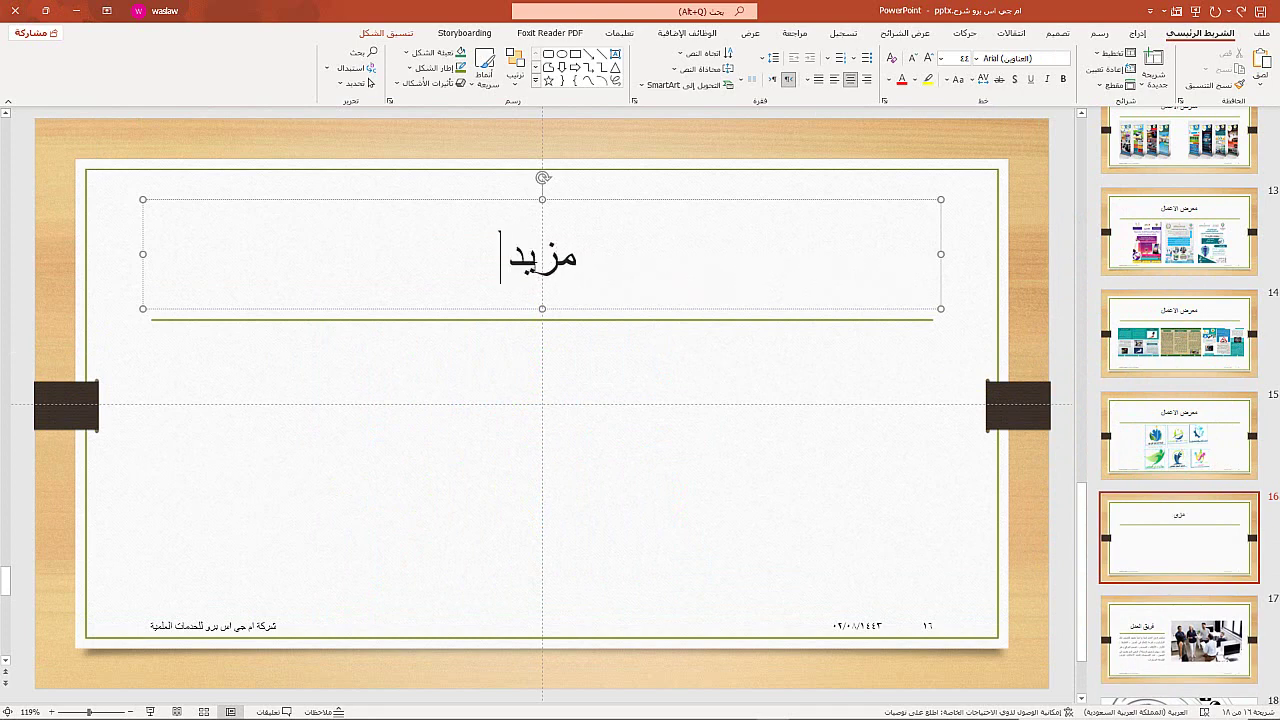
{"action": "type", "text": " من الاع"}
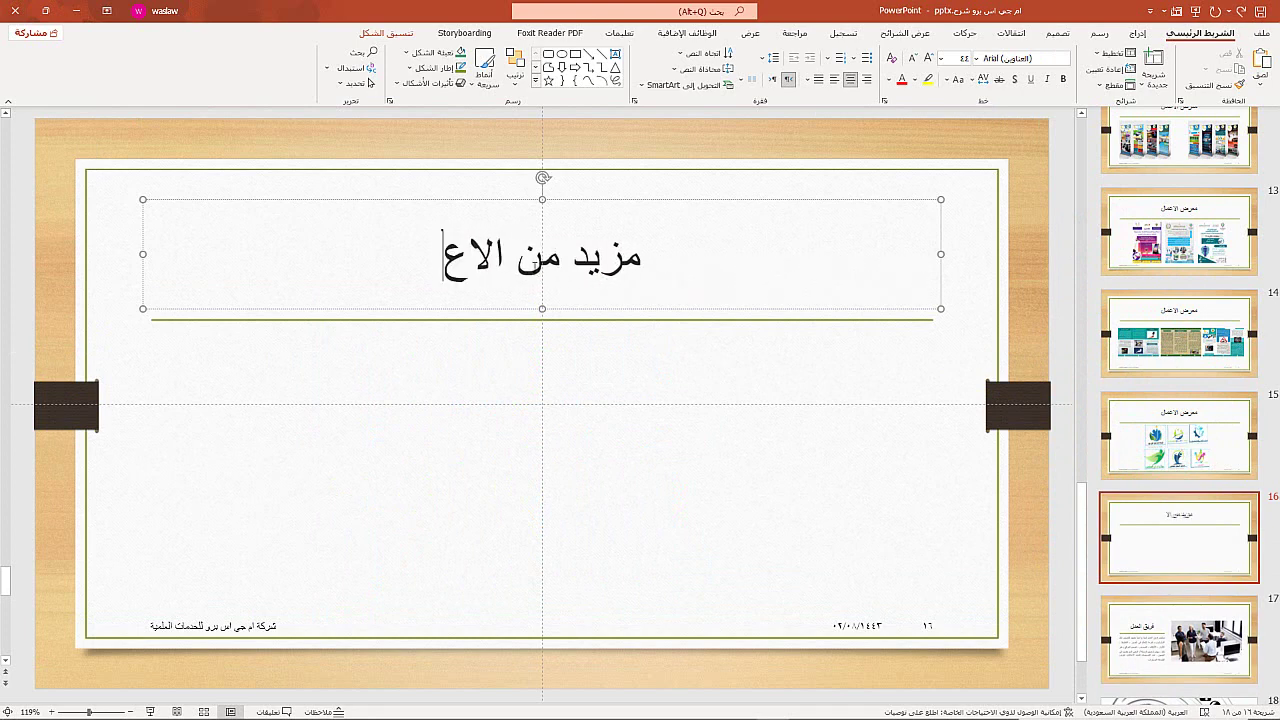
{"action": "type", "text": "مال"}
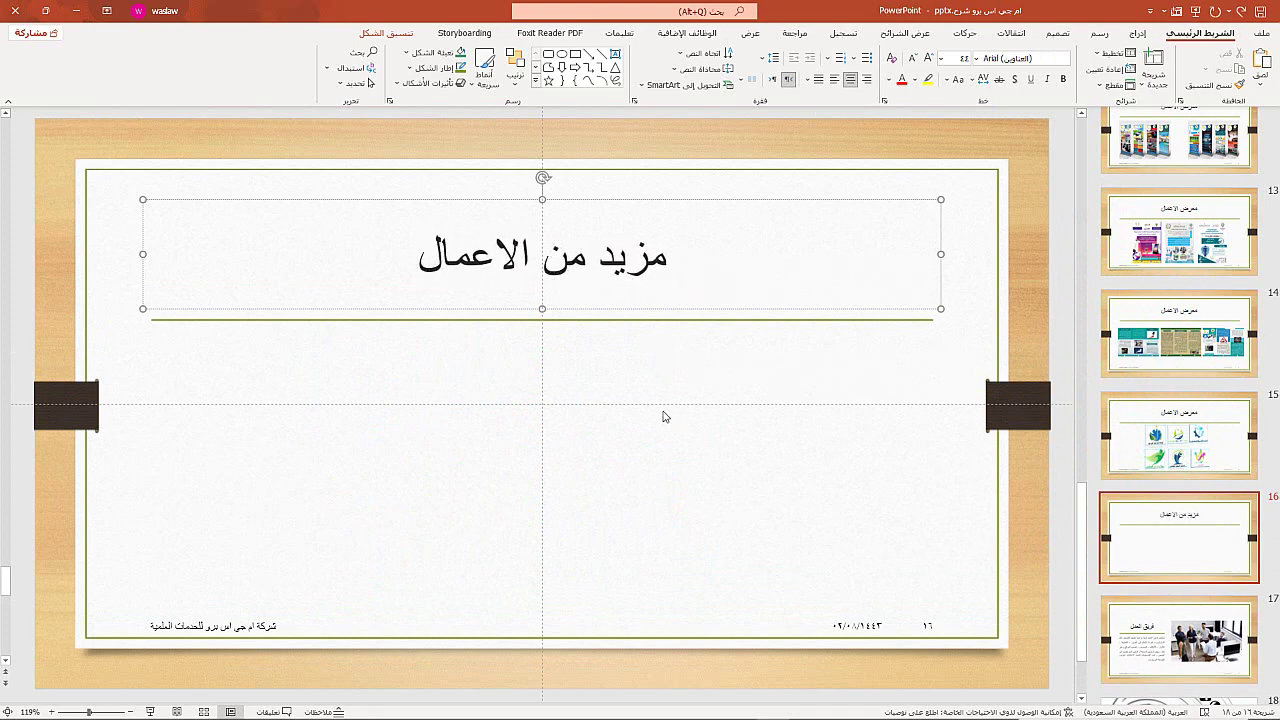
{"action": "left_click", "coordinate": [664, 412]}
Browse for a picture on this device, reaching the N: drive's الملفات المساعدة folder.
{"action": "left_click", "coordinate": [1139, 34]}
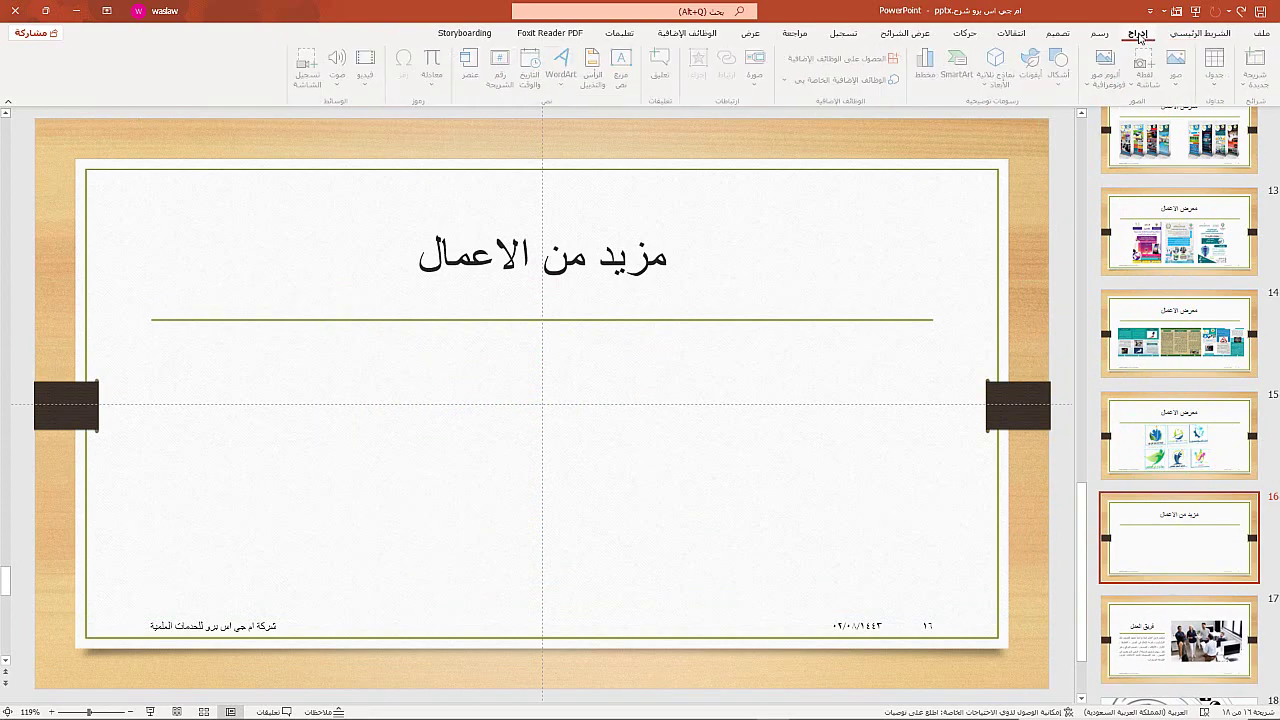
{"action": "left_click", "coordinate": [1169, 91]}
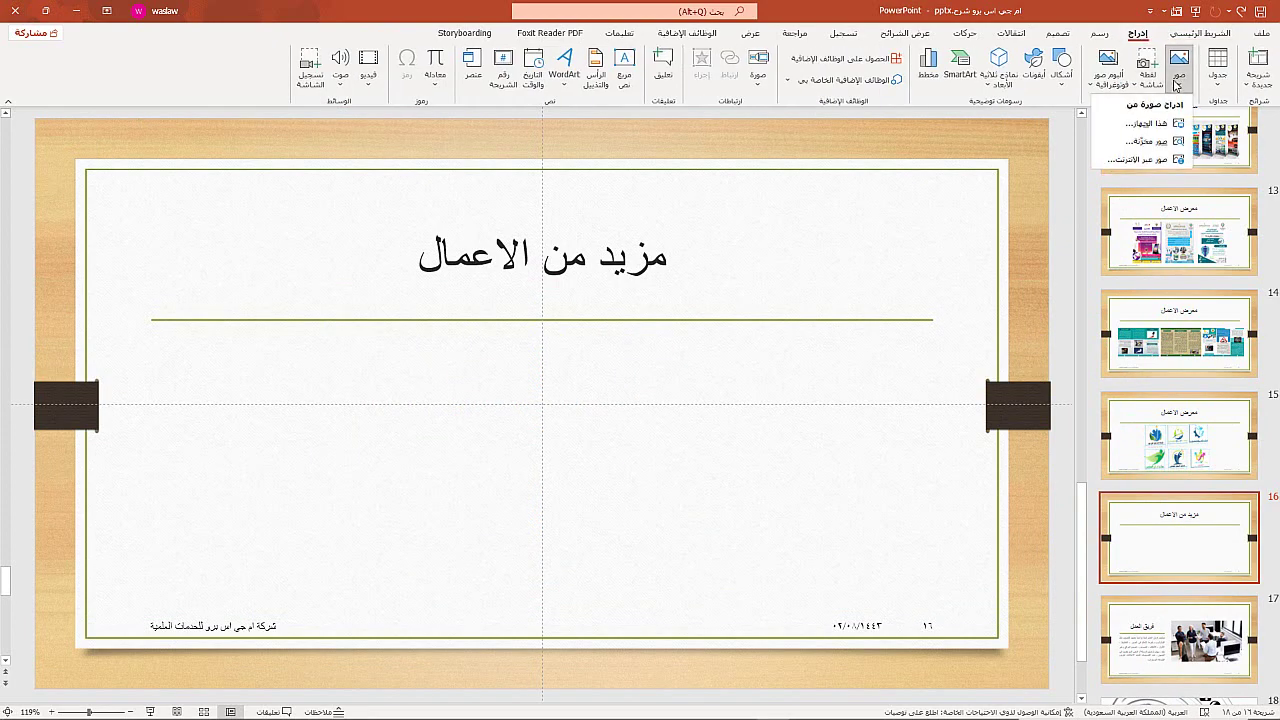
{"action": "left_click", "coordinate": [1150, 126]}
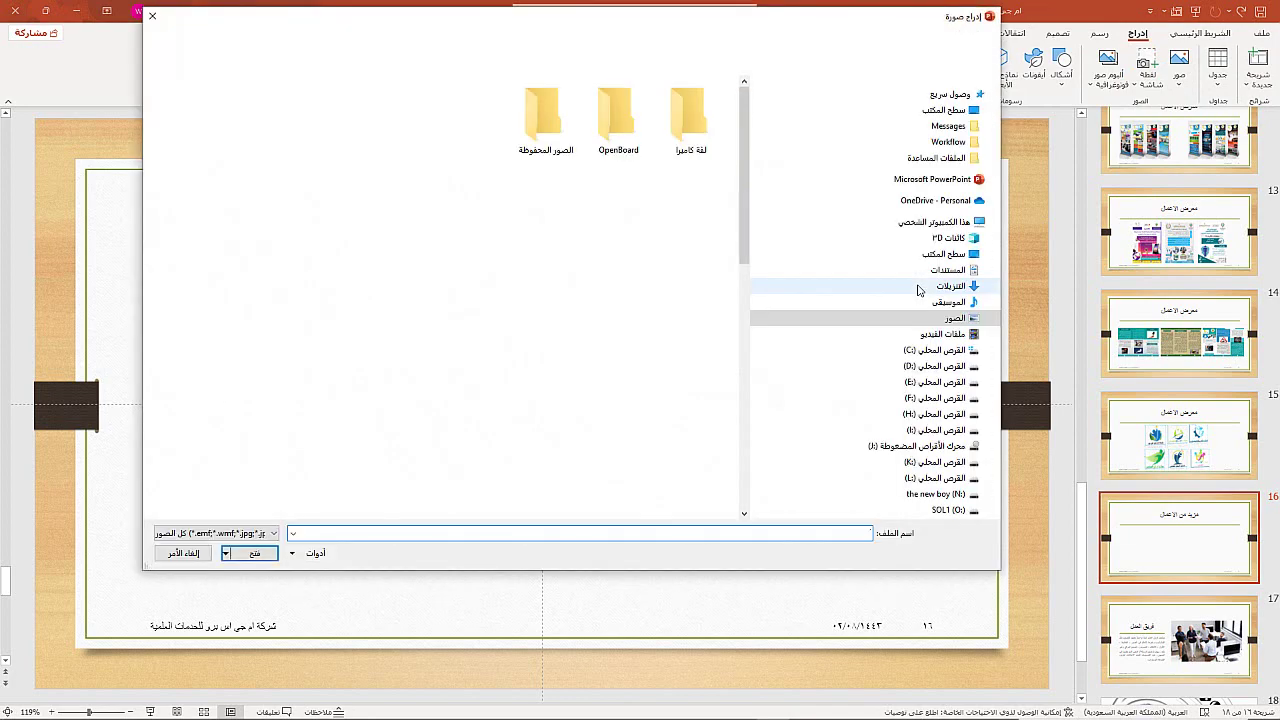
{"action": "scroll", "coordinate": [948, 490], "scroll_direction": "down", "scroll_amount": 1}
{"action": "left_click", "coordinate": [935, 467]}
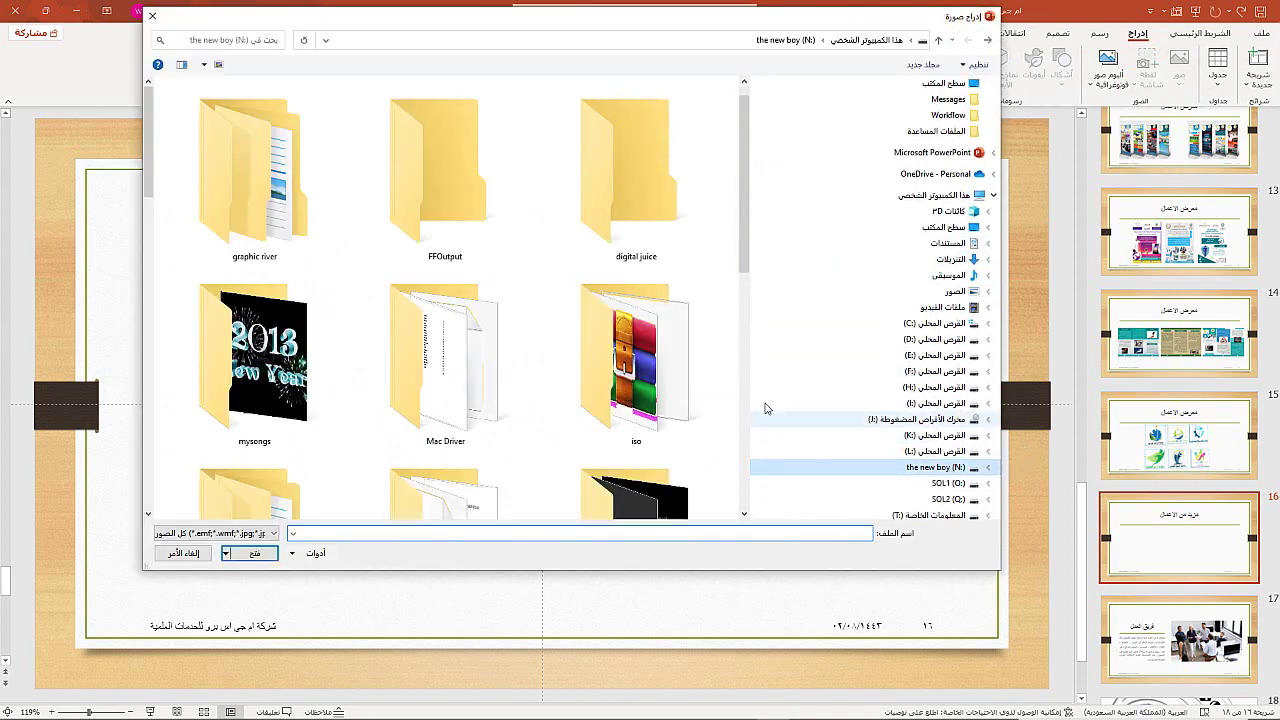
{"action": "scroll", "coordinate": [576, 324], "scroll_direction": "down", "scroll_amount": 1}
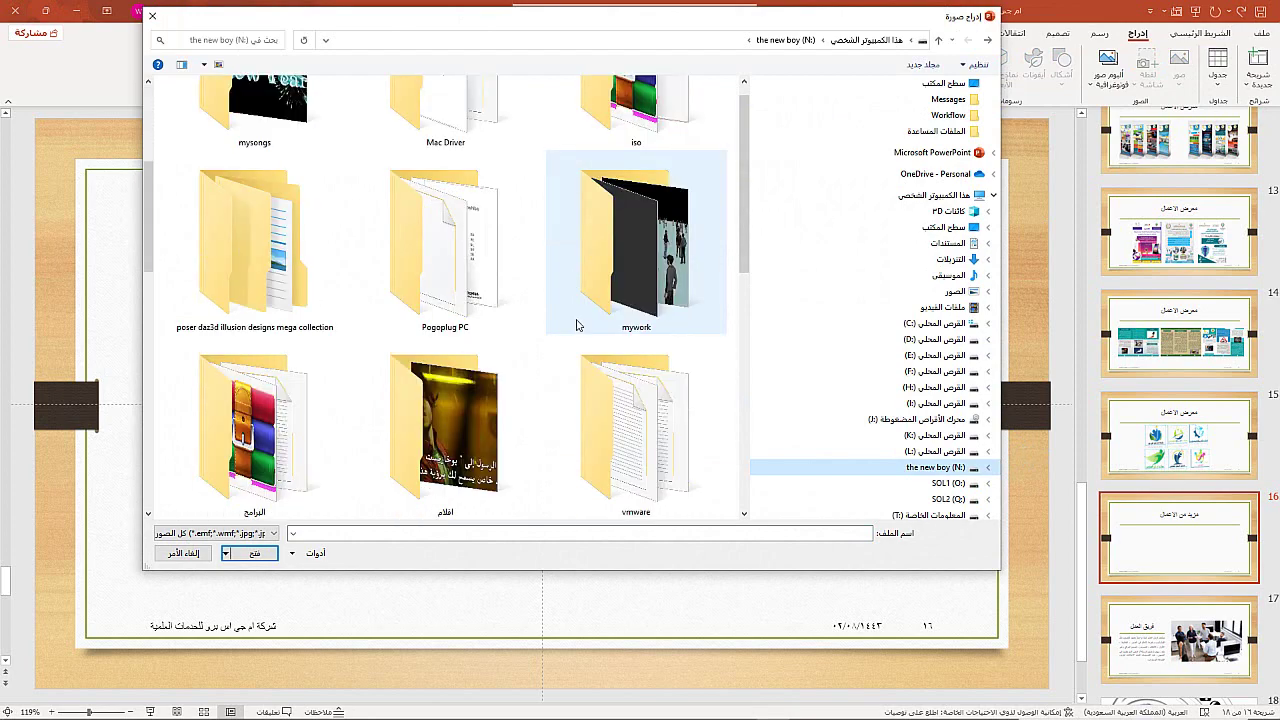
{"action": "scroll", "coordinate": [576, 324], "scroll_direction": "down", "scroll_amount": 1}
{"action": "scroll", "coordinate": [576, 324], "scroll_direction": "down", "scroll_amount": 1}
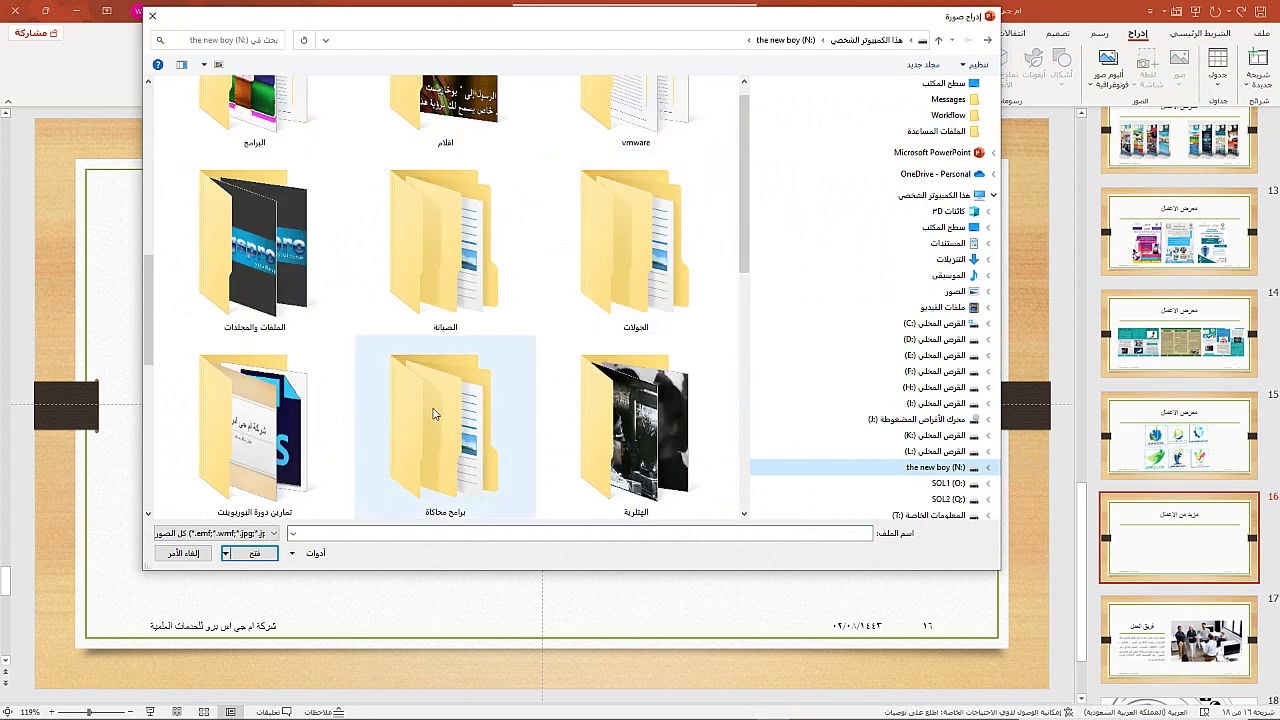
{"action": "double_click", "coordinate": [228, 459]}
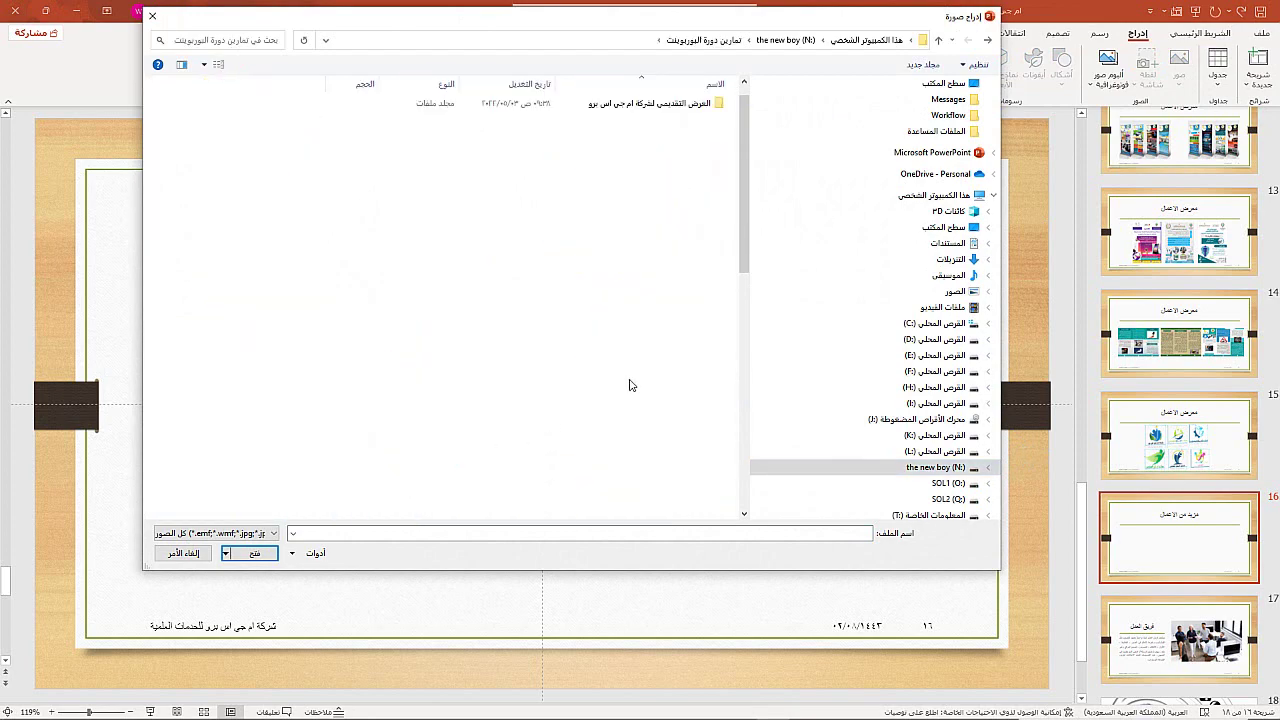
{"action": "double_click", "coordinate": [666, 108]}
{"action": "double_click", "coordinate": [686, 112]}
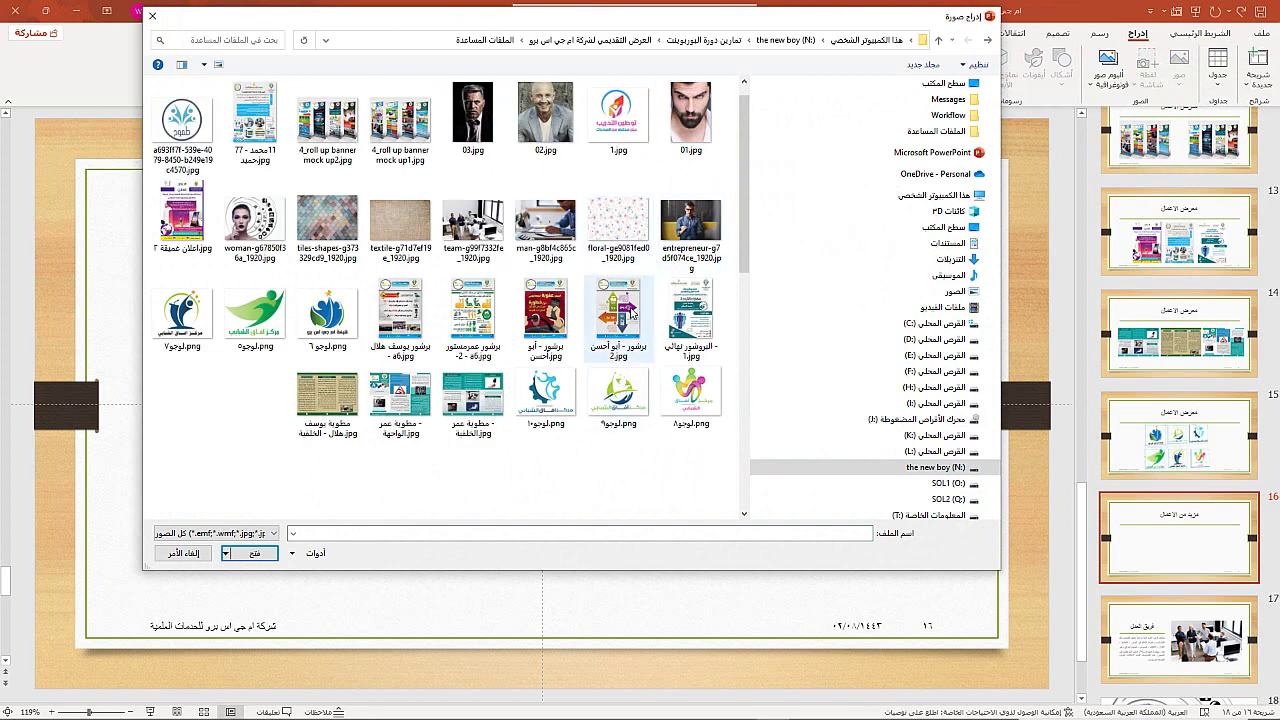
Insert four brochure images from that folder onto slide 16.
{"action": "left_click", "coordinate": [617, 315]}
{"action": "left_click", "coordinate": [545, 315], "text": "ctrl"}
{"action": "left_click", "coordinate": [470, 315], "text": "ctrl"}
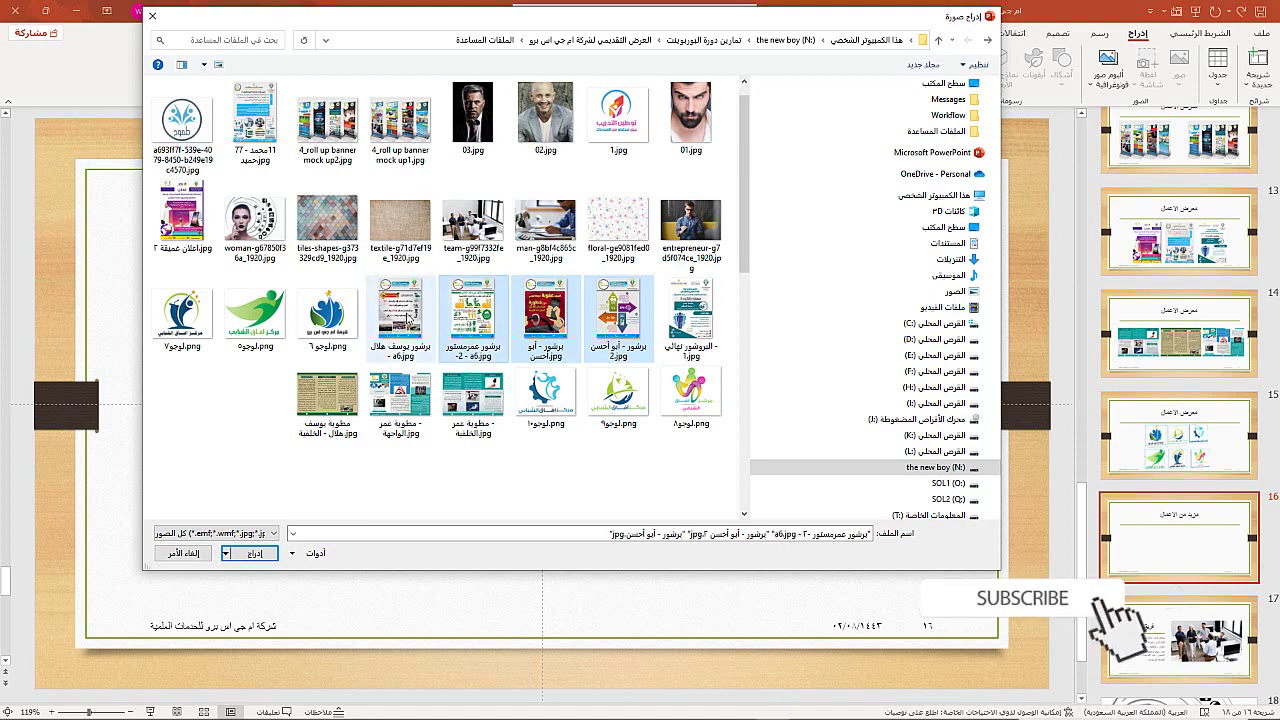
{"action": "left_click", "coordinate": [400, 315], "text": "ctrl"}
{"action": "left_click", "coordinate": [255, 553]}
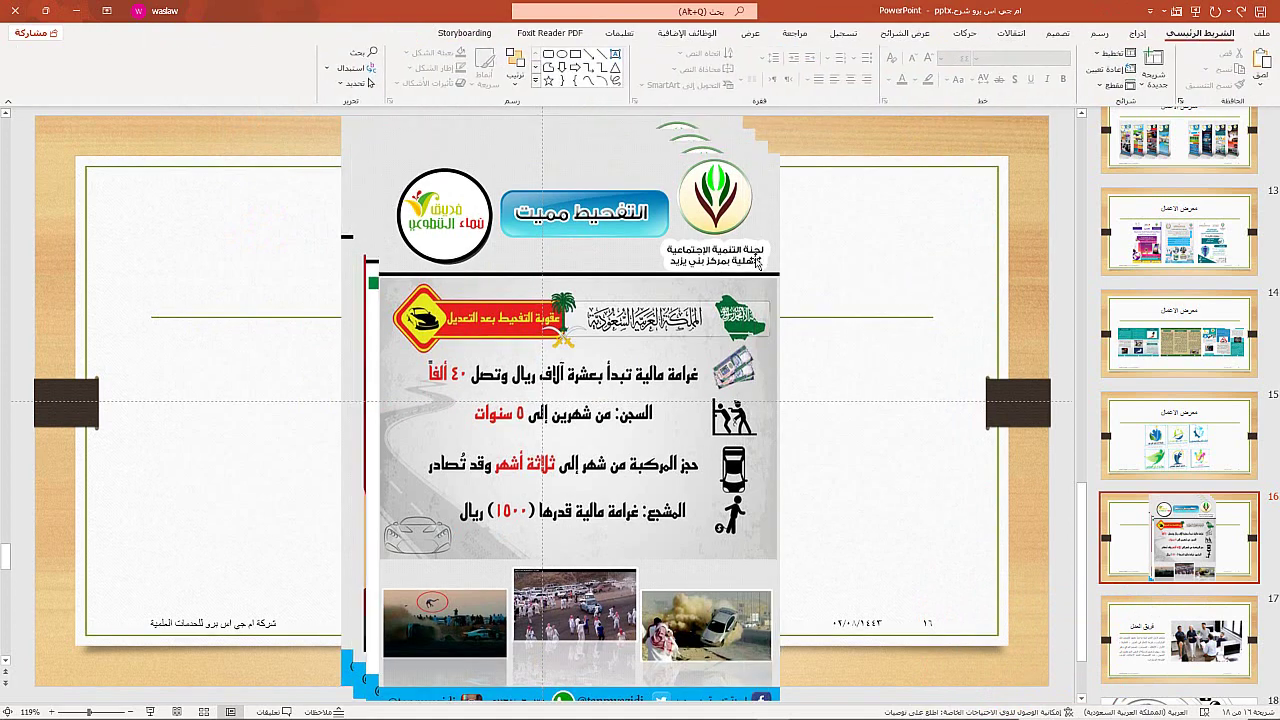
Shrink the التفحيط poster and move it toward the slide's right side.
{"action": "left_click_drag", "start_coordinate": [778, 177], "coordinate": [916, 274]}
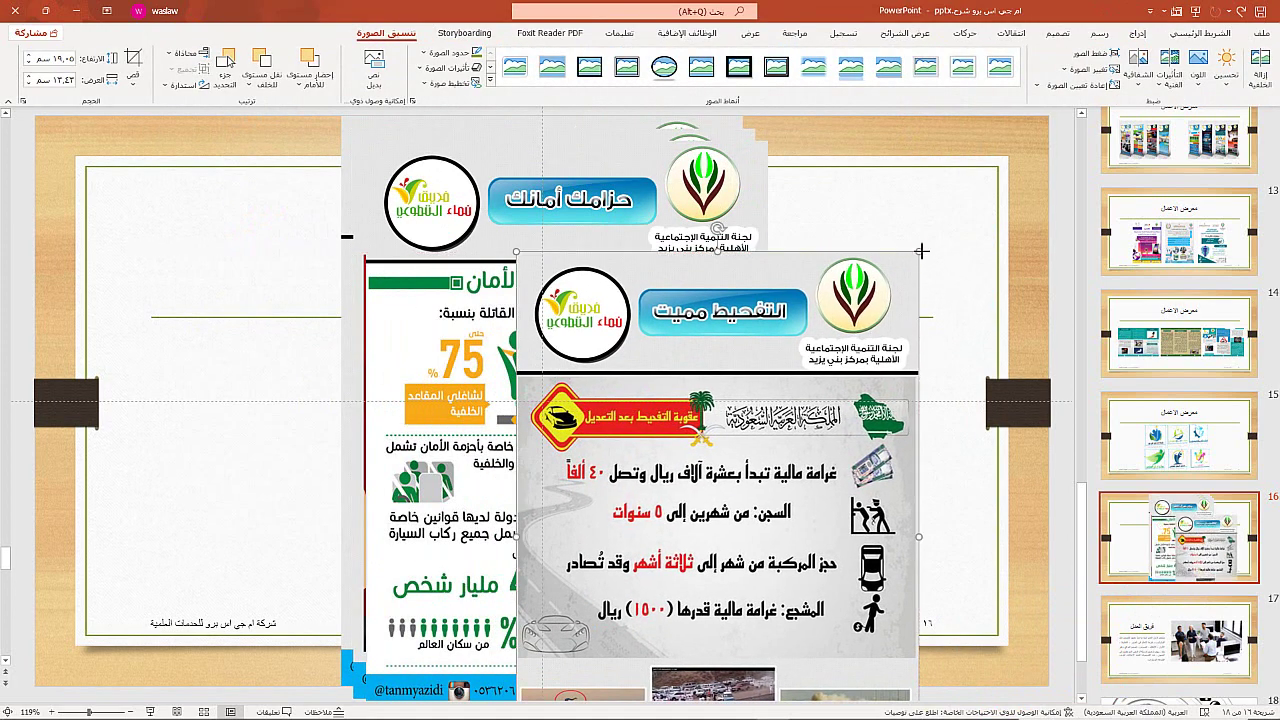
{"action": "left_click_drag", "start_coordinate": [516, 253], "coordinate": [661, 352]}
{"action": "left_click_drag", "start_coordinate": [876, 422], "coordinate": [906, 396]}
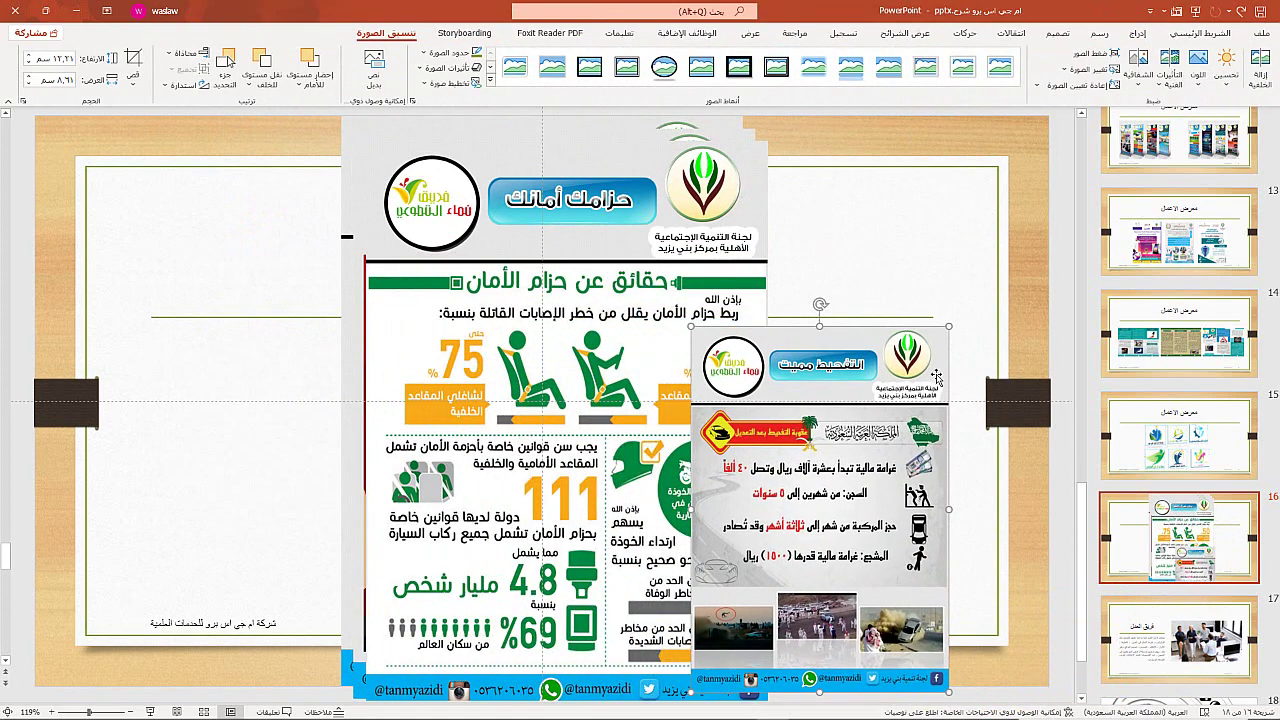
{"action": "left_click_drag", "start_coordinate": [946, 326], "coordinate": [861, 454]}
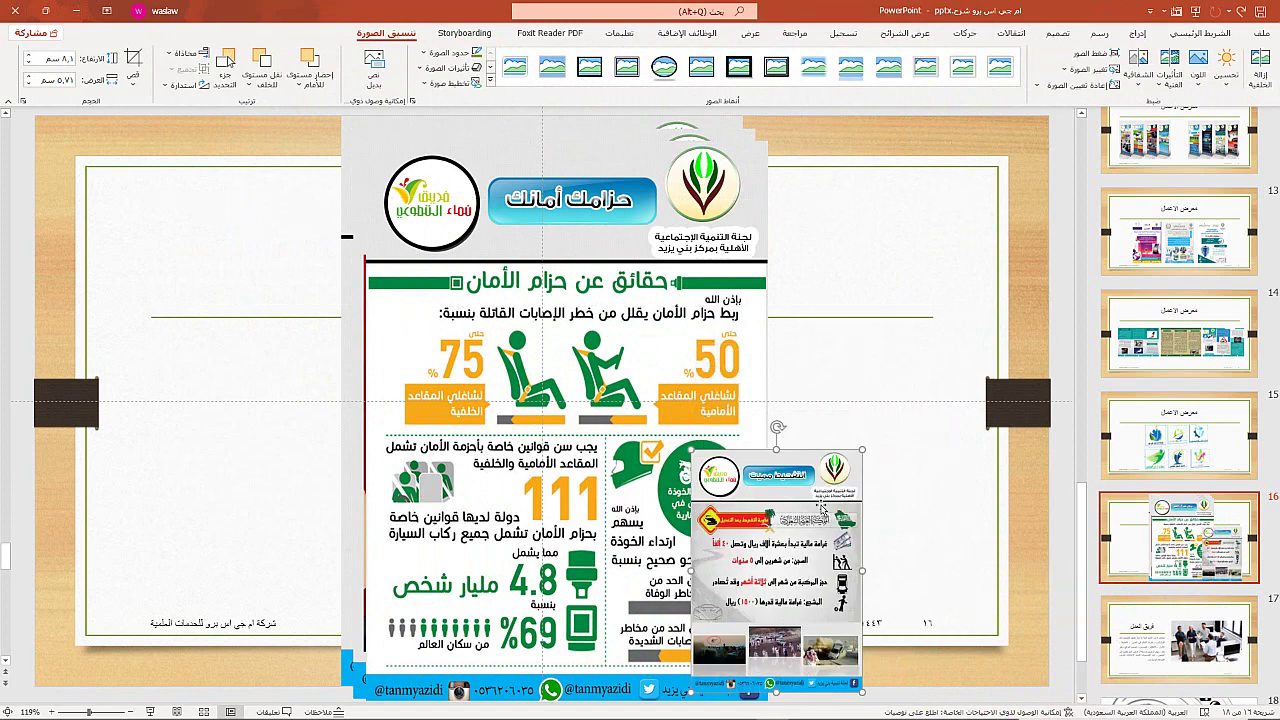
{"action": "left_click_drag", "start_coordinate": [816, 508], "coordinate": [893, 398]}
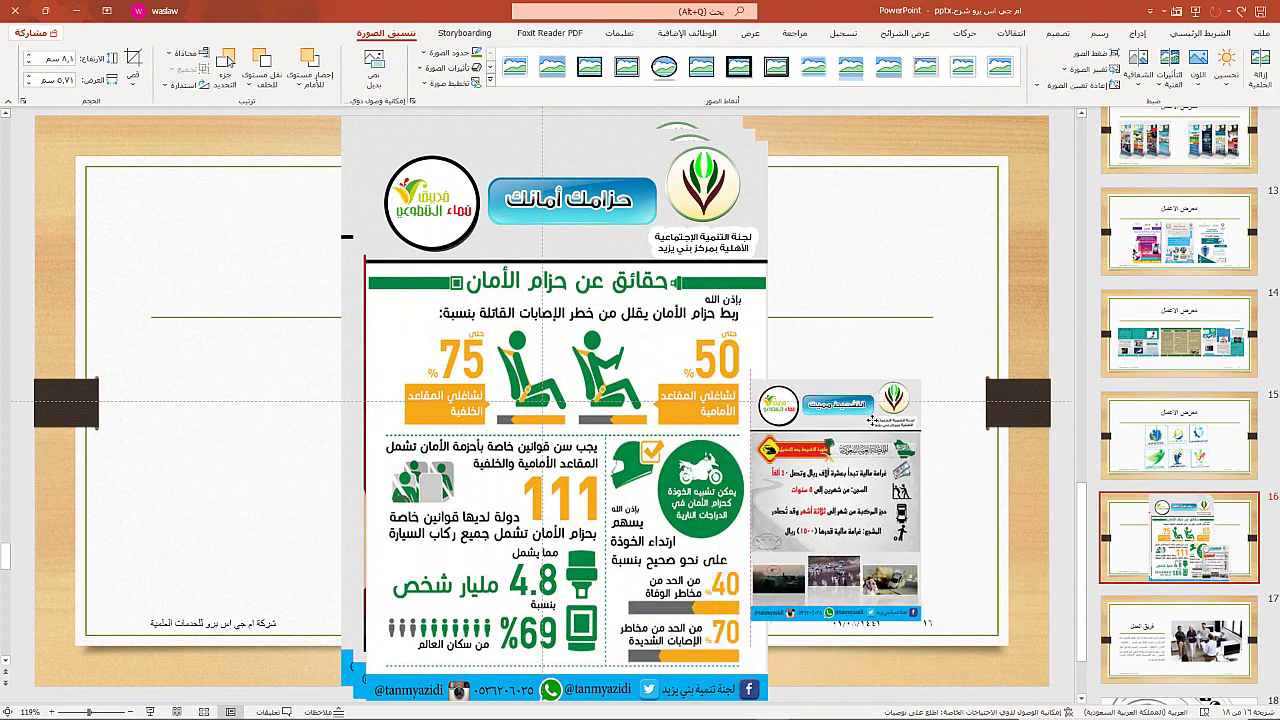
Shrink the seat-belt infographic, the phone-while-driving poster and the statistics poster.
{"action": "left_click", "coordinate": [720, 382]}
{"action": "mouse_move", "coordinate": [760, 148]}
{"action": "left_mouse_down"}
{"action": "mouse_move", "coordinate": [536, 462]}
{"action": "mouse_move", "coordinate": [766, 368]}
{"action": "left_mouse_up"}
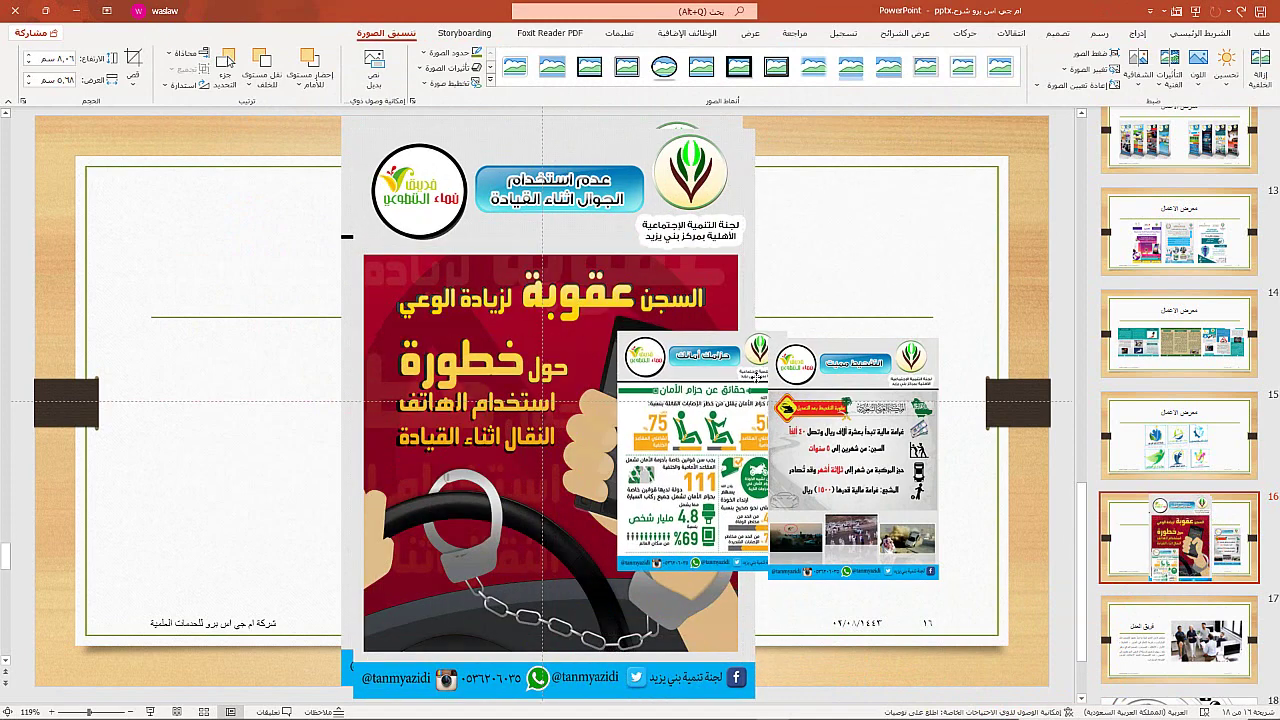
{"action": "left_click", "coordinate": [745, 140]}
{"action": "left_click_drag", "start_coordinate": [755, 130], "coordinate": [610, 338]}
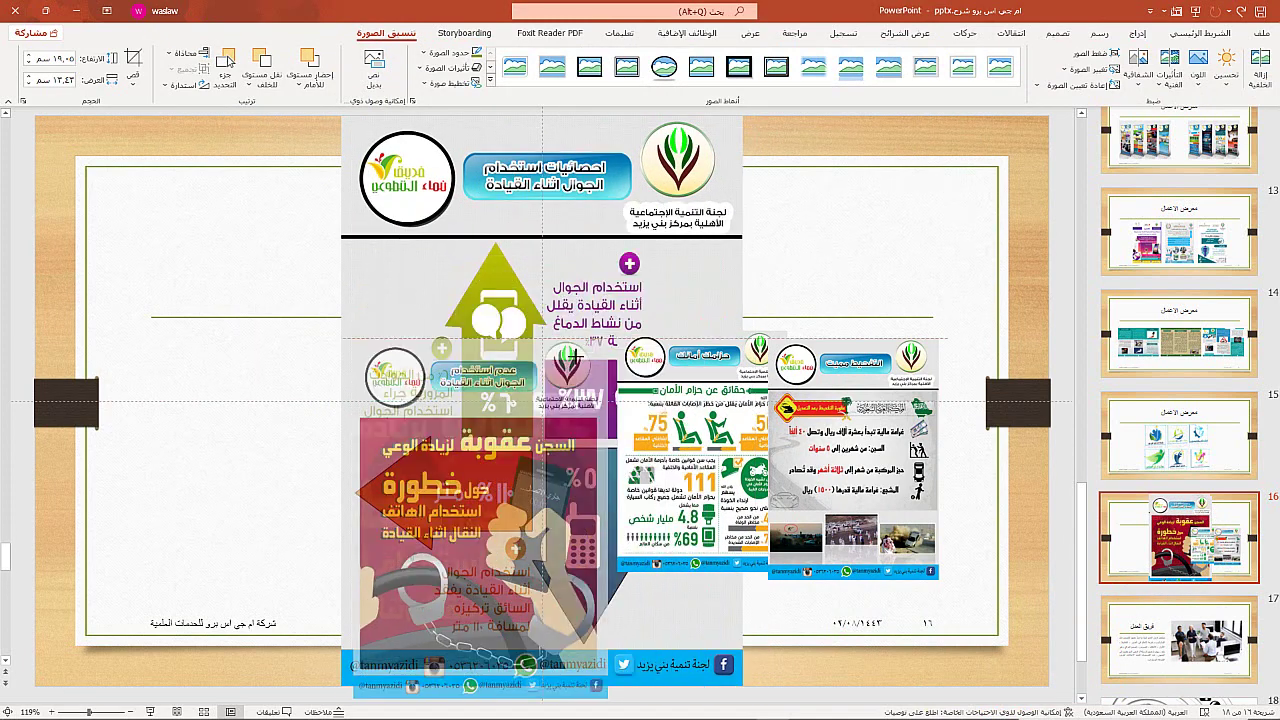
{"action": "left_click_drag", "start_coordinate": [349, 694], "coordinate": [464, 568]}
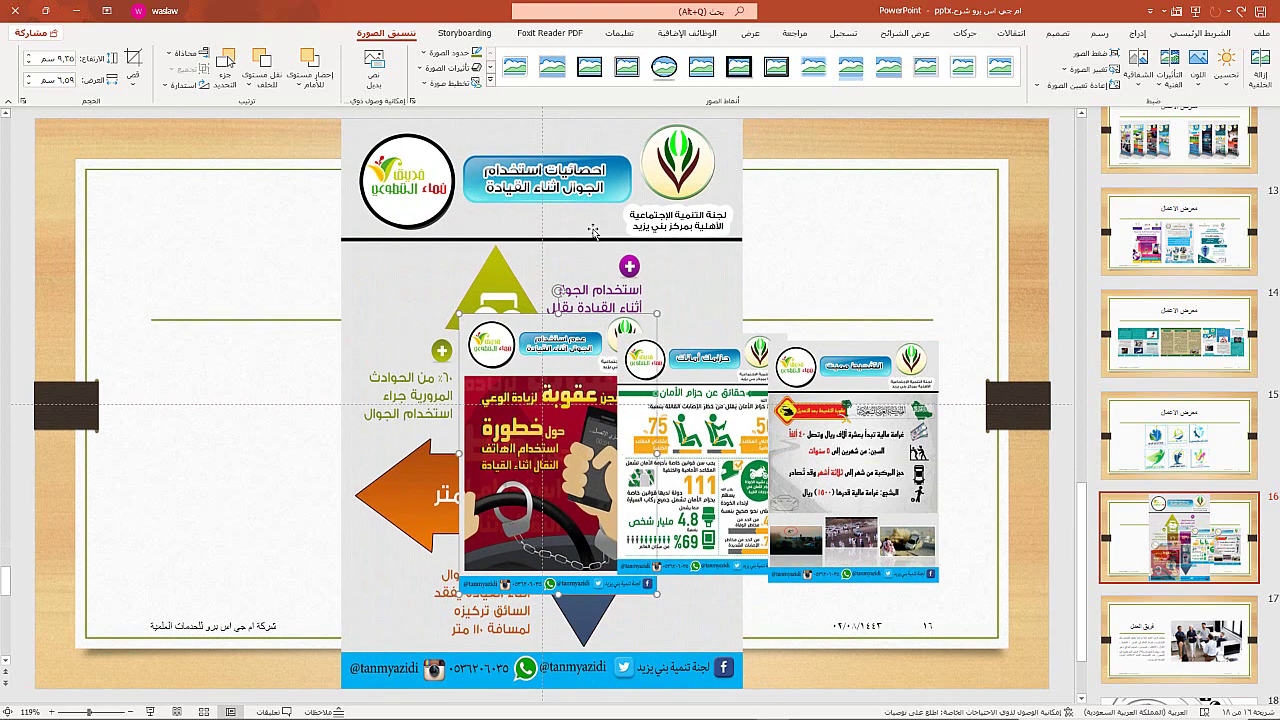
{"action": "left_click", "coordinate": [640, 262]}
{"action": "mouse_move", "coordinate": [742, 117]}
{"action": "left_mouse_down"}
{"action": "mouse_move", "coordinate": [503, 362]}
{"action": "mouse_move", "coordinate": [527, 443]}
{"action": "left_mouse_up"}
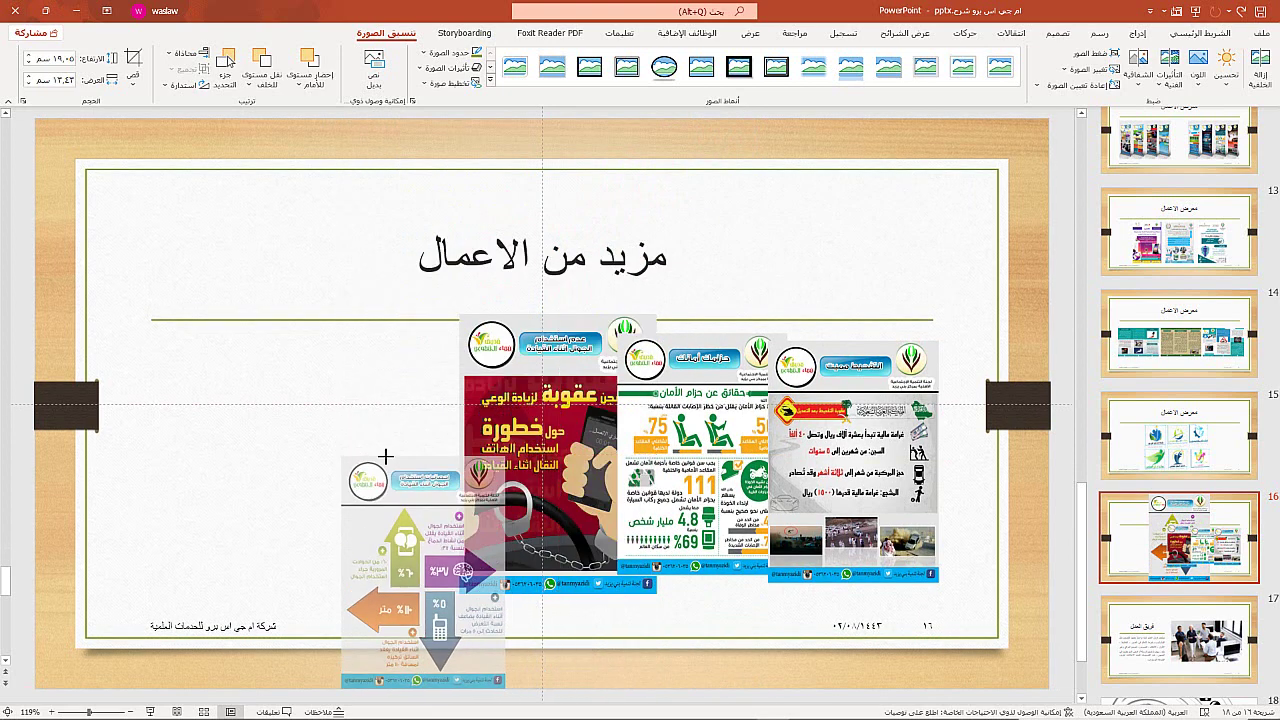
Line up the statistics, red and seatbelt posters as an overlapping row, slightly shrinking the seatbelt poster.
{"action": "left_click_drag", "start_coordinate": [443, 509], "coordinate": [281, 404]}
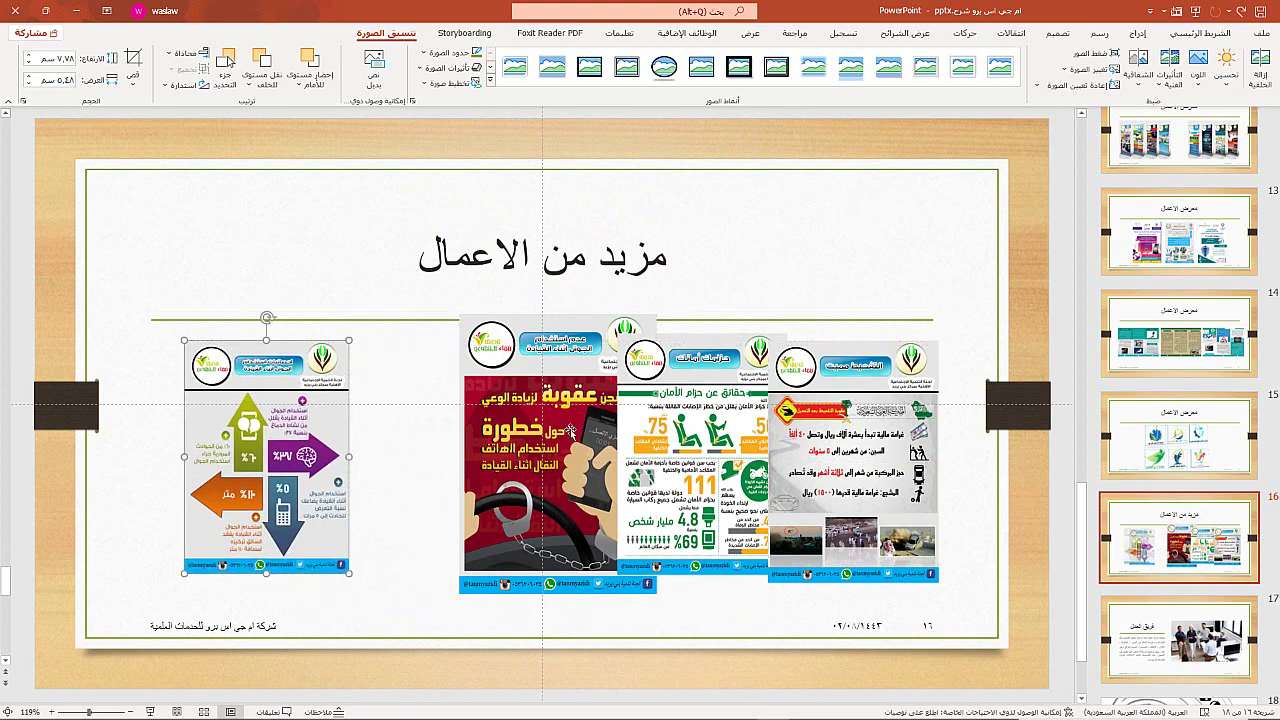
{"action": "left_click_drag", "start_coordinate": [568, 430], "coordinate": [427, 462]}
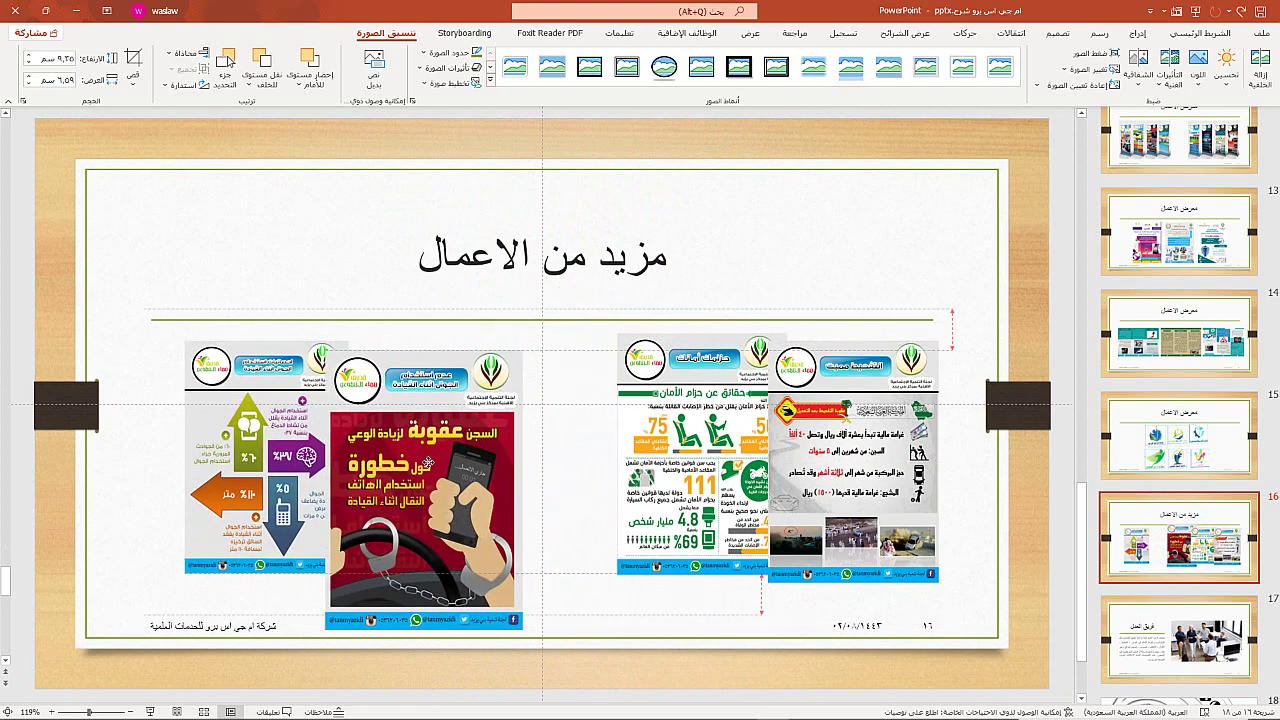
{"action": "left_click_drag", "start_coordinate": [700, 450], "coordinate": [573, 462]}
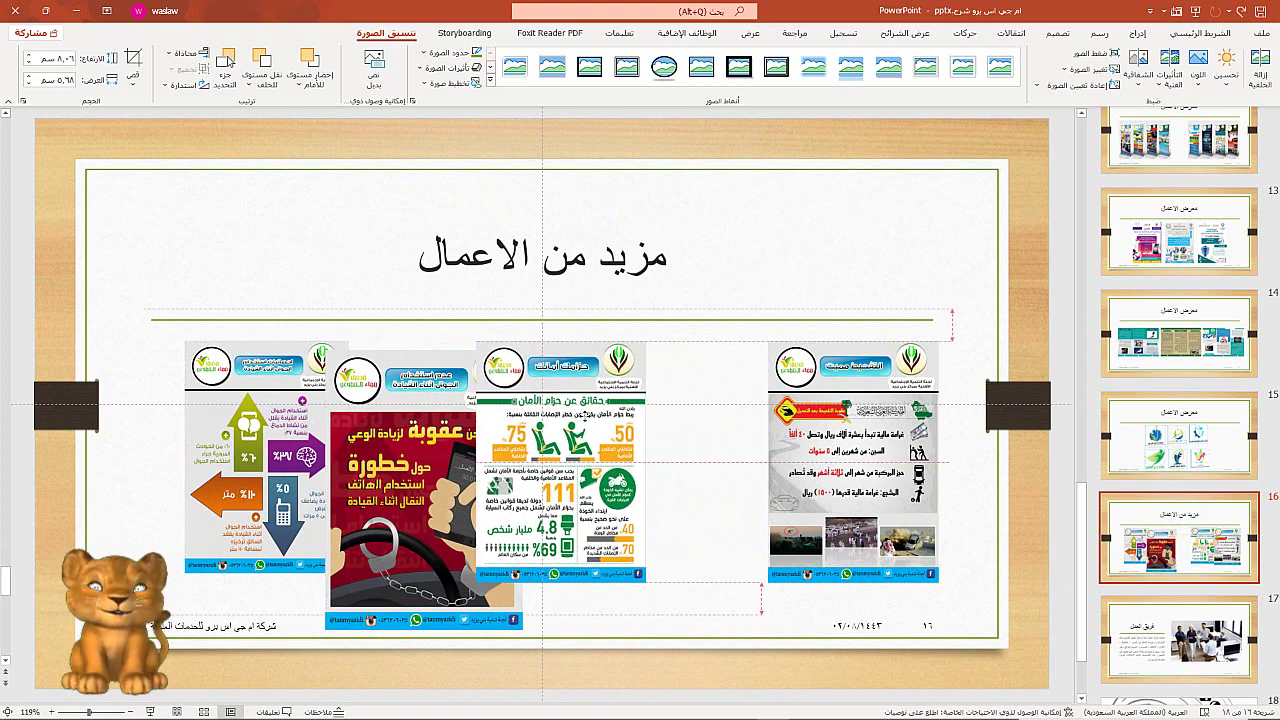
{"action": "mouse_move", "coordinate": [584, 420]}
{"action": "left_mouse_down"}
{"action": "mouse_move", "coordinate": [614, 463]}
{"action": "mouse_move", "coordinate": [541, 449]}
{"action": "left_mouse_up"}
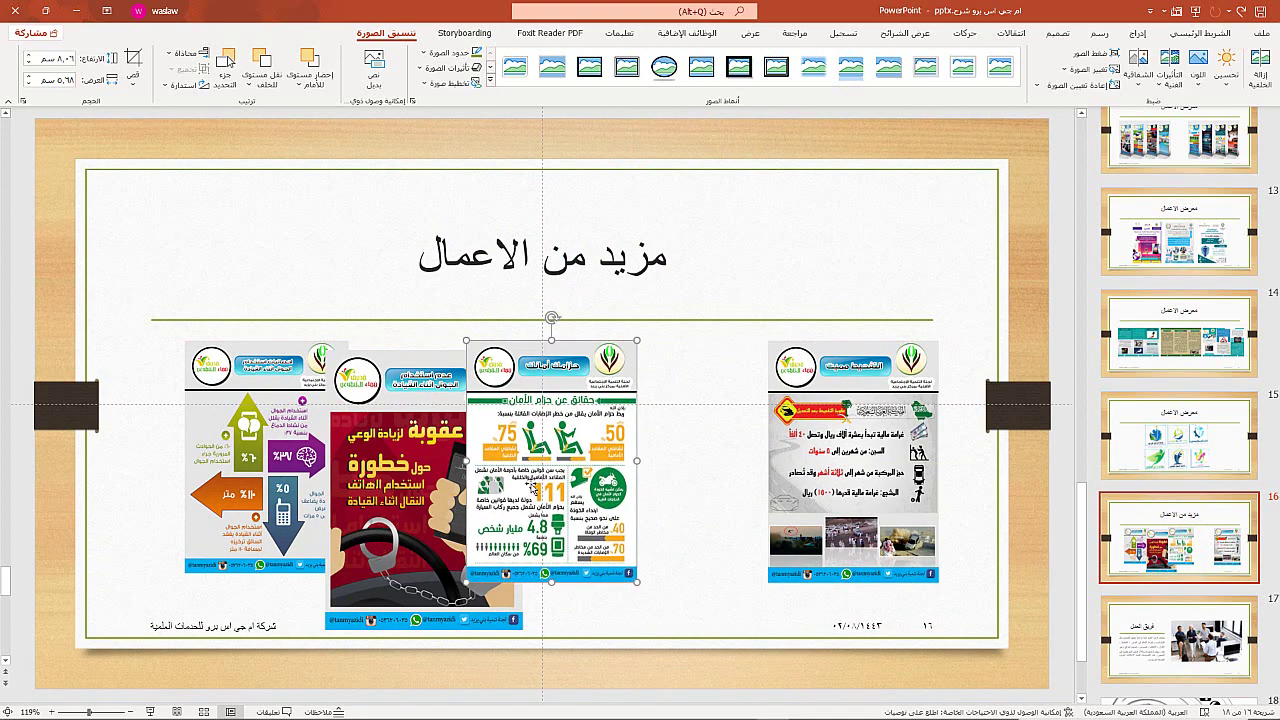
{"action": "left_click_drag", "start_coordinate": [470, 578], "coordinate": [472, 572]}
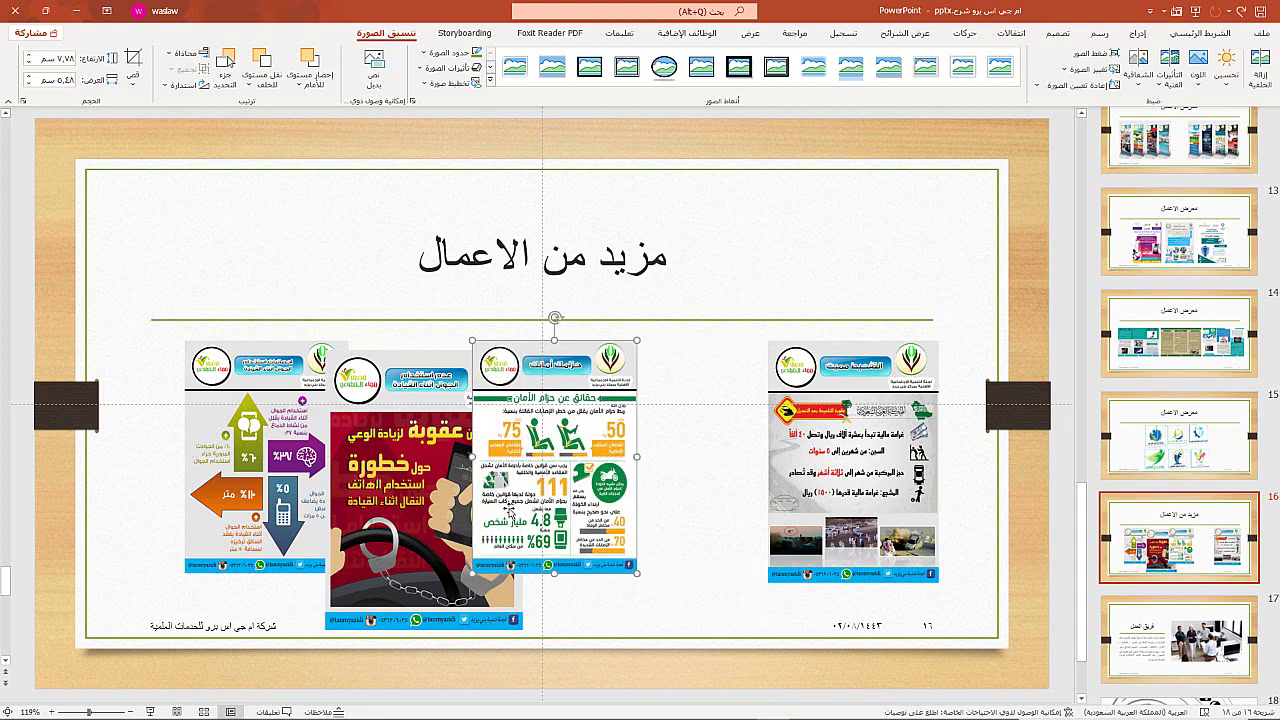
{"action": "left_click", "coordinate": [390, 378]}
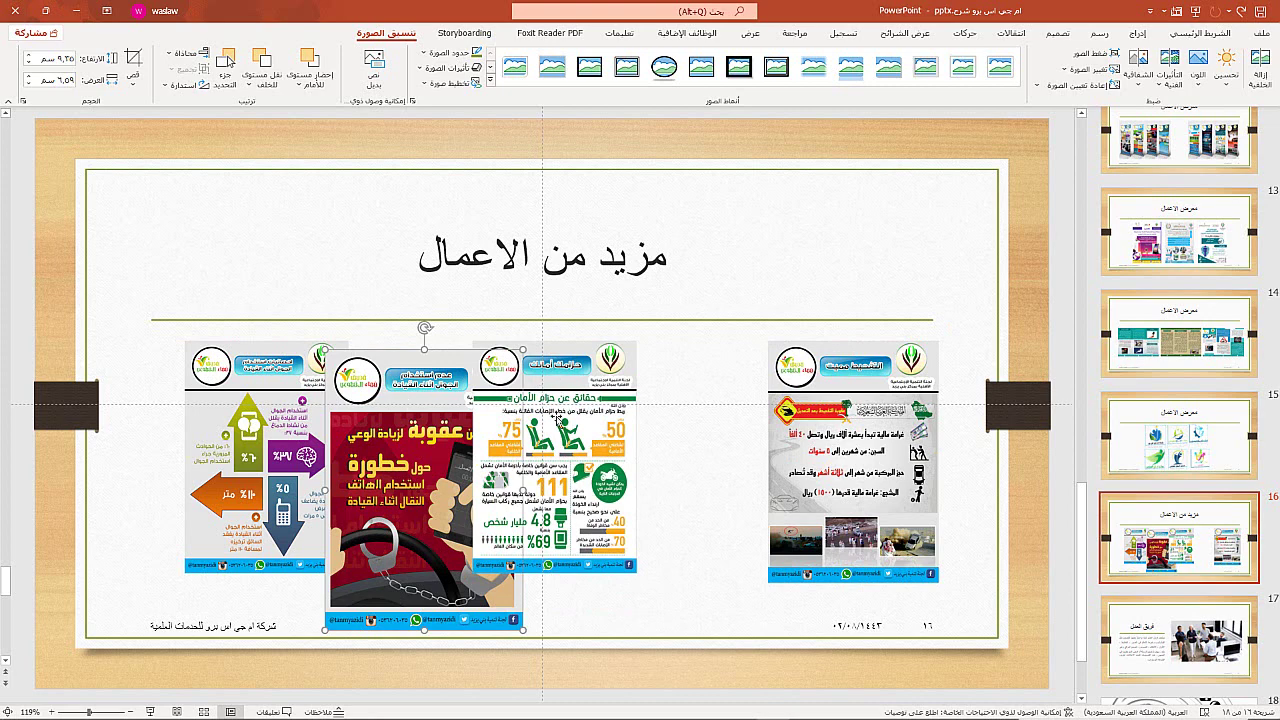
{"action": "right_click", "coordinate": [426, 383]}
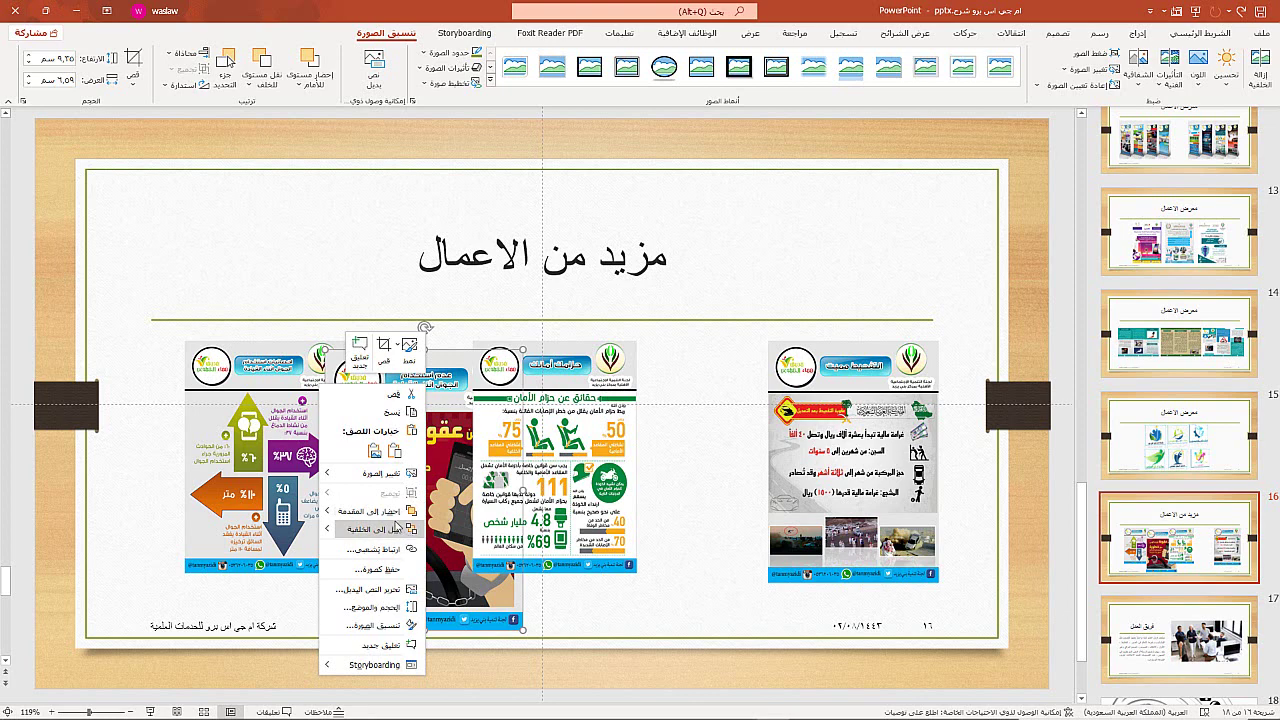
Reorder layers so the seatbelt and statistics posters sit behind the red phone poster.
{"action": "left_click", "coordinate": [393, 514]}
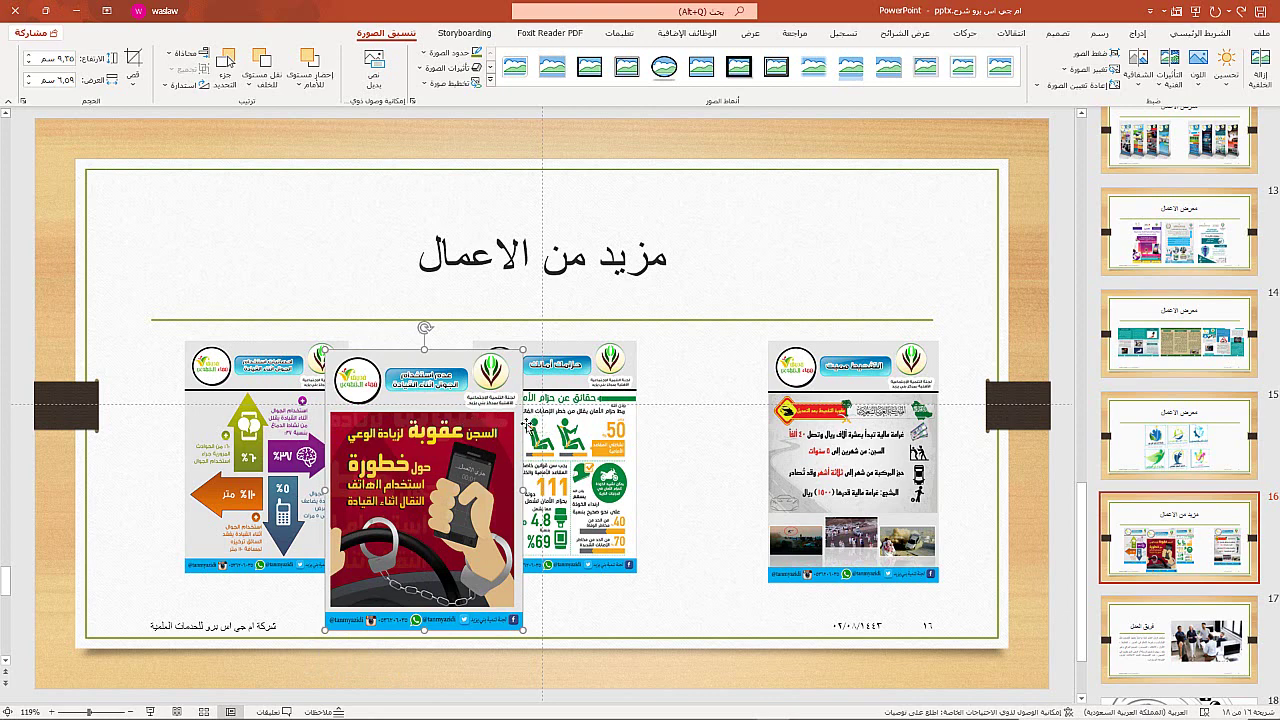
{"action": "right_click", "coordinate": [440, 405]}
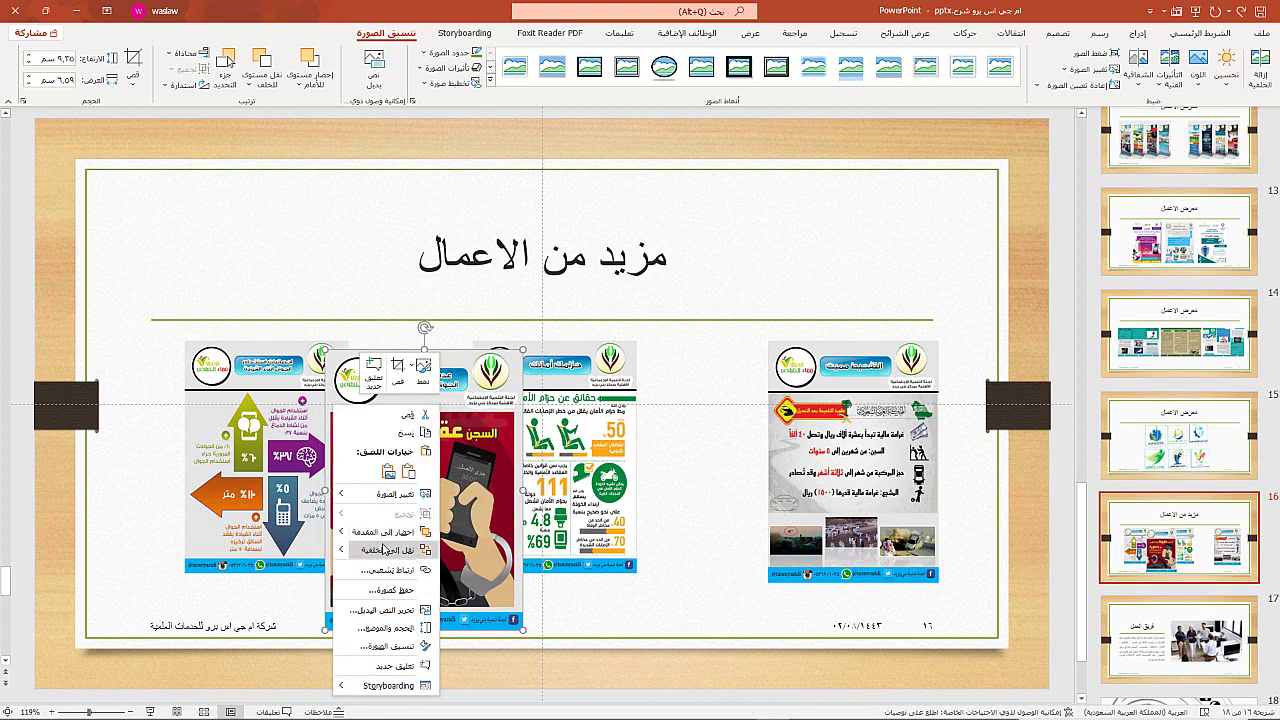
{"action": "left_click", "coordinate": [385, 551]}
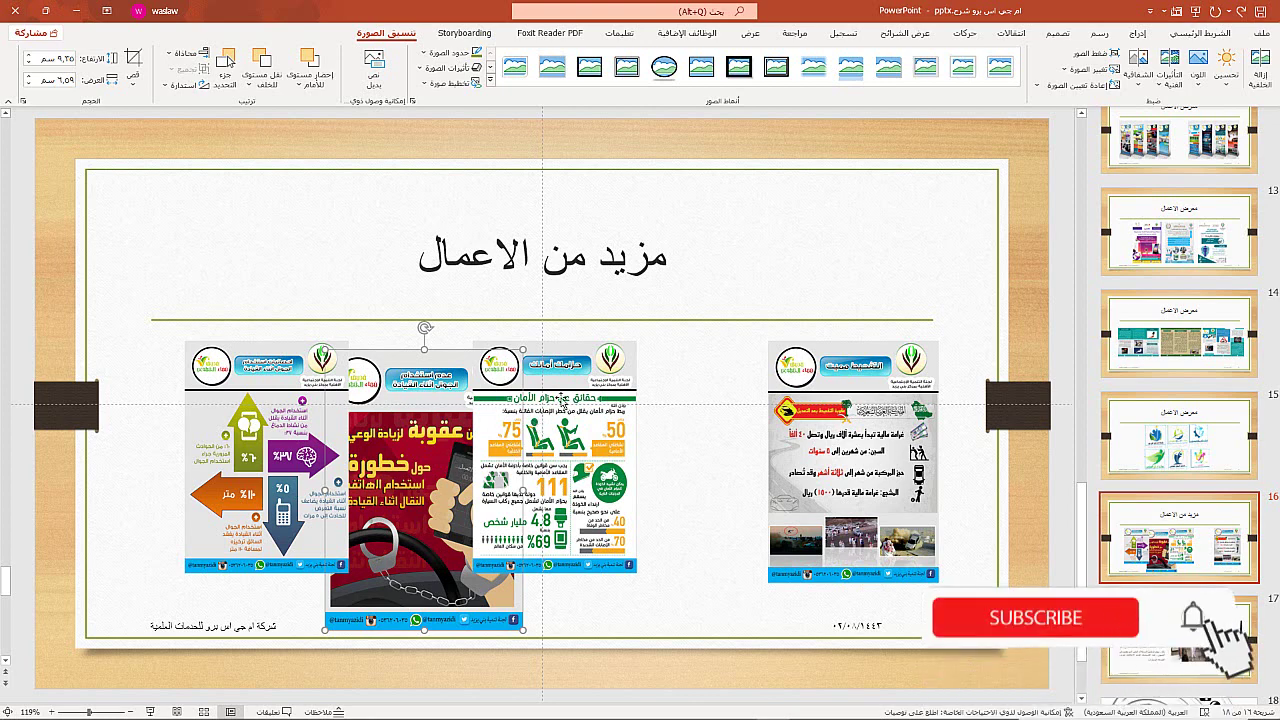
{"action": "left_click", "coordinate": [567, 386]}
{"action": "right_click", "coordinate": [567, 386]}
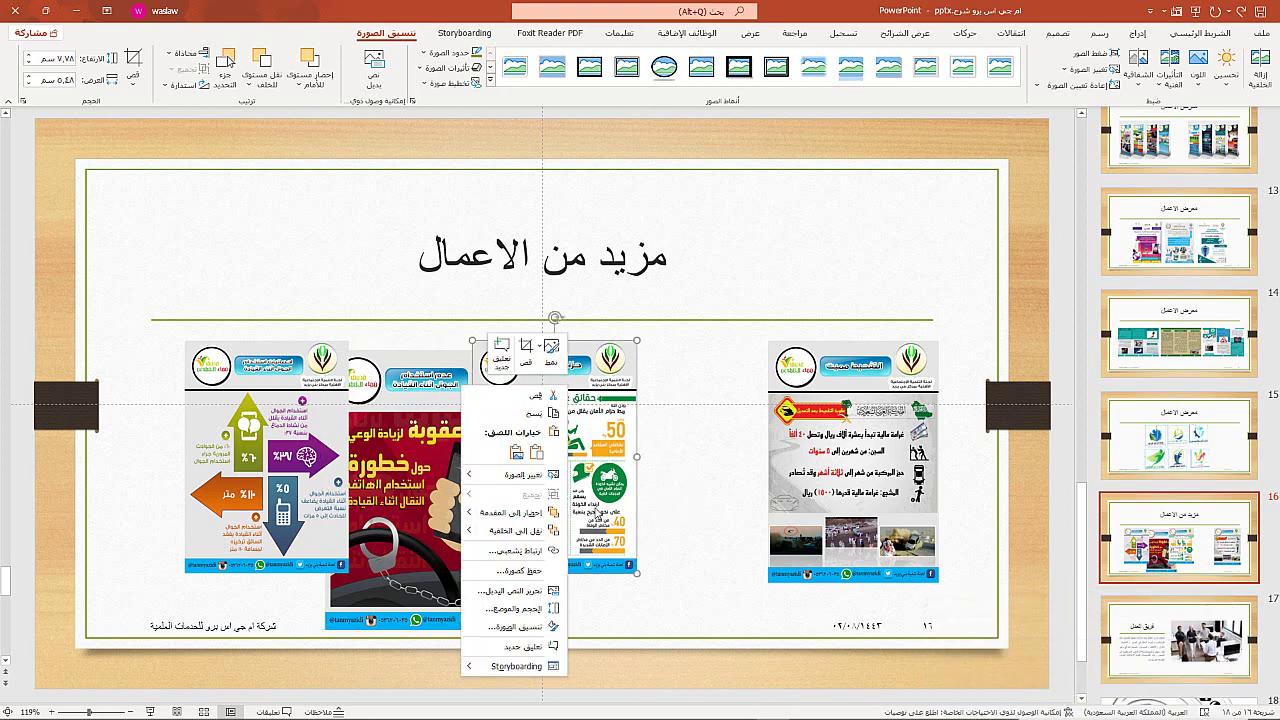
{"action": "left_click", "coordinate": [516, 539]}
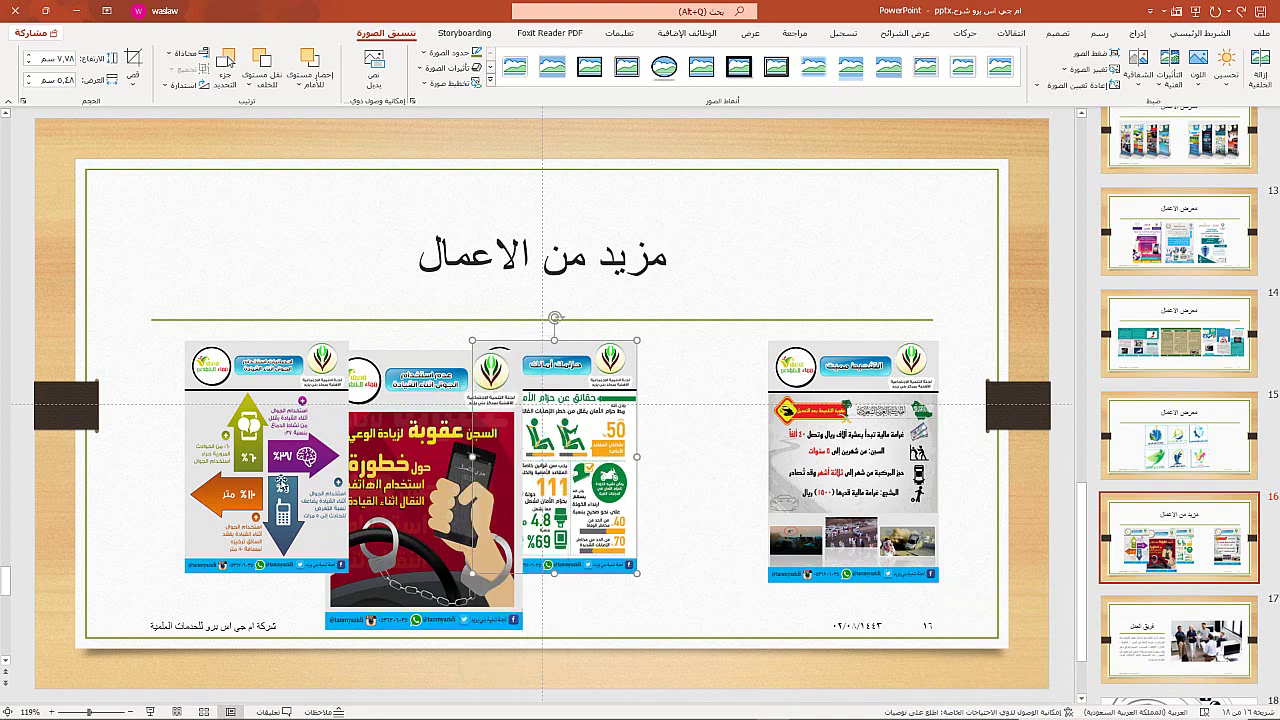
{"action": "left_click", "coordinate": [281, 481]}
{"action": "right_click", "coordinate": [282, 482]}
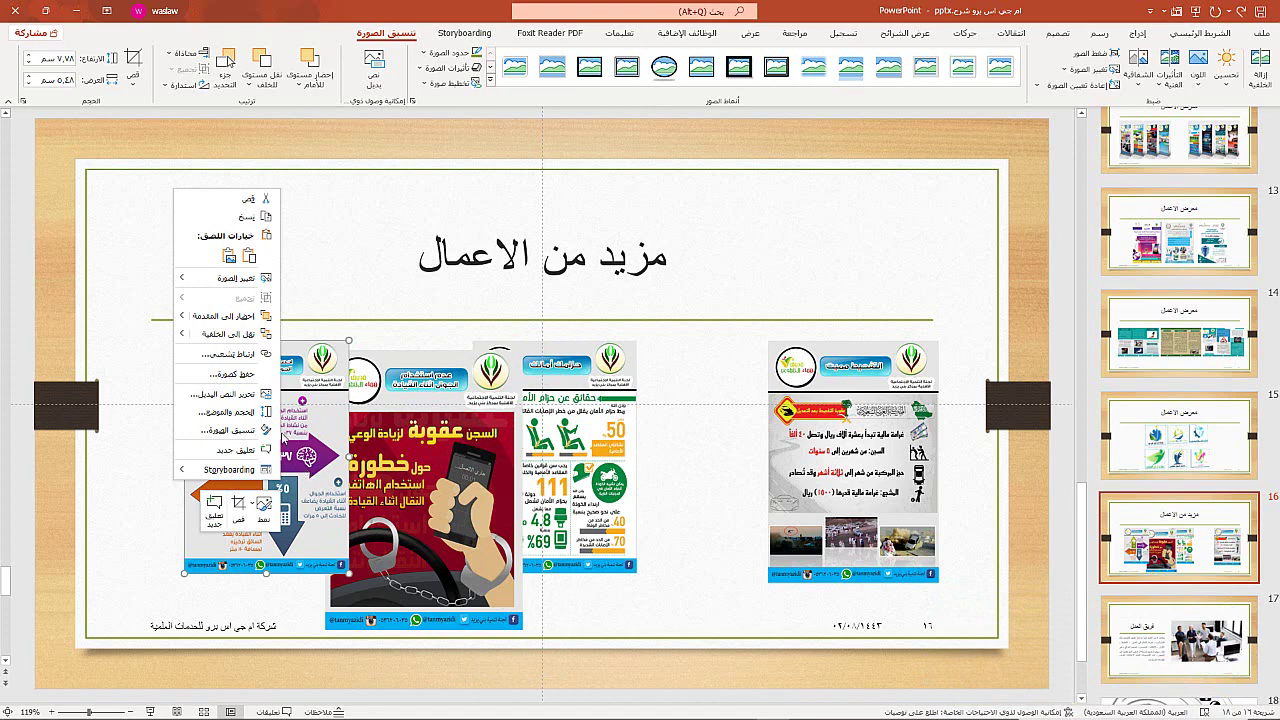
{"action": "left_click", "coordinate": [241, 337]}
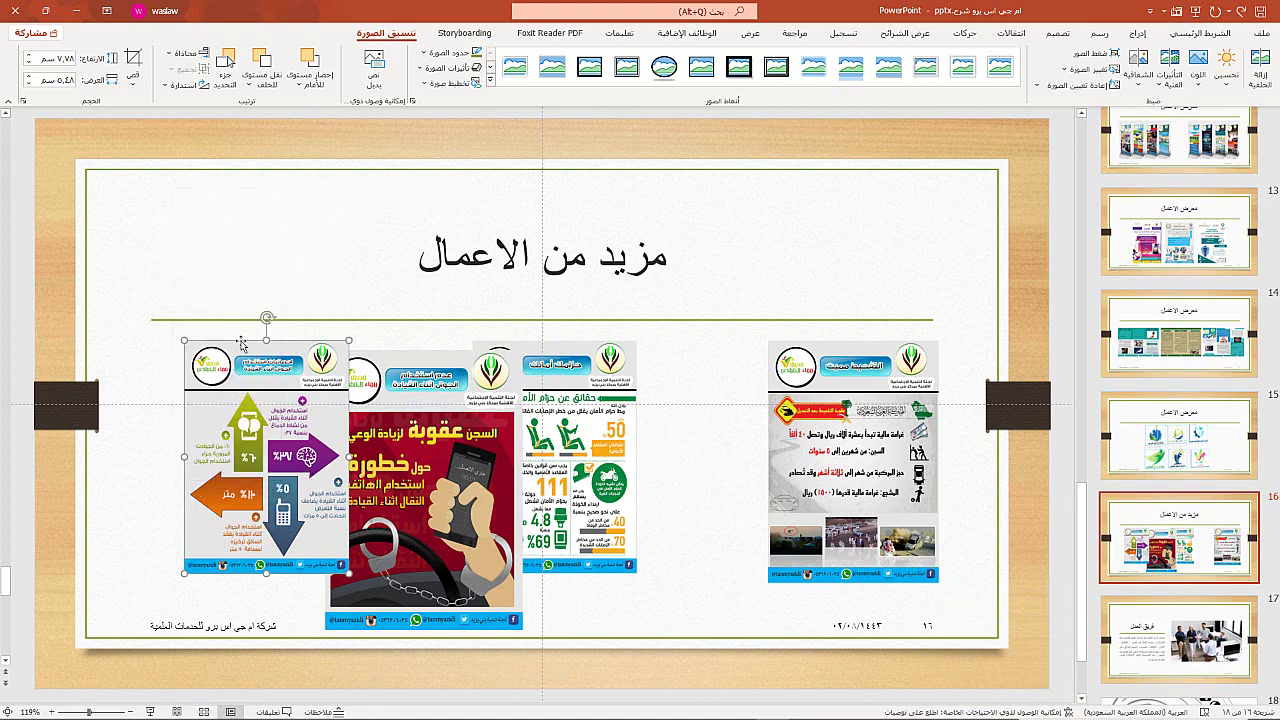
{"action": "left_click", "coordinate": [686, 414]}
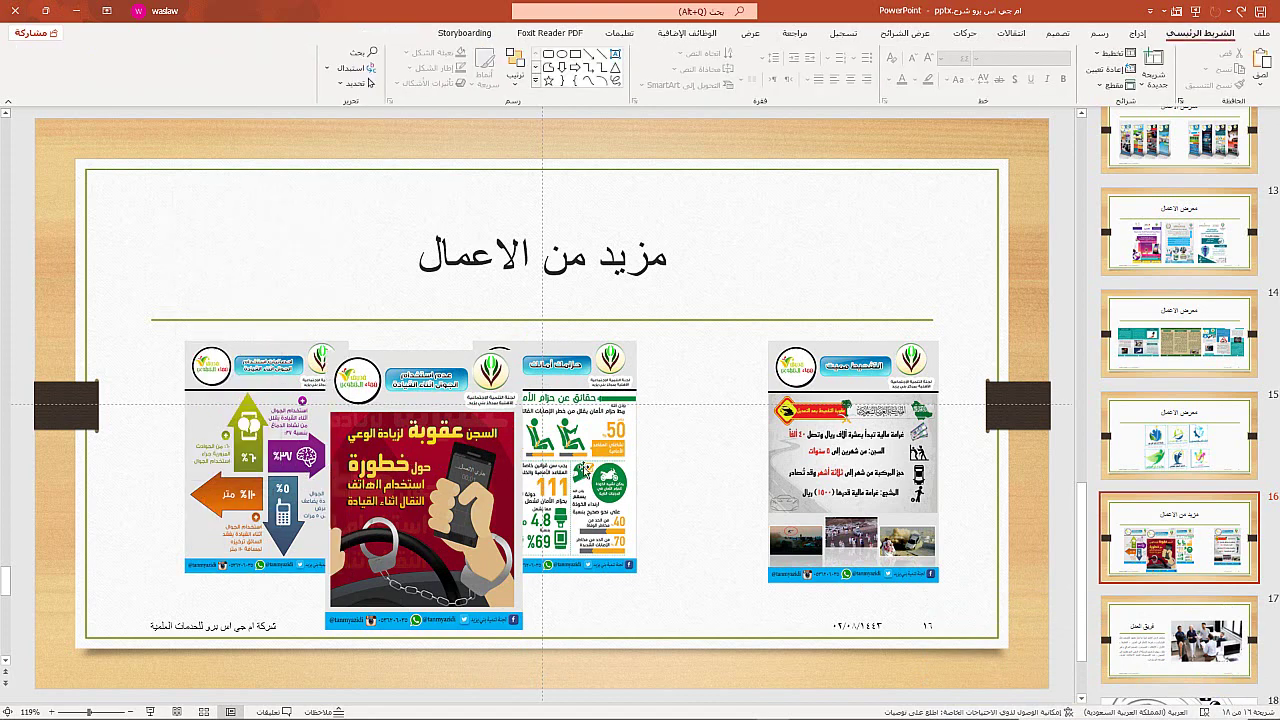
Overlap the fourth poster onto the seatbelt poster, enlarge it slightly, and bring the seatbelt poster to front.
{"action": "left_click_drag", "start_coordinate": [855, 488], "coordinate": [672, 507]}
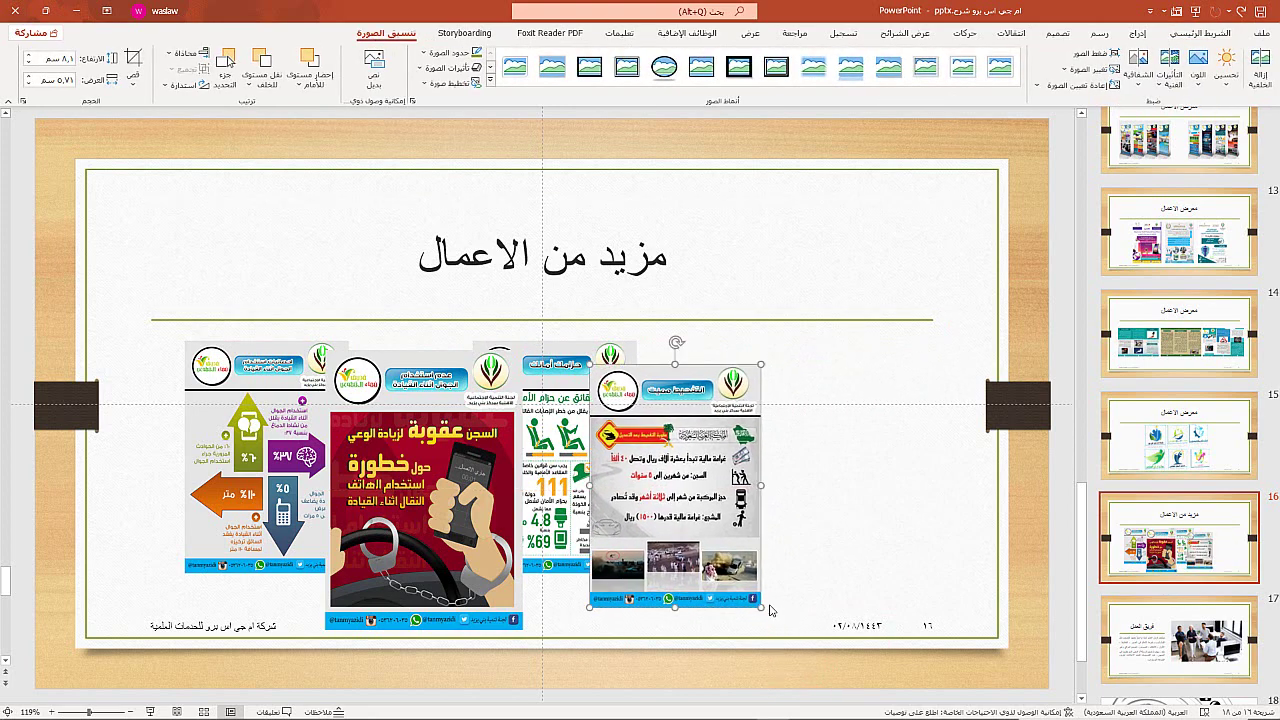
{"action": "left_click_drag", "start_coordinate": [762, 607], "coordinate": [778, 629]}
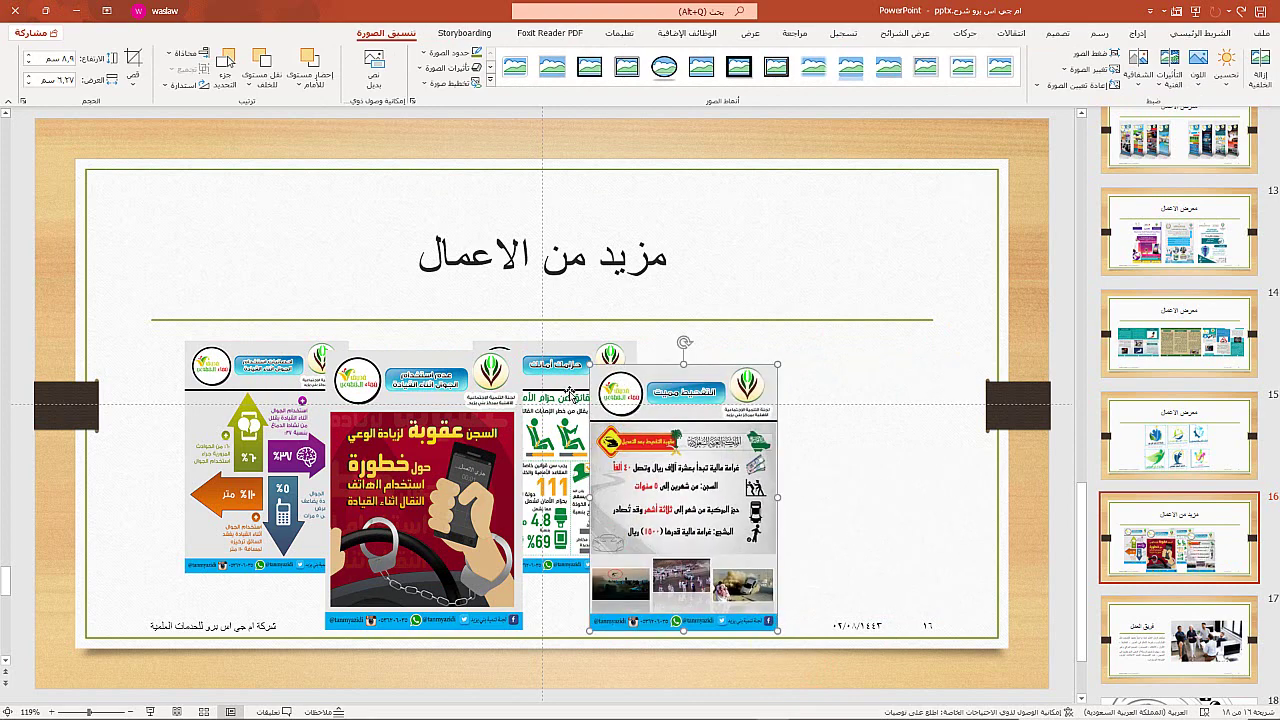
{"action": "left_click", "coordinate": [571, 391]}
{"action": "right_click", "coordinate": [571, 391]}
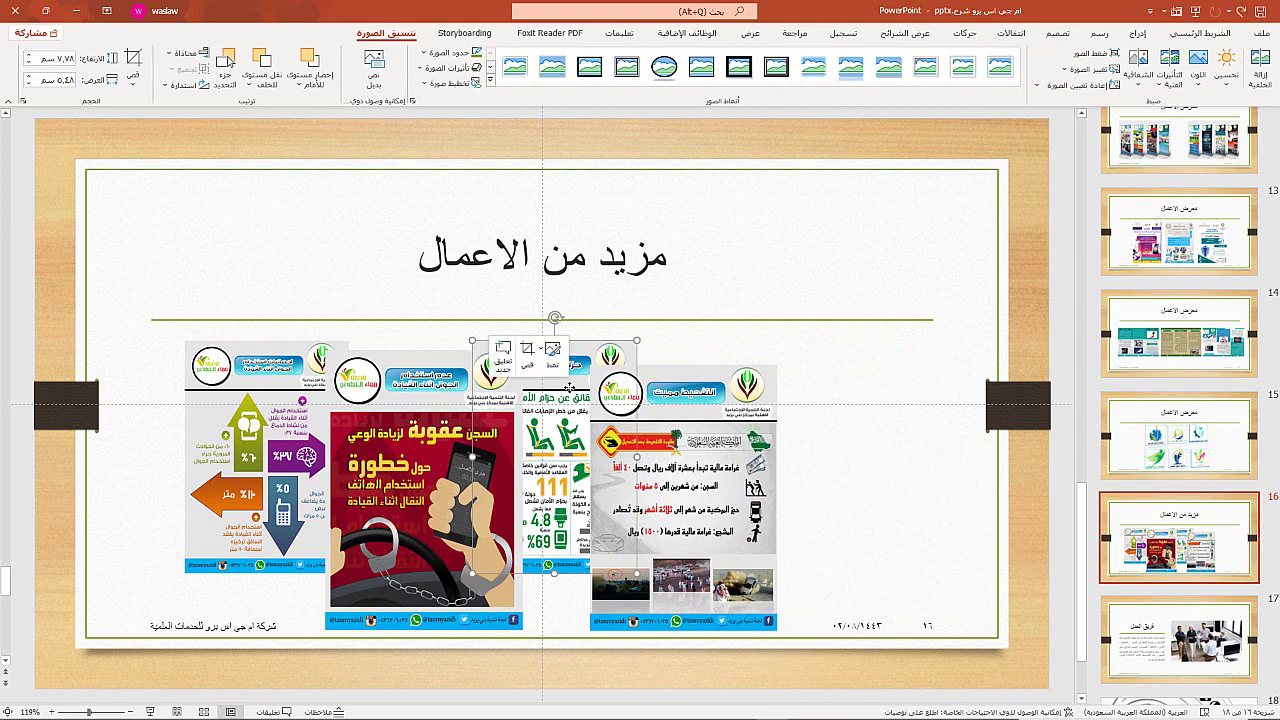
{"action": "left_click", "coordinate": [512, 514]}
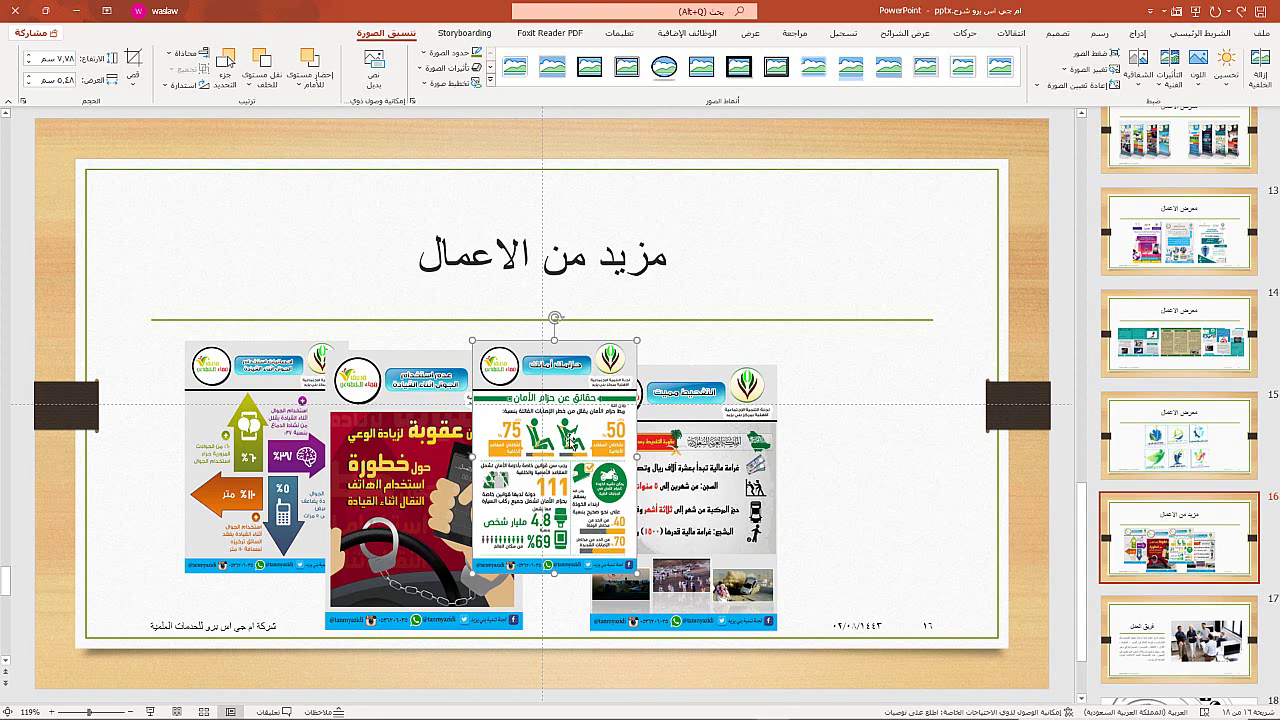
Select all four posters and shift the row toward the centre under the title.
{"action": "left_click", "coordinate": [714, 440]}
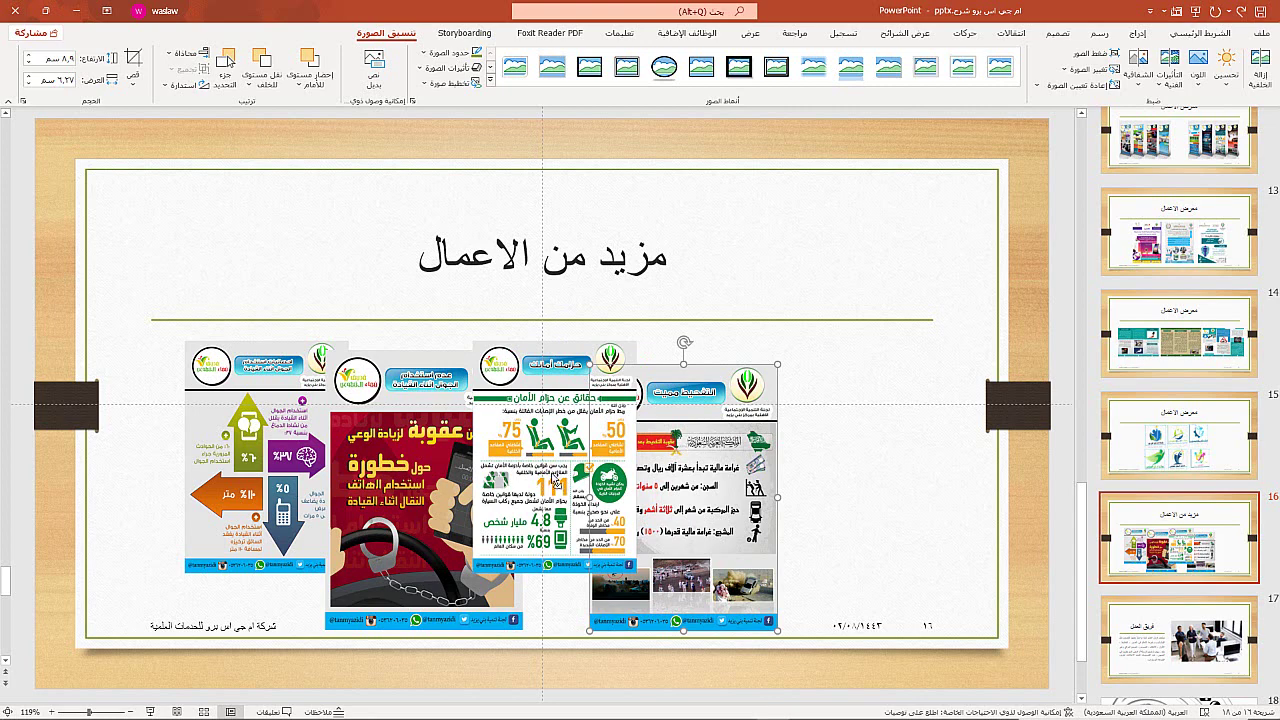
{"action": "left_click", "coordinate": [555, 482], "text": "shift"}
{"action": "left_click", "coordinate": [456, 489], "text": "shift"}
{"action": "left_click", "coordinate": [296, 488], "text": "shift"}
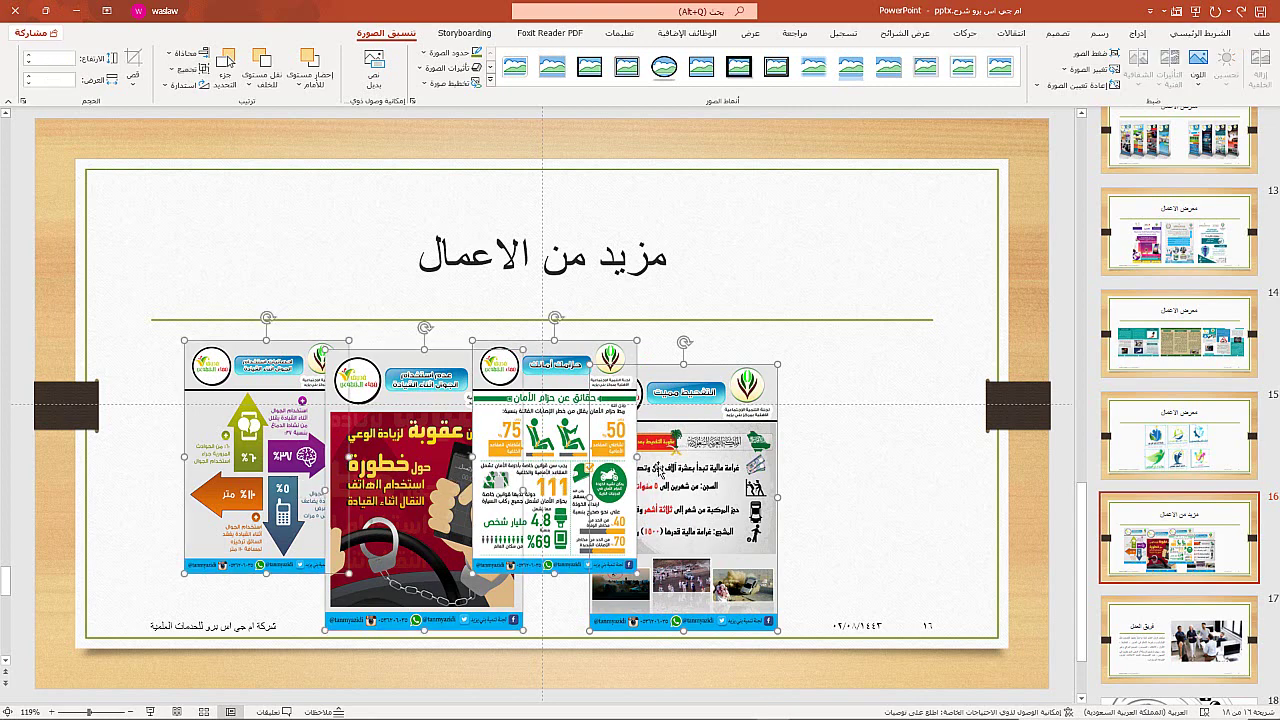
{"action": "mouse_move", "coordinate": [699, 457]}
{"action": "left_mouse_down"}
{"action": "mouse_move", "coordinate": [764, 443]}
{"action": "mouse_move", "coordinate": [745, 441]}
{"action": "left_mouse_up"}
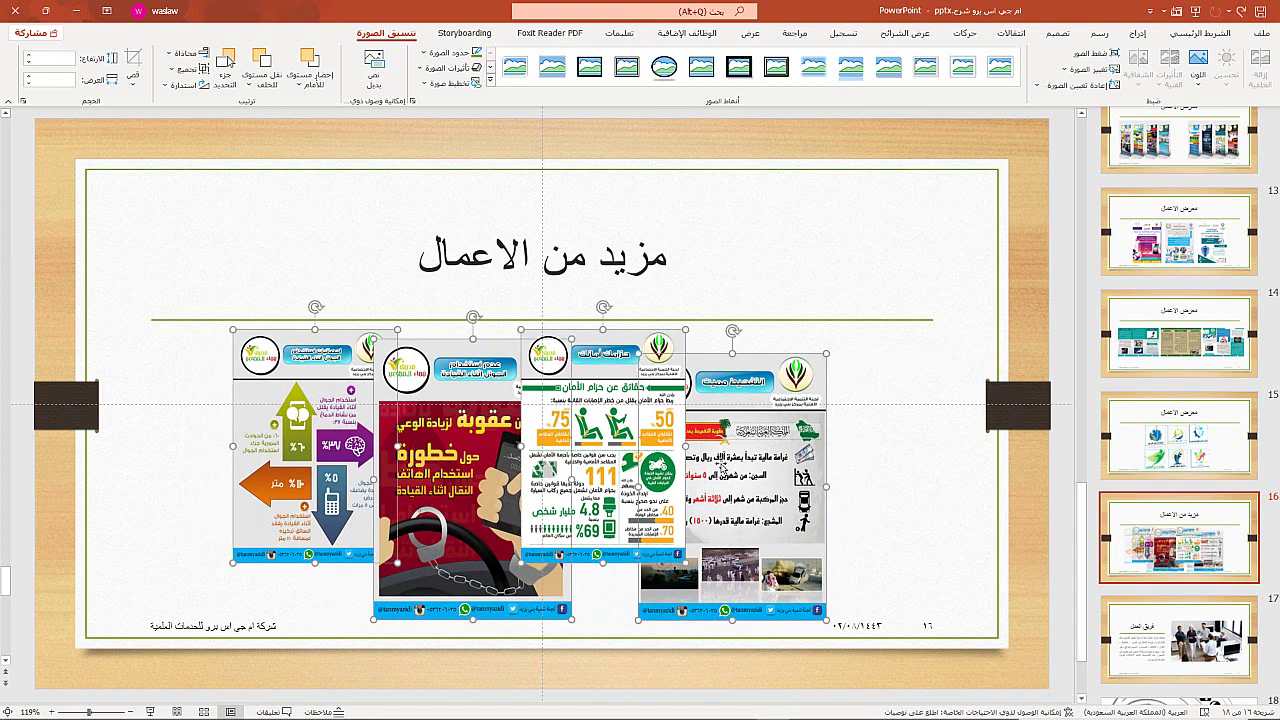
{"action": "key", "text": "Left"}
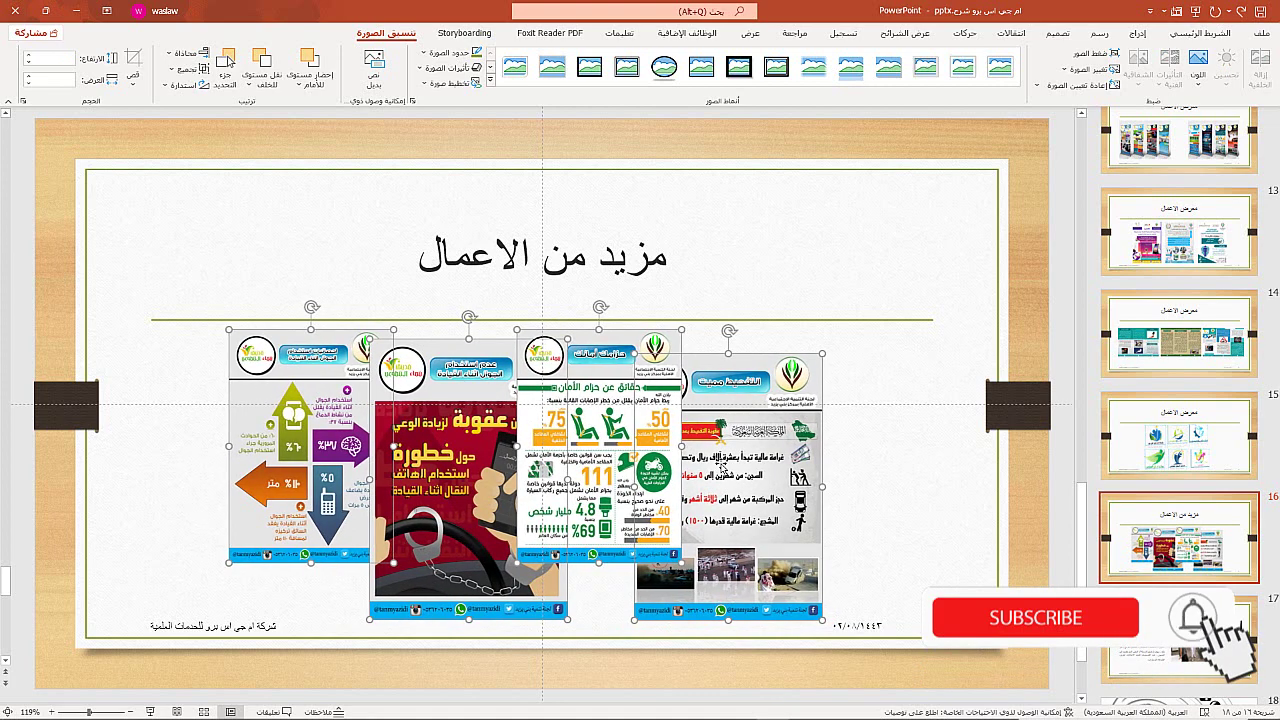
{"action": "key", "text": "Right"}
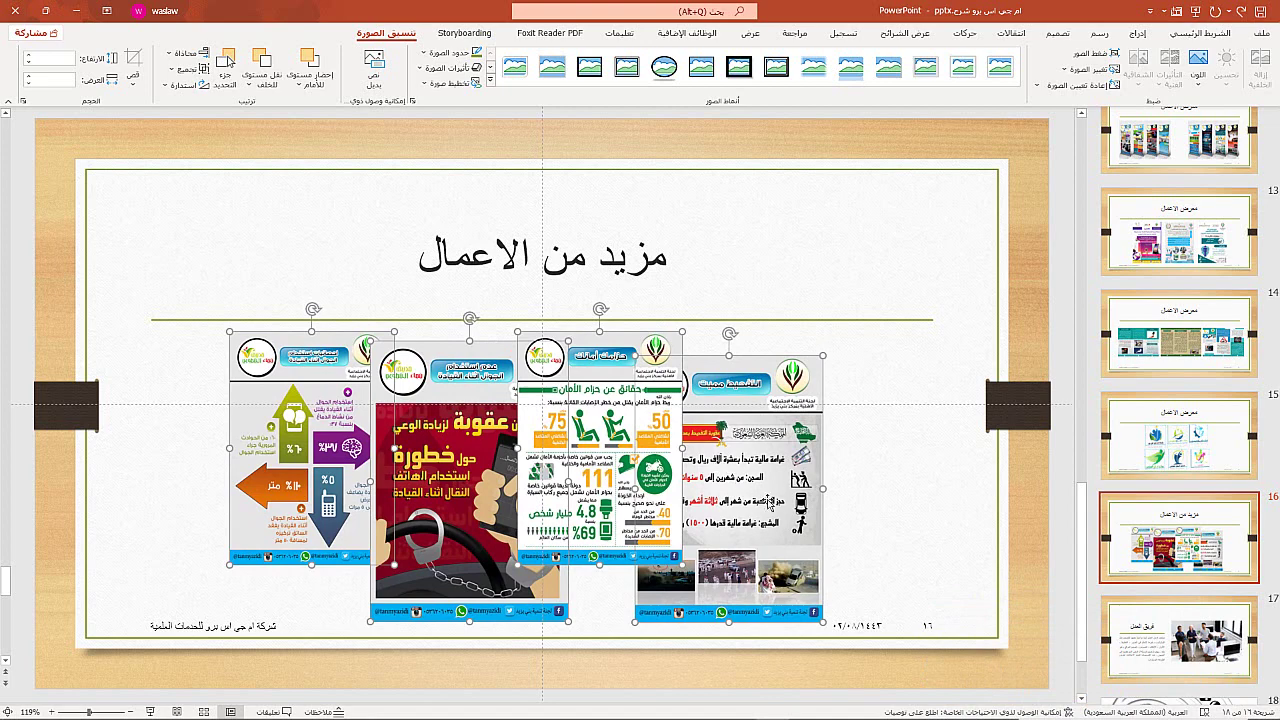
{"action": "left_click", "coordinate": [846, 388]}
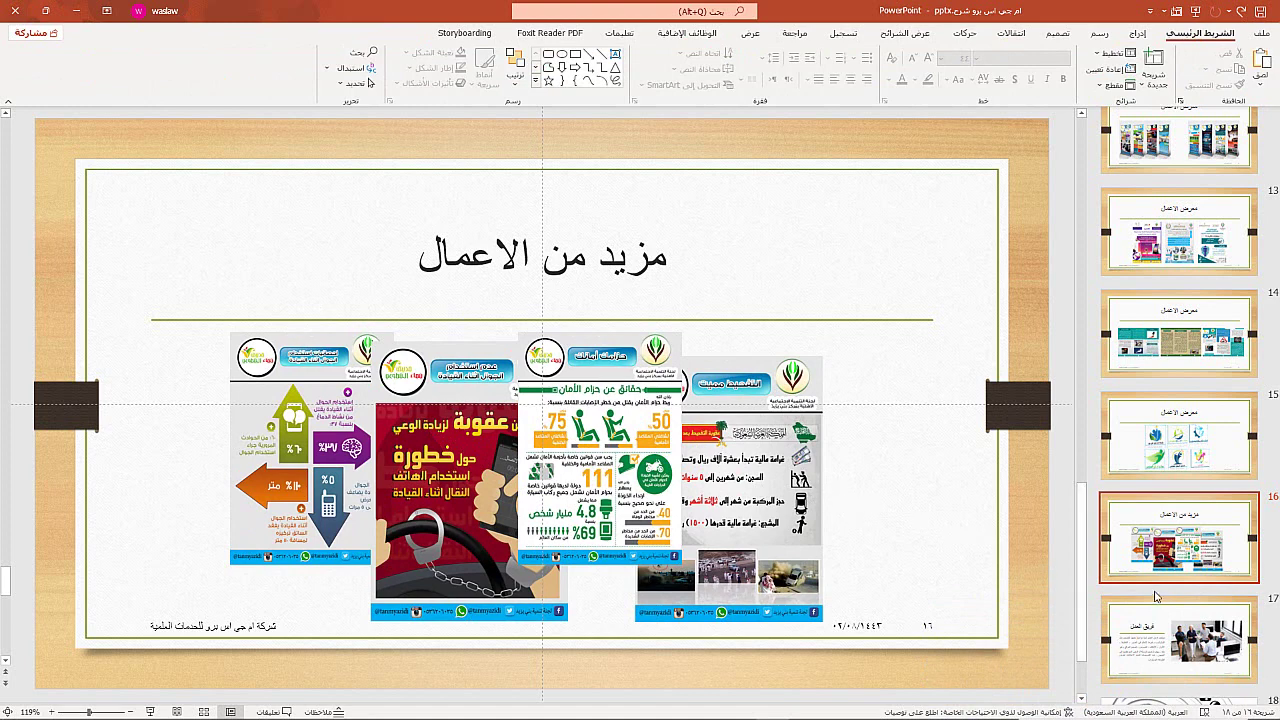
Insert a new slide 17 after slide 16 titled 'اعمال اخرى'.
{"action": "left_click", "coordinate": [1155, 597]}
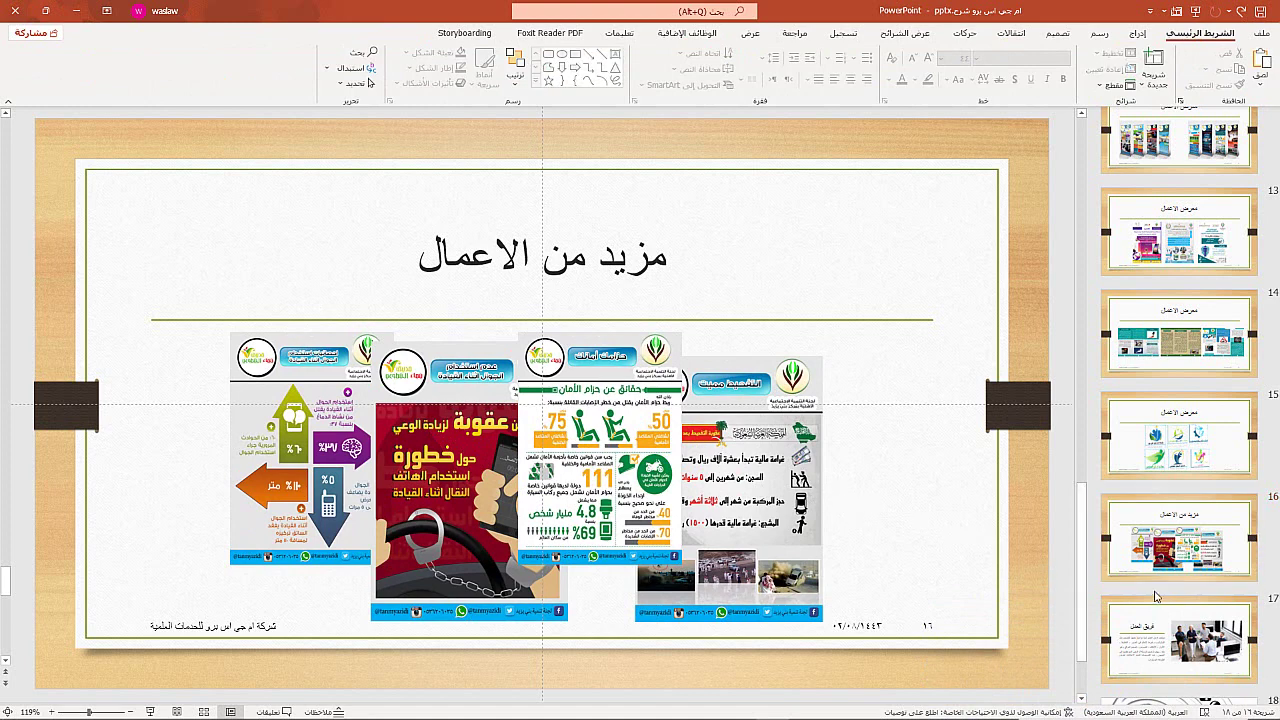
{"action": "right_click", "coordinate": [1155, 597]}
{"action": "left_click", "coordinate": [1108, 644]}
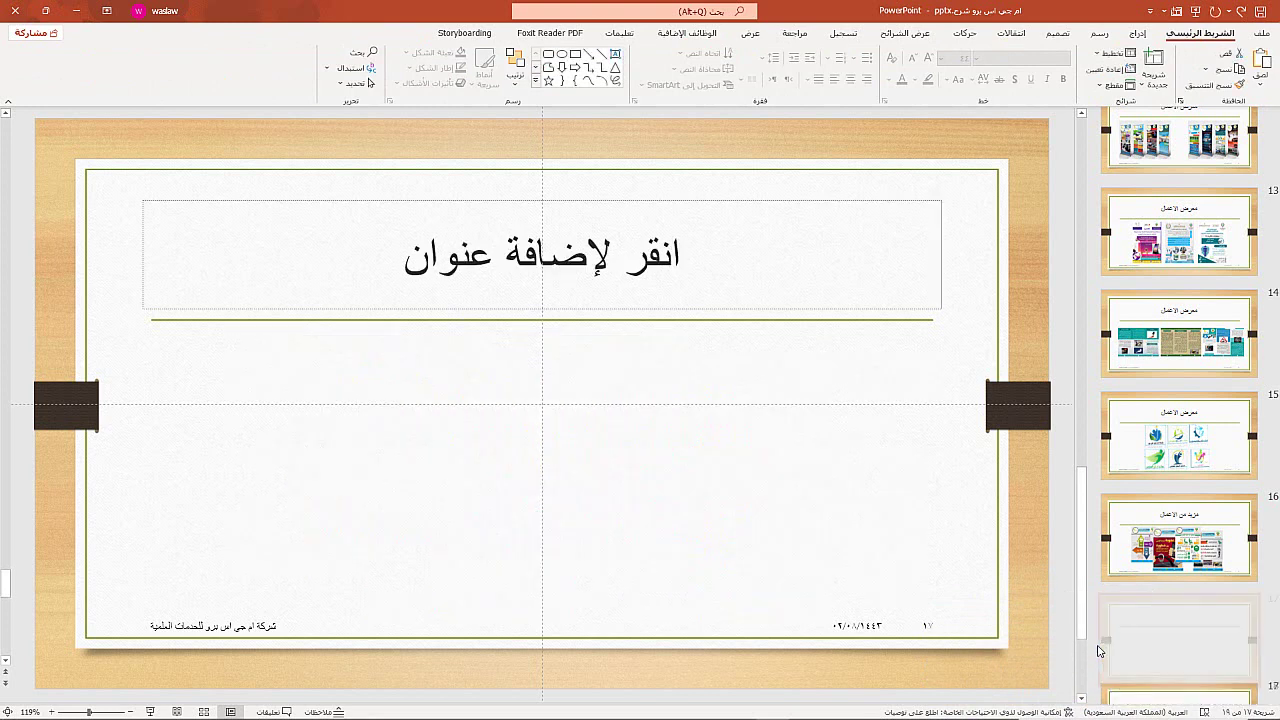
{"action": "left_click", "coordinate": [562, 258]}
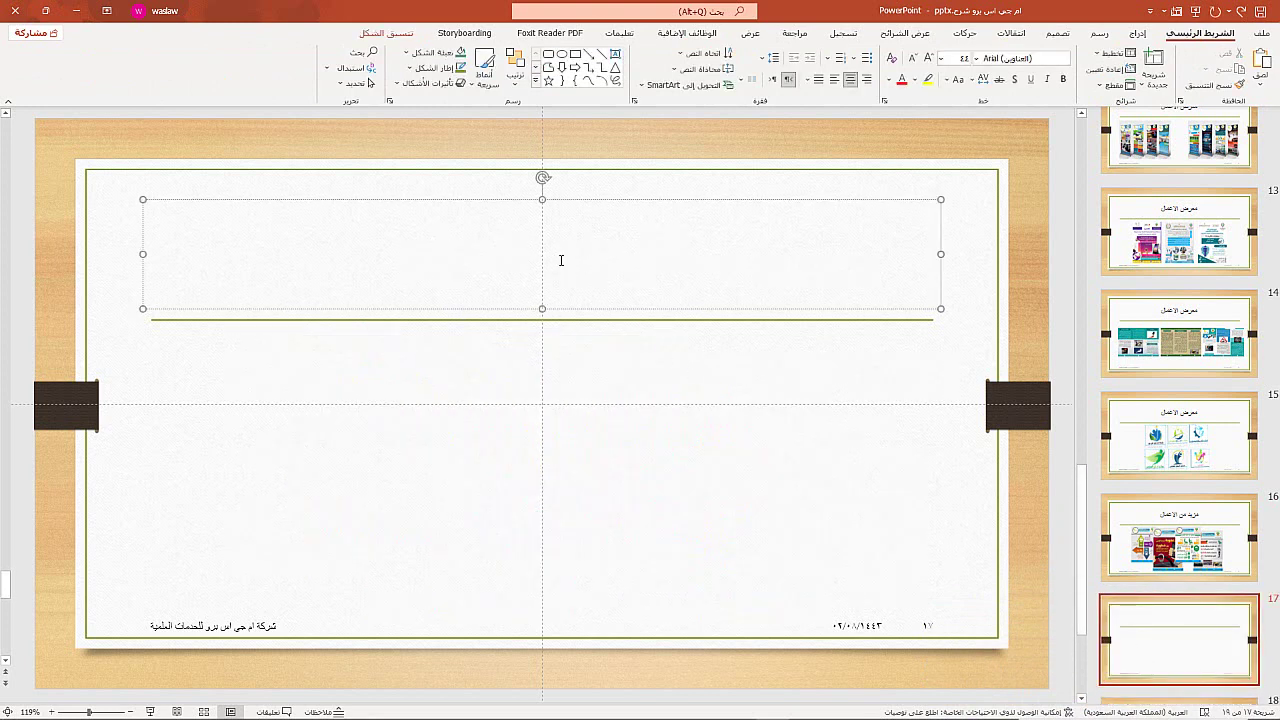
{"action": "type", "text": "اعم"}
{"action": "type", "text": "ال اخرى"}
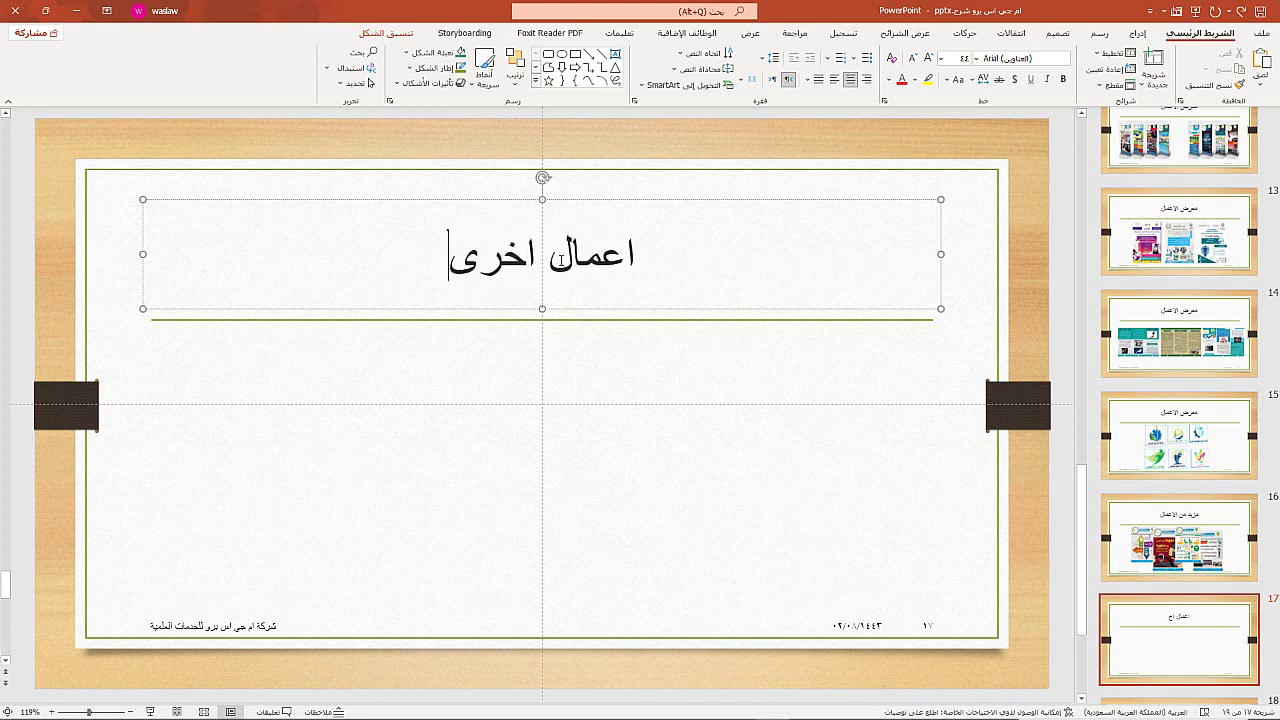
{"action": "left_click", "coordinate": [716, 379]}
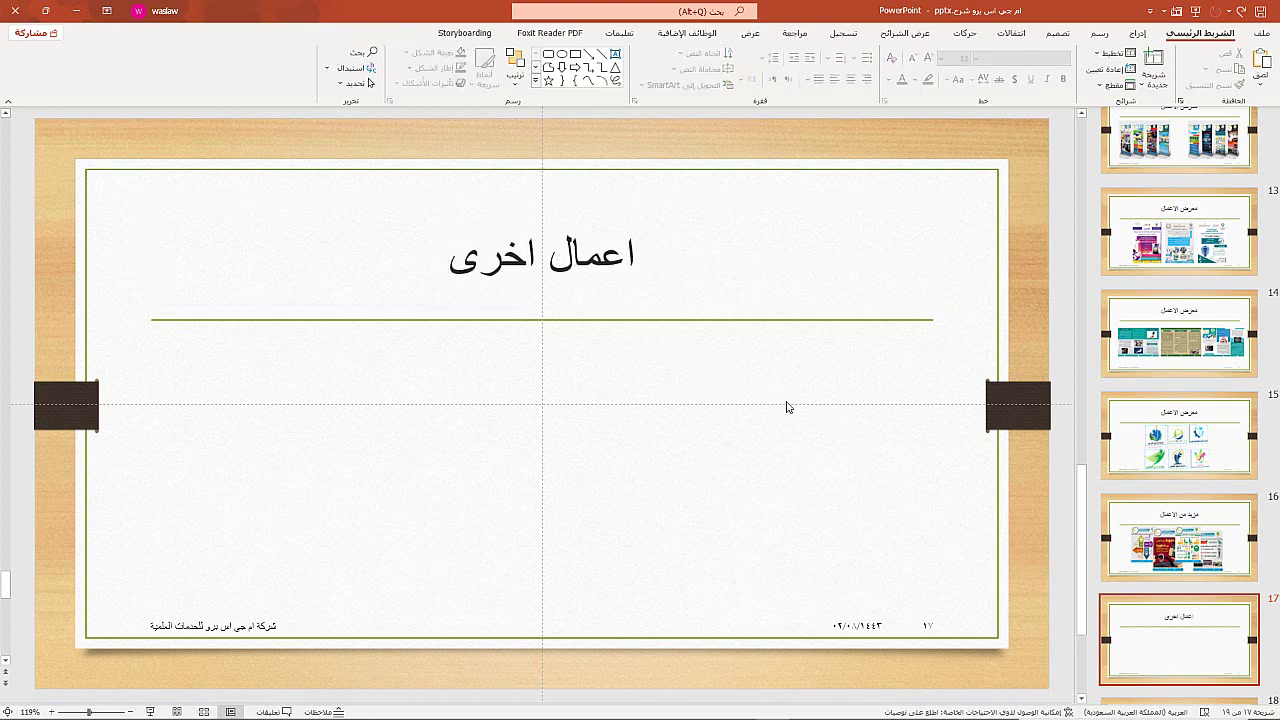
{"action": "left_click", "coordinate": [1137, 33]}
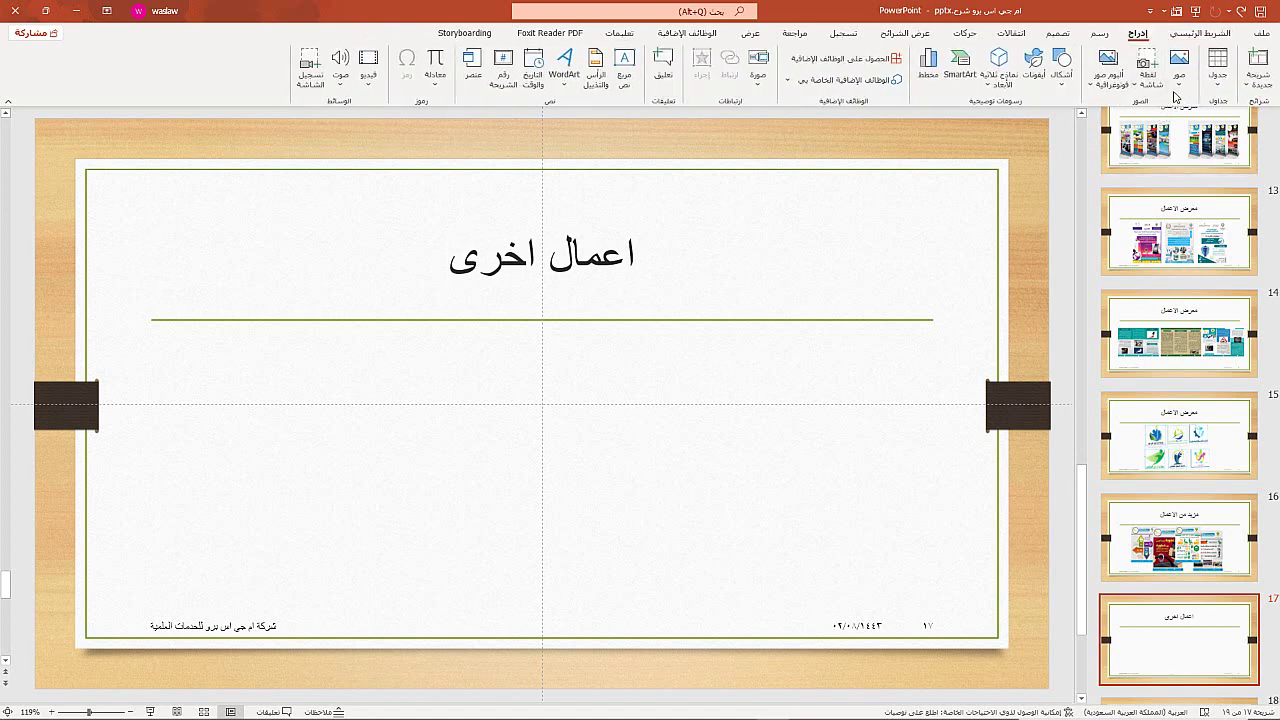
Insert the 1.jpg and طموح logo images from this computer onto slide 17.
{"action": "left_click", "coordinate": [1176, 88]}
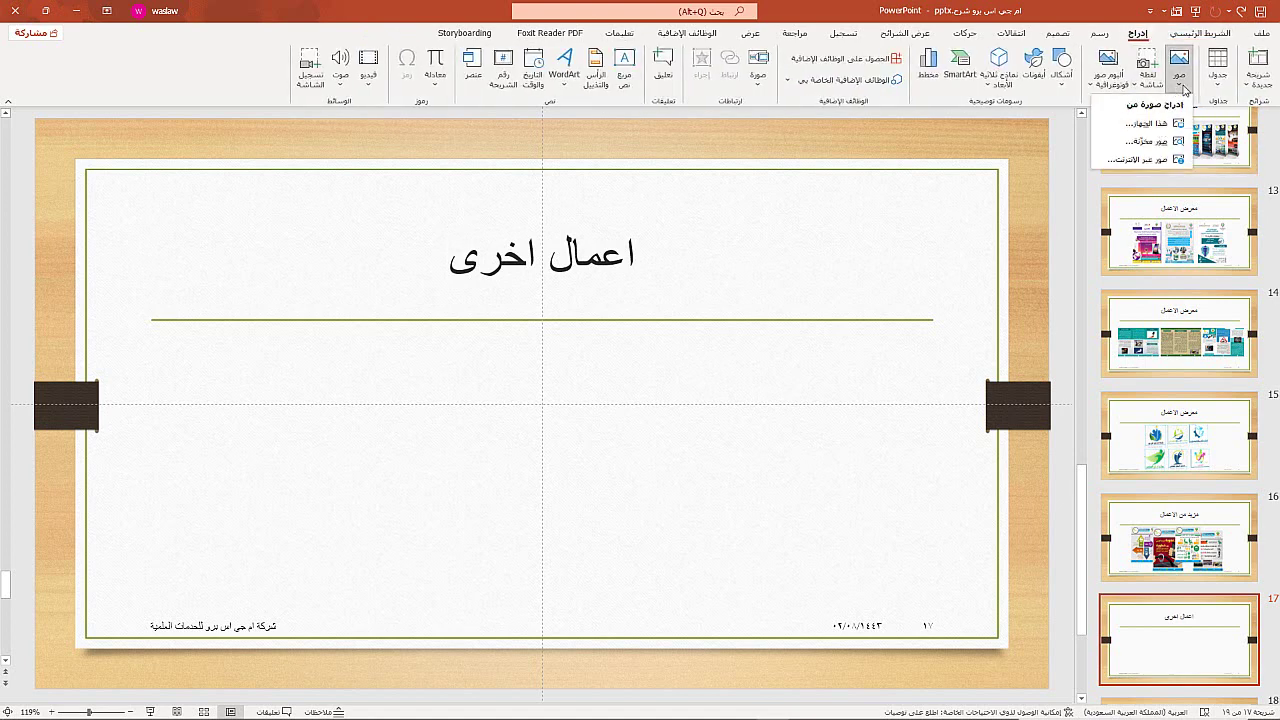
{"action": "left_click", "coordinate": [1148, 140]}
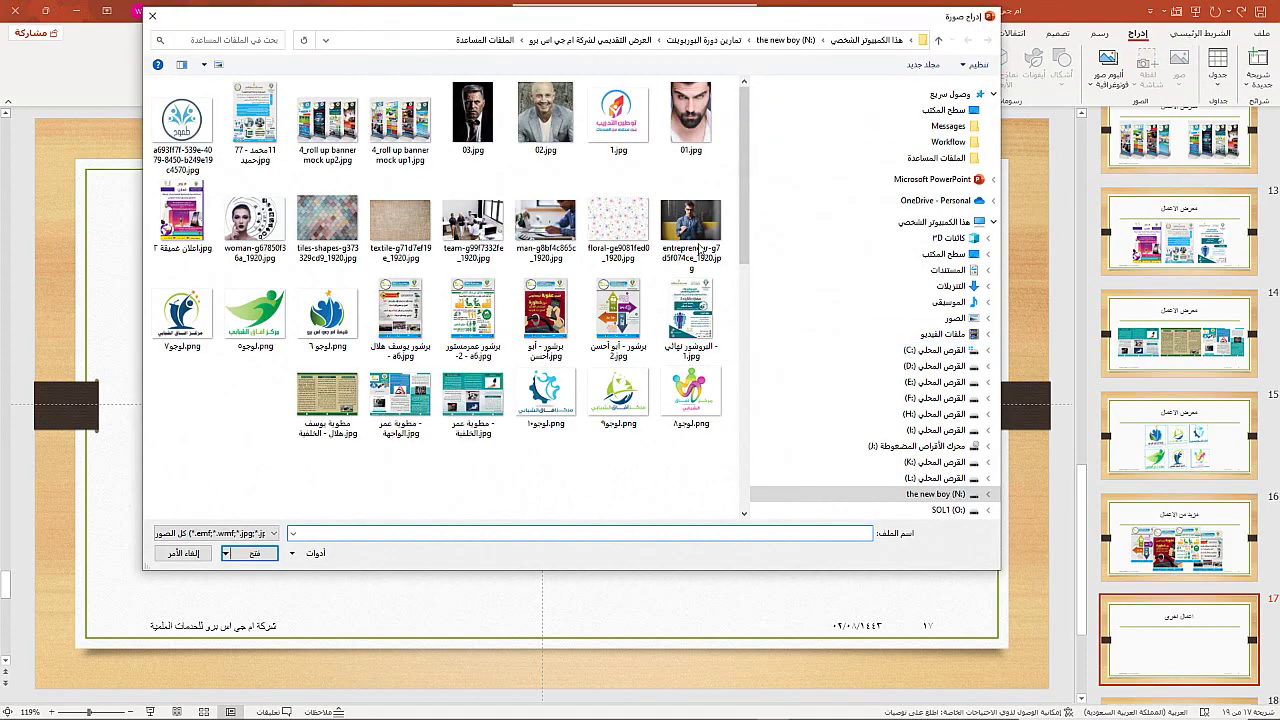
{"action": "left_click", "coordinate": [625, 138]}
{"action": "left_click", "coordinate": [181, 176], "text": "ctrl"}
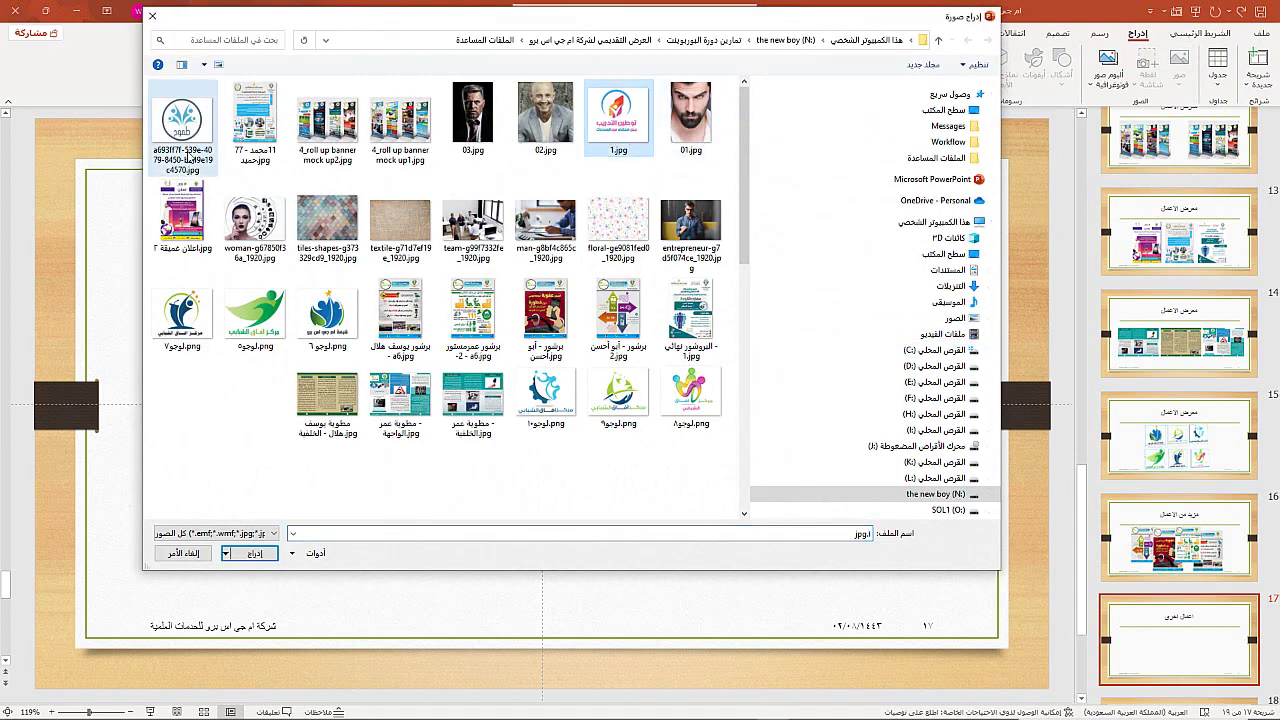
{"action": "left_click", "coordinate": [250, 553]}
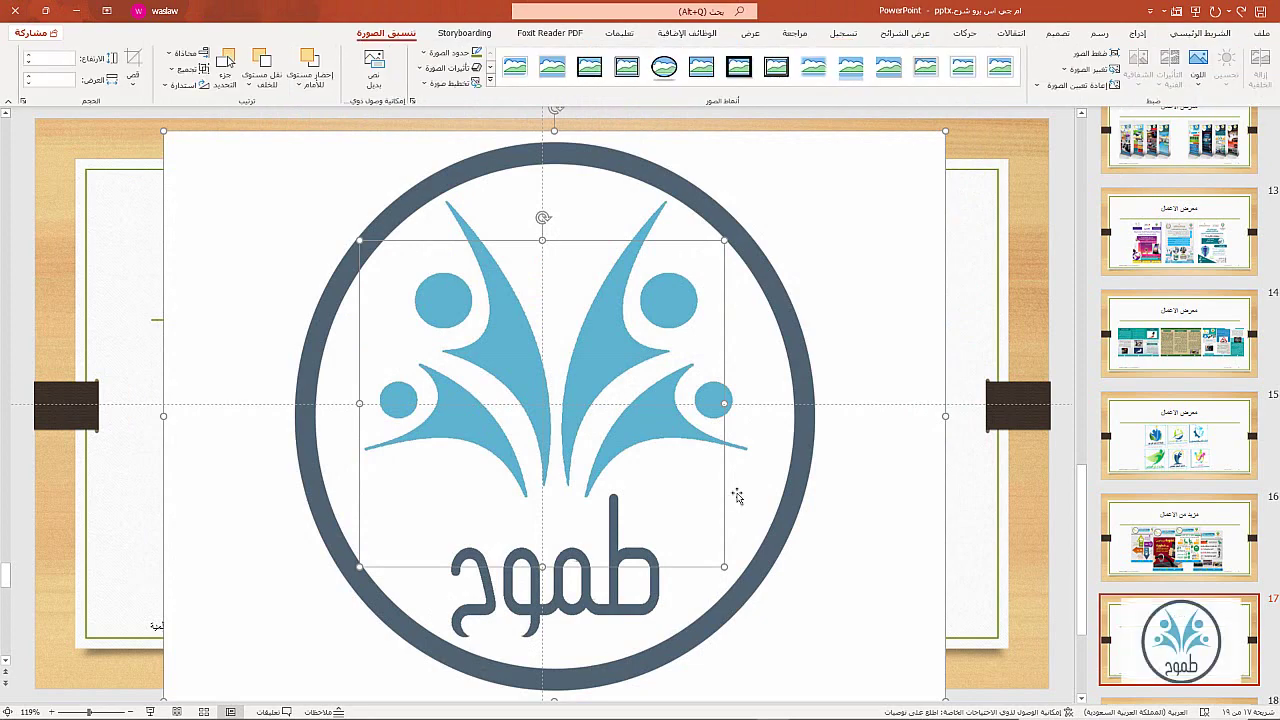
Resize the logos side by side below the title and start Remove Background on the طموح logo.
{"action": "left_click_drag", "start_coordinate": [932, 141], "coordinate": [555, 400]}
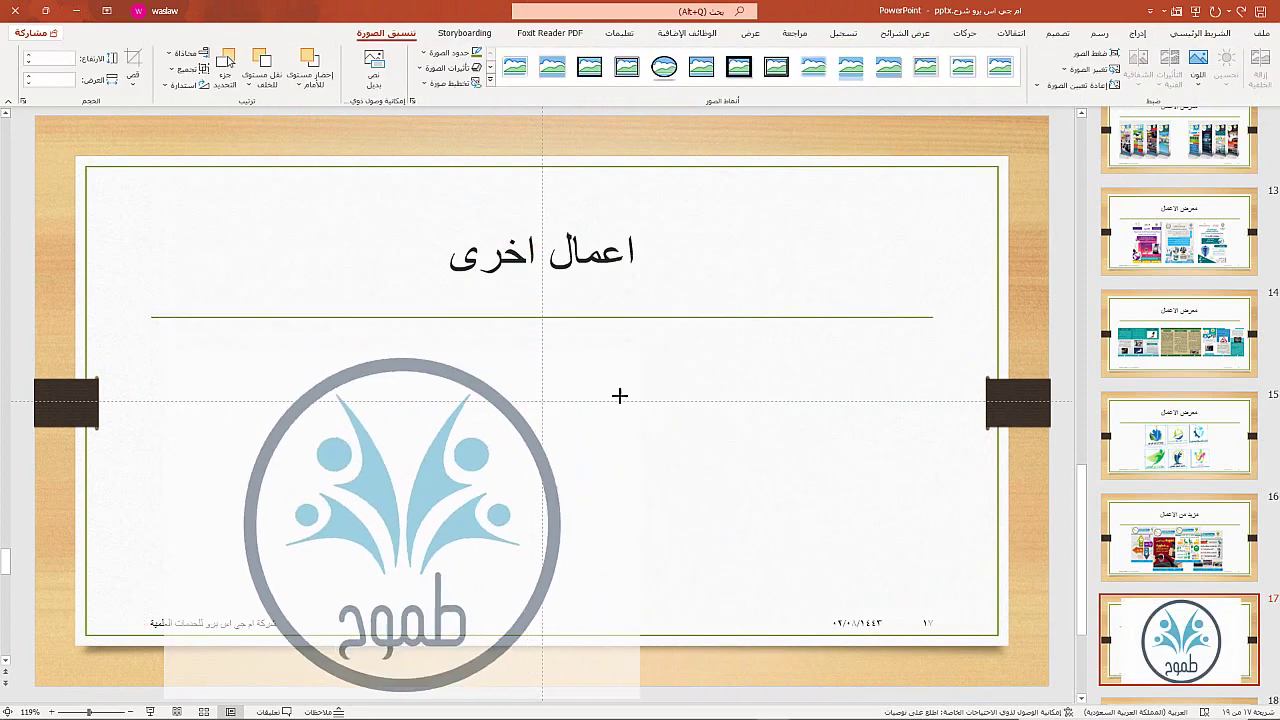
{"action": "mouse_move", "coordinate": [517, 463]}
{"action": "left_mouse_down"}
{"action": "mouse_move", "coordinate": [581, 406]}
{"action": "mouse_move", "coordinate": [600, 414]}
{"action": "left_mouse_up"}
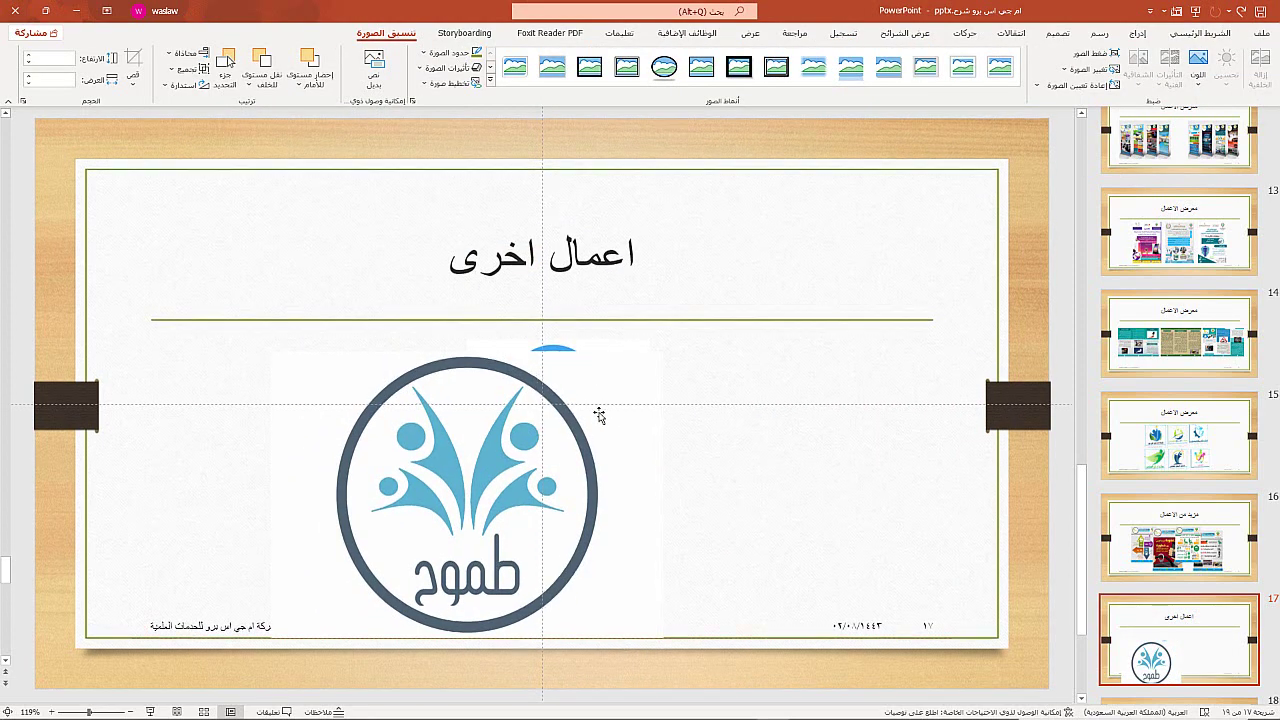
{"action": "left_click_drag", "start_coordinate": [592, 348], "coordinate": [701, 404]}
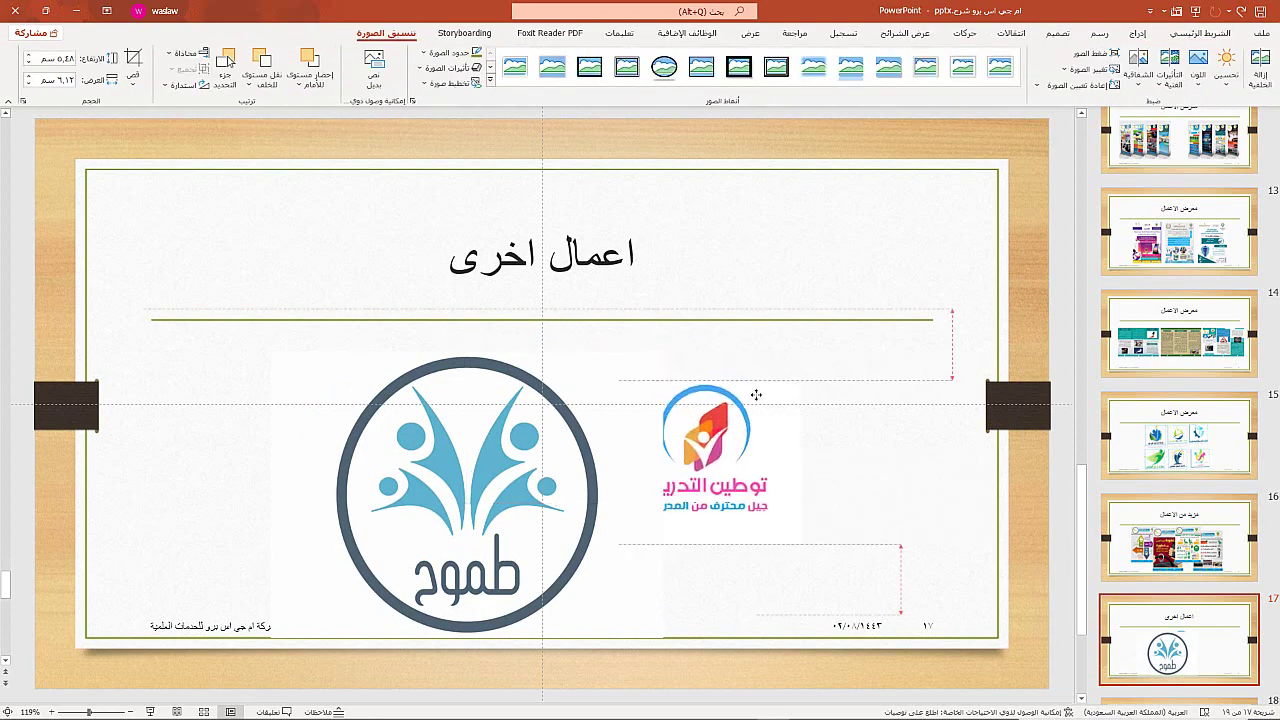
{"action": "left_click", "coordinate": [597, 436]}
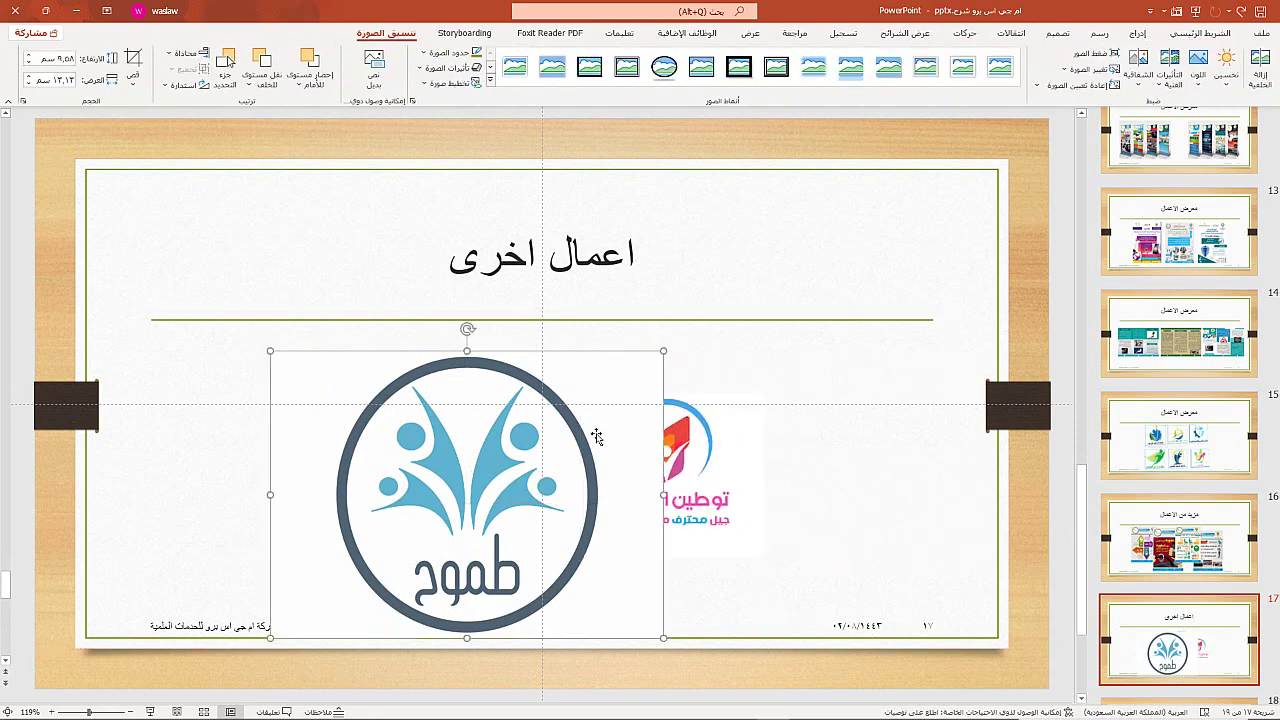
{"action": "left_click_drag", "start_coordinate": [552, 439], "coordinate": [549, 418]}
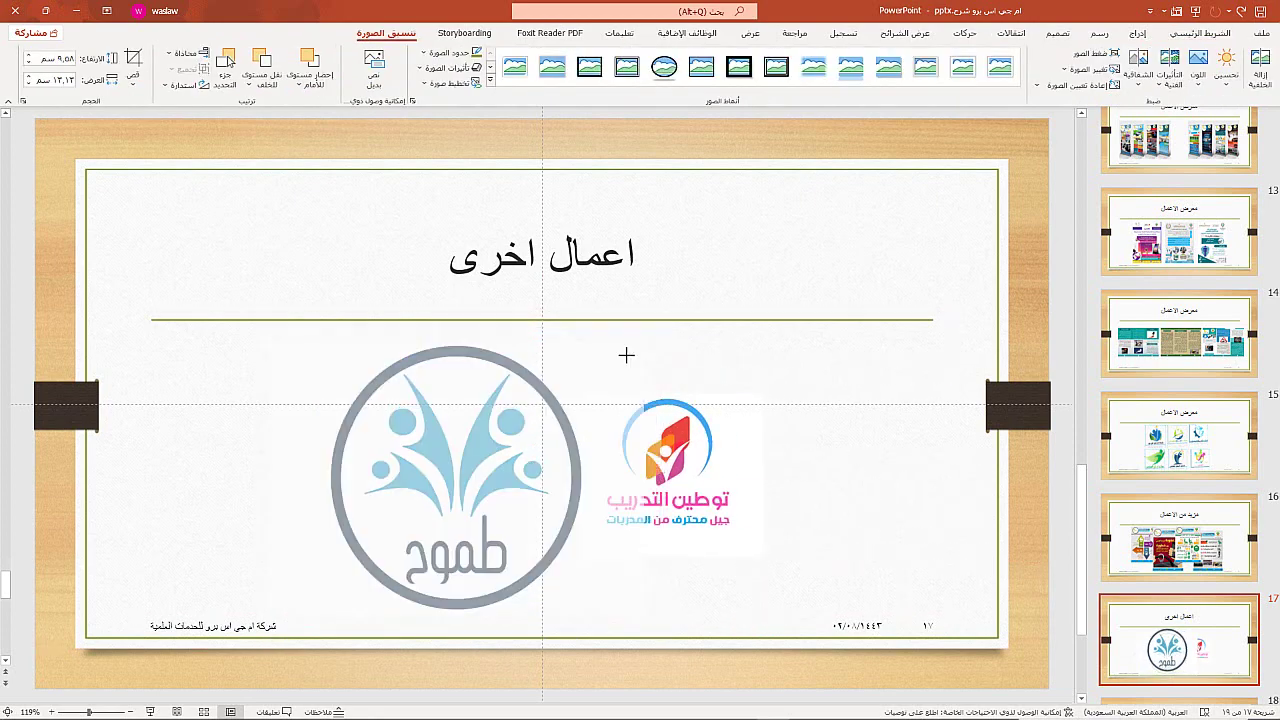
{"action": "left_click_drag", "start_coordinate": [660, 330], "coordinate": [594, 366]}
{"action": "left_click_drag", "start_coordinate": [574, 417], "coordinate": [573, 406]}
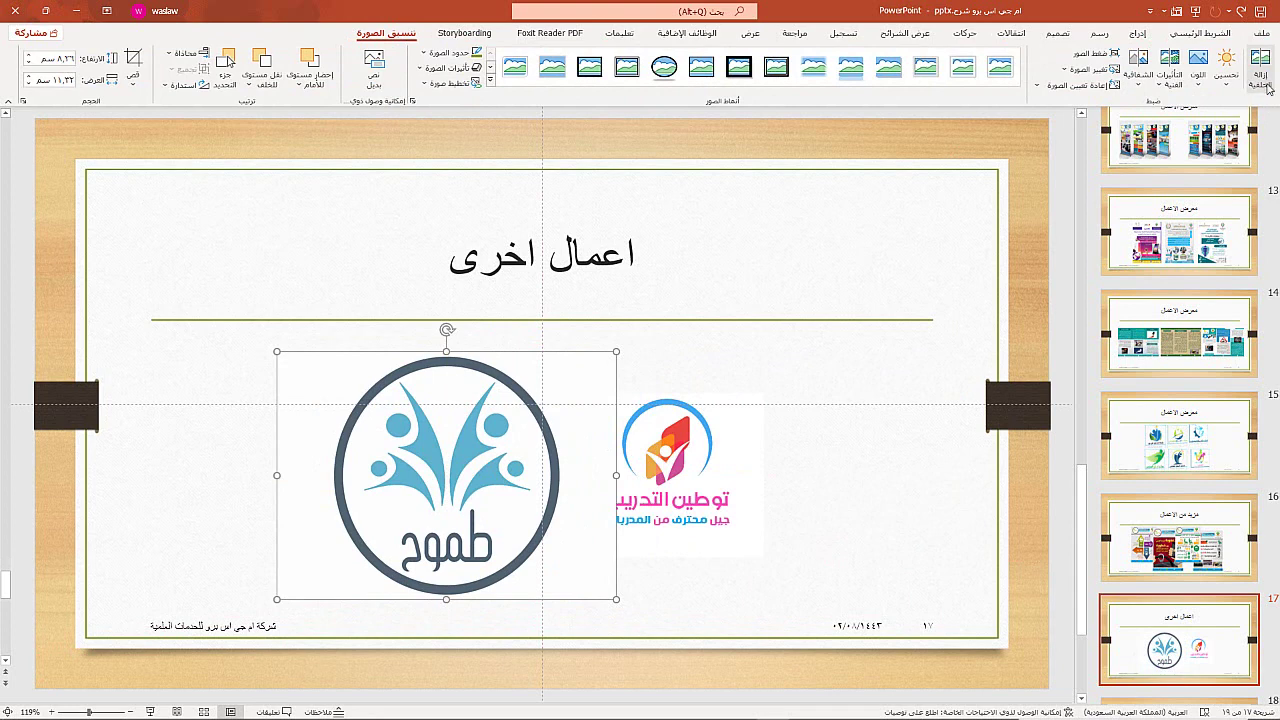
{"action": "left_click", "coordinate": [1266, 83]}
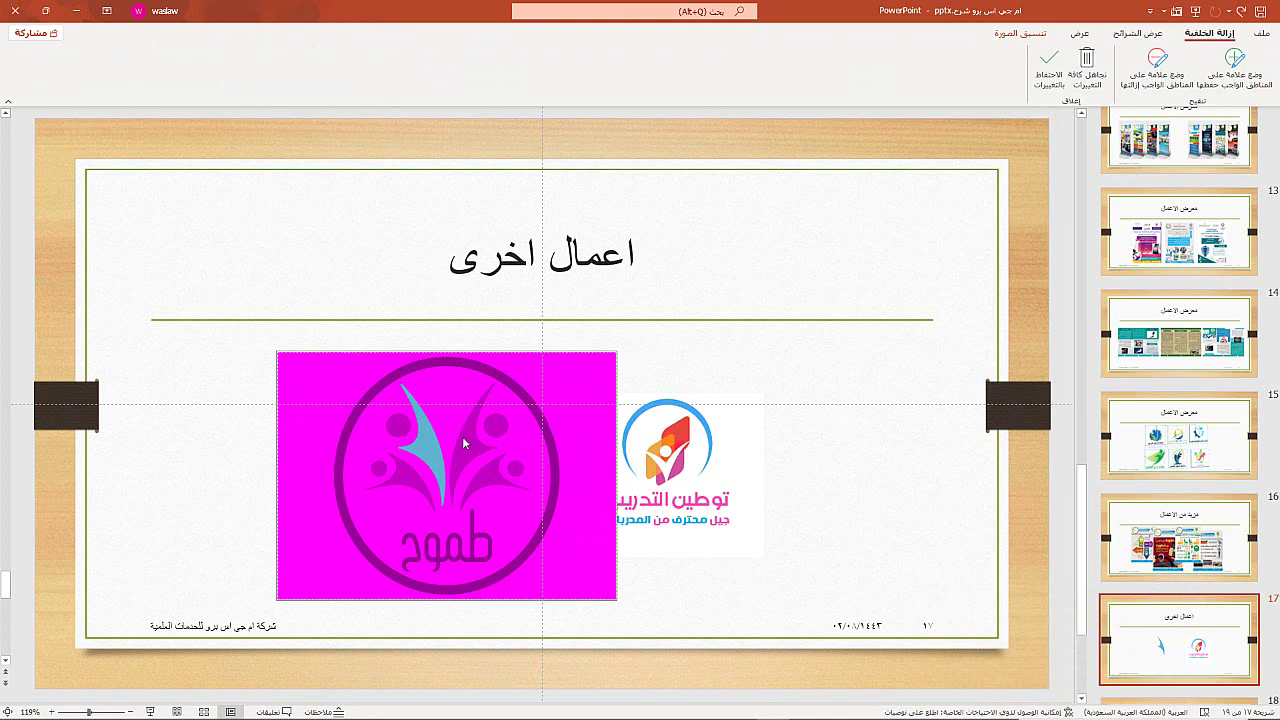
Mark the طموح logo's wings, arms and circles as areas to keep.
{"action": "left_click", "coordinate": [1236, 86]}
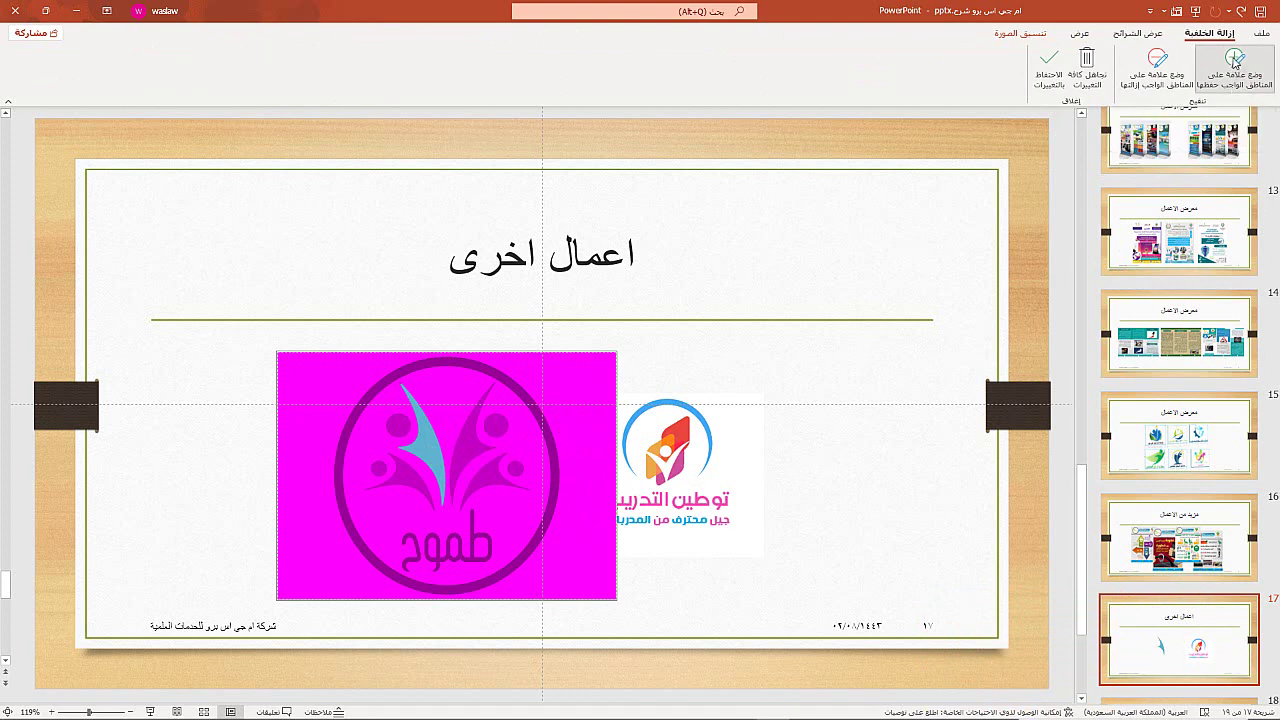
{"action": "left_click", "coordinate": [464, 450]}
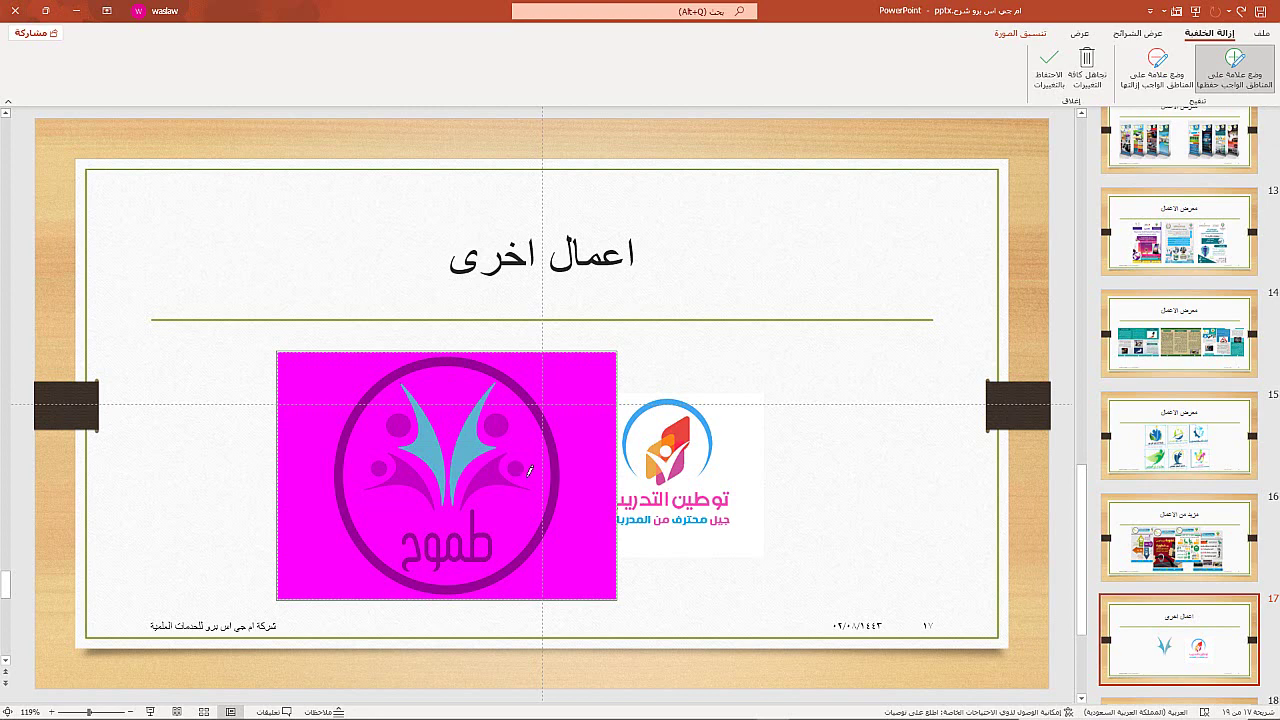
{"action": "left_click", "coordinate": [496, 422]}
{"action": "left_click_drag", "start_coordinate": [478, 478], "coordinate": [517, 469]}
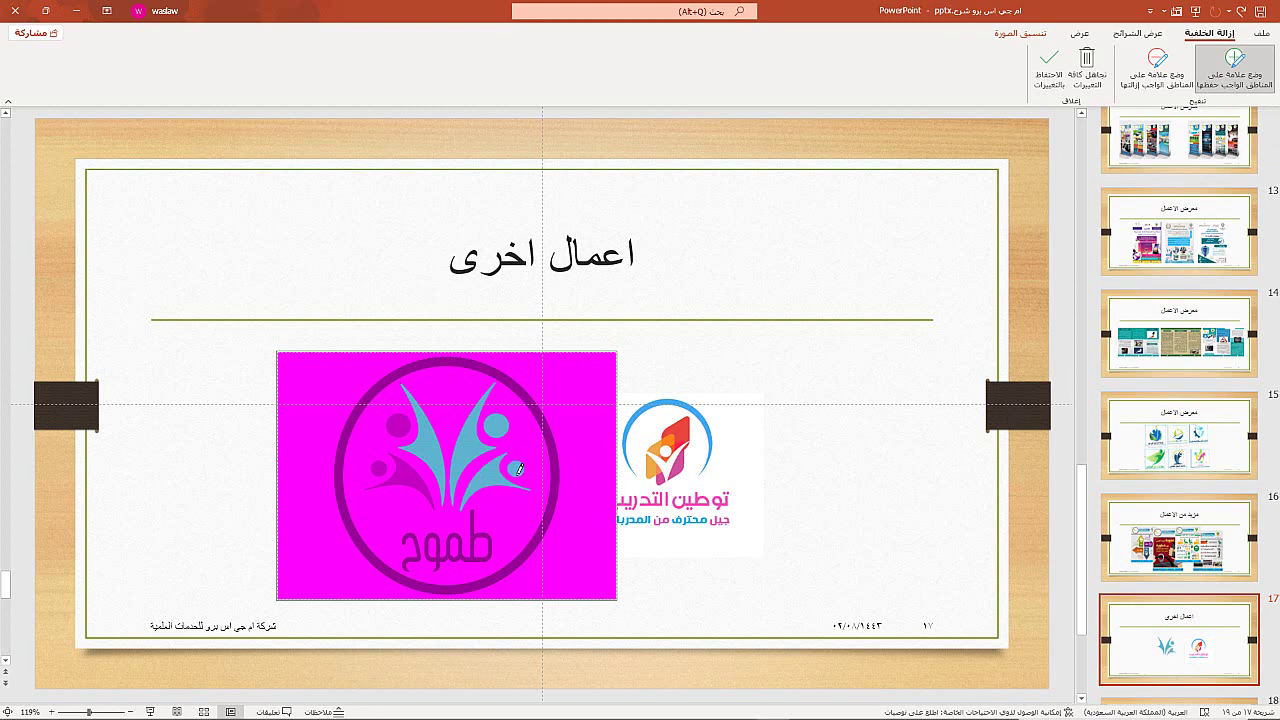
{"action": "left_click", "coordinate": [398, 424]}
{"action": "left_click_drag", "start_coordinate": [398, 476], "coordinate": [421, 478]}
{"action": "left_click", "coordinate": [383, 465]}
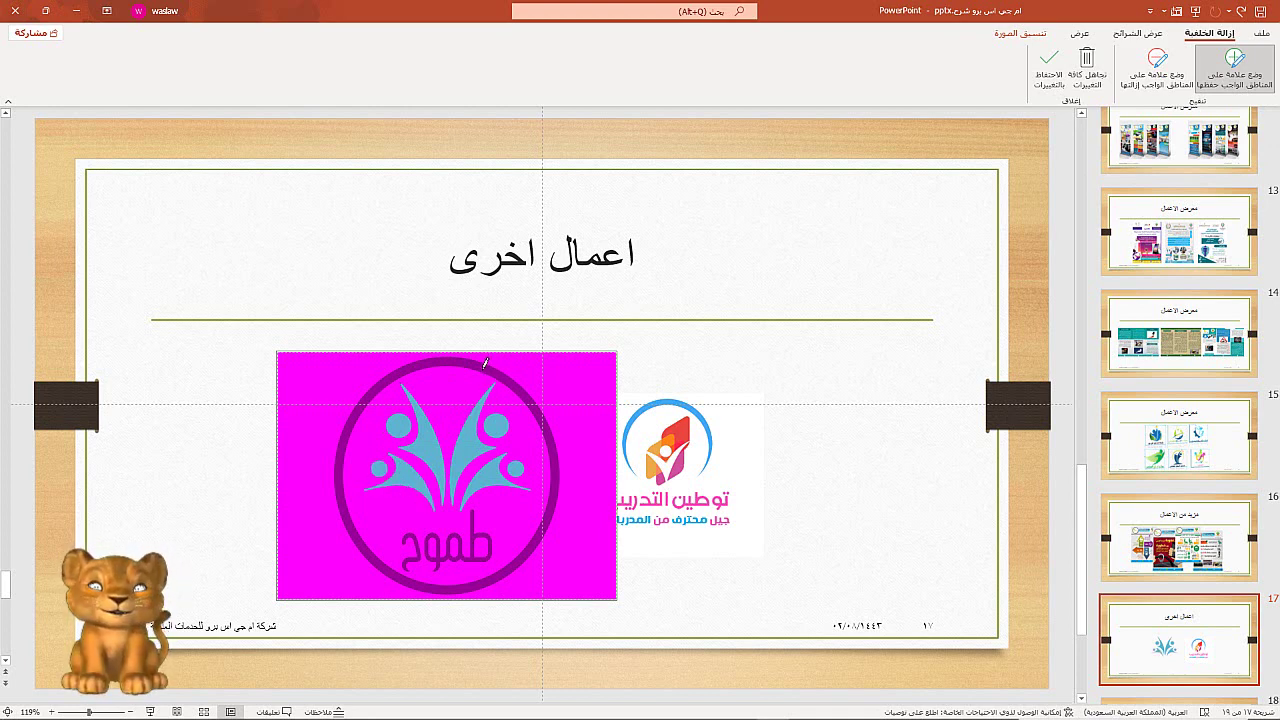
Mark the logo's outer ring (top, left, right and upper-right) to keep.
{"action": "mouse_move", "coordinate": [484, 367]}
{"action": "left_mouse_down"}
{"action": "mouse_move", "coordinate": [410, 362]}
{"action": "mouse_move", "coordinate": [364, 400]}
{"action": "left_mouse_up"}
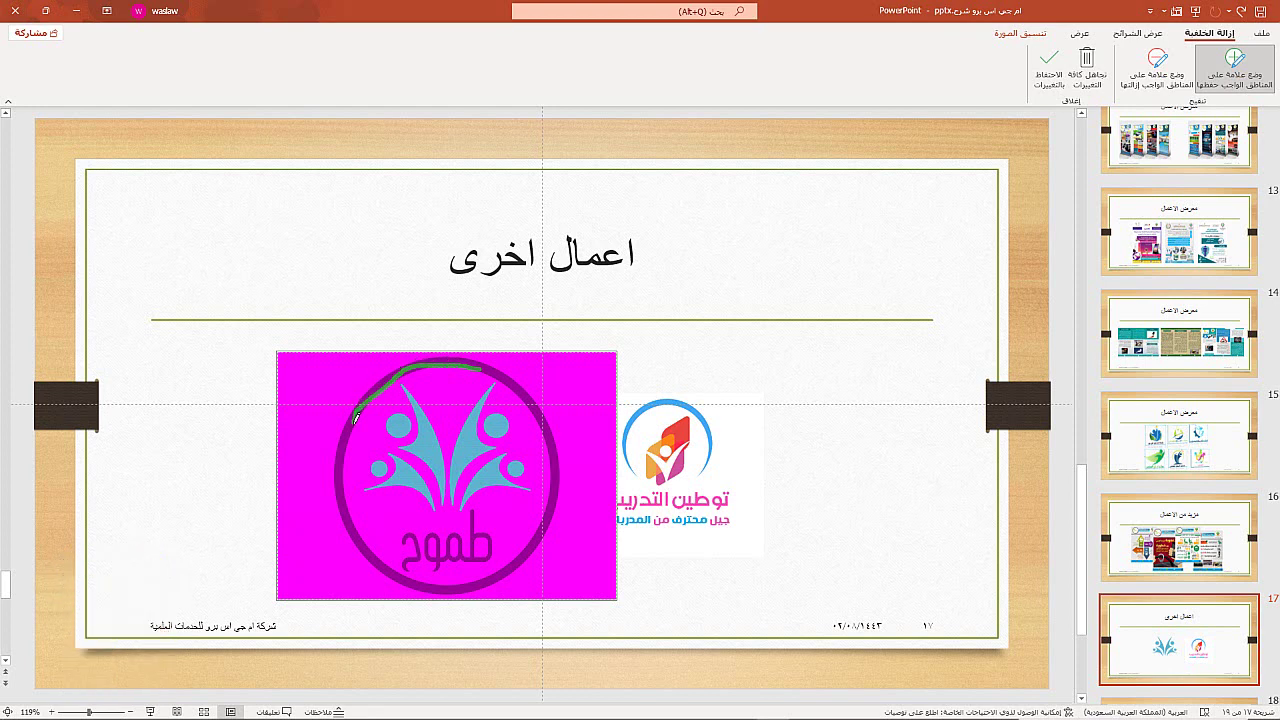
{"action": "mouse_move", "coordinate": [345, 463]}
{"action": "left_mouse_down"}
{"action": "mouse_move", "coordinate": [343, 491]}
{"action": "mouse_move", "coordinate": [378, 558]}
{"action": "mouse_move", "coordinate": [424, 580]}
{"action": "mouse_move", "coordinate": [500, 570]}
{"action": "left_mouse_up"}
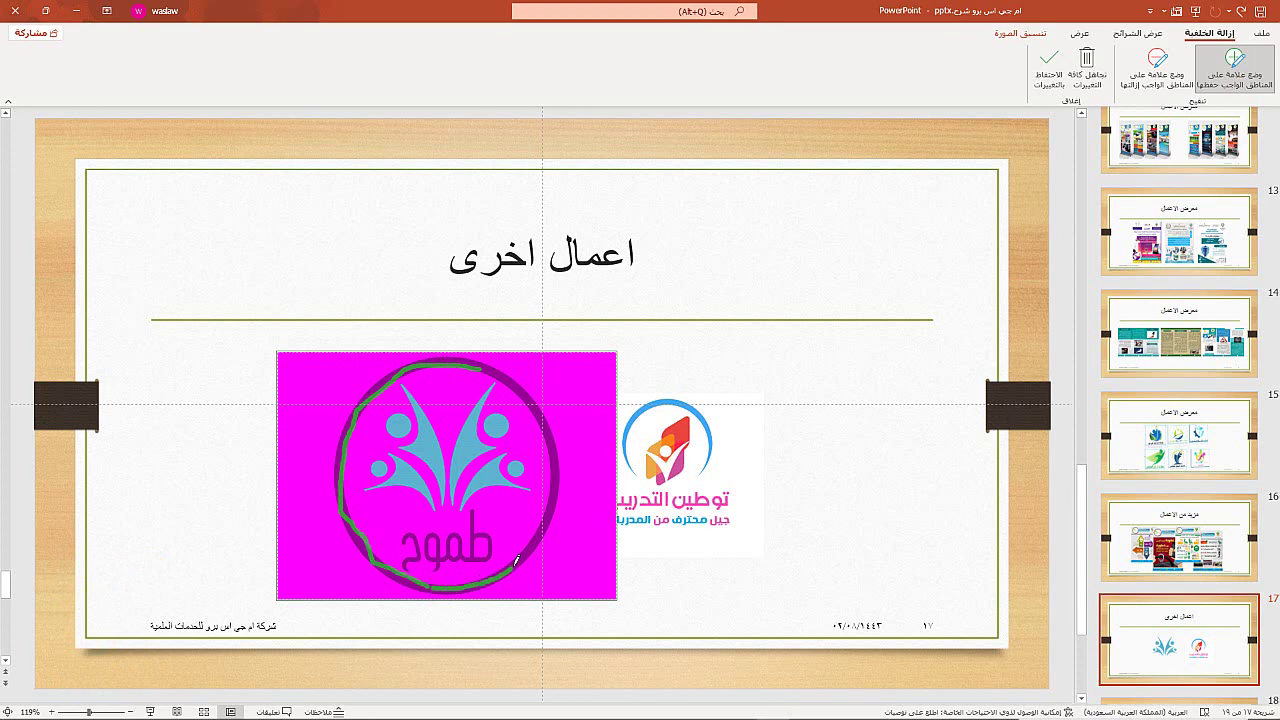
{"action": "left_click_drag", "start_coordinate": [550, 510], "coordinate": [557, 487]}
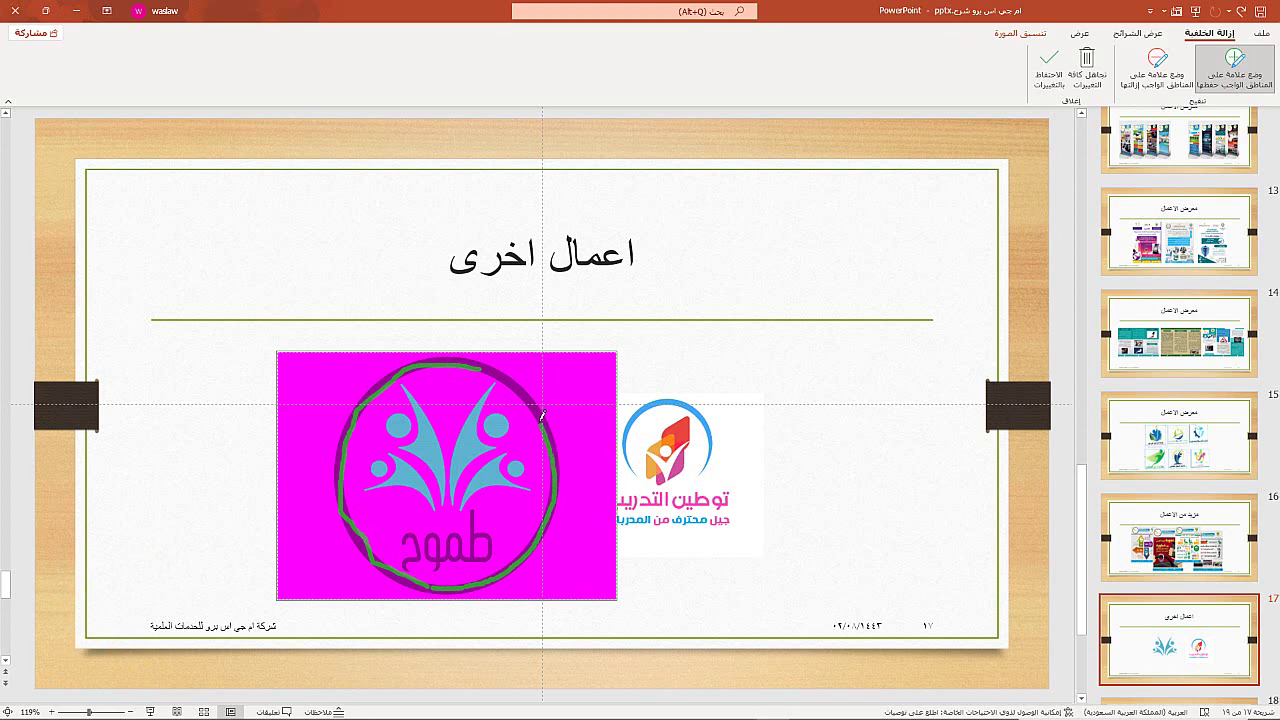
{"action": "mouse_move", "coordinate": [542, 414]}
{"action": "left_mouse_down"}
{"action": "mouse_move", "coordinate": [502, 375]}
{"action": "mouse_move", "coordinate": [440, 351]}
{"action": "mouse_move", "coordinate": [458, 354]}
{"action": "left_mouse_up"}
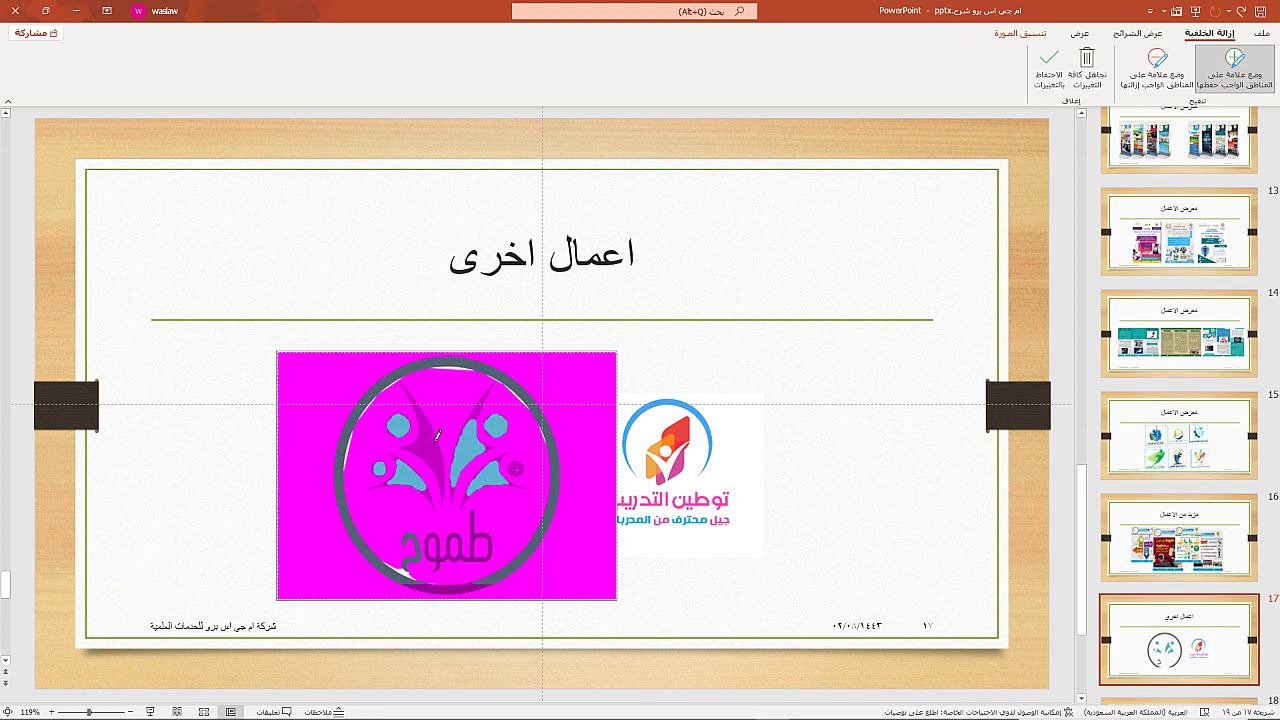
Mark the طموح logo's blue figures, white interior, text and ring, including its bottom edge, as areas to keep.
{"action": "left_click_drag", "start_coordinate": [422, 427], "coordinate": [452, 466]}
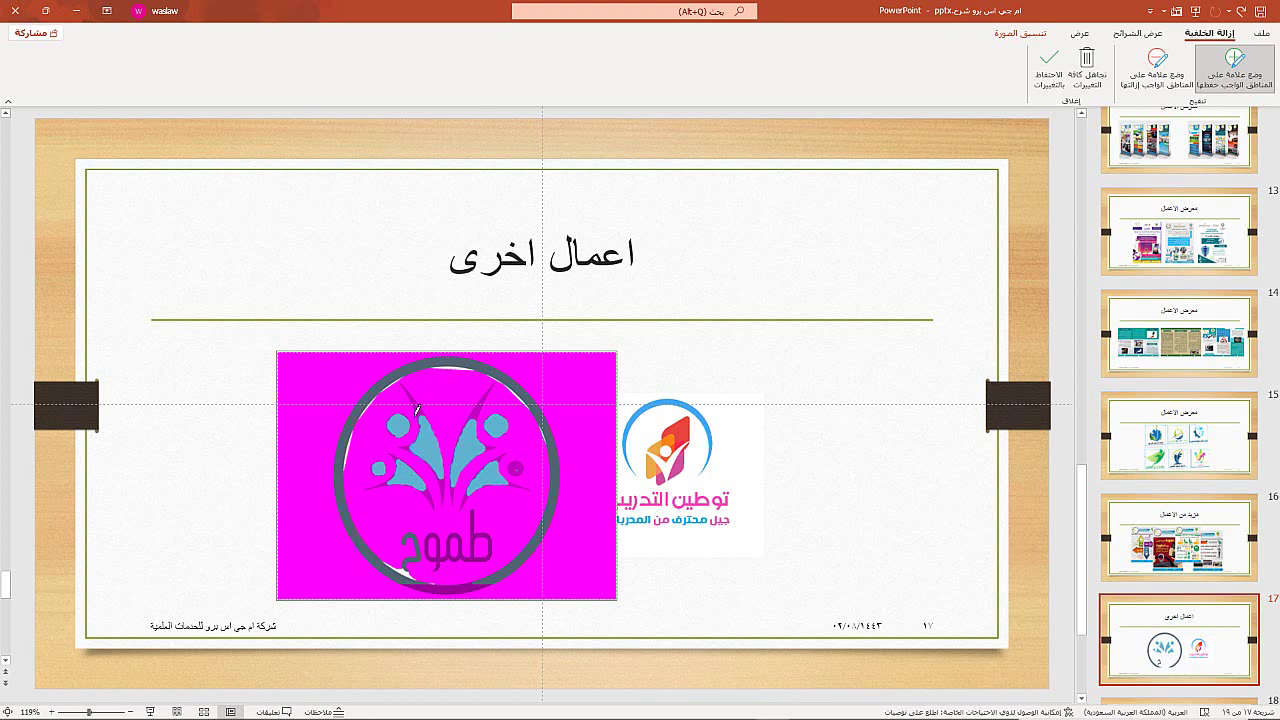
{"action": "left_click_drag", "start_coordinate": [423, 410], "coordinate": [403, 375]}
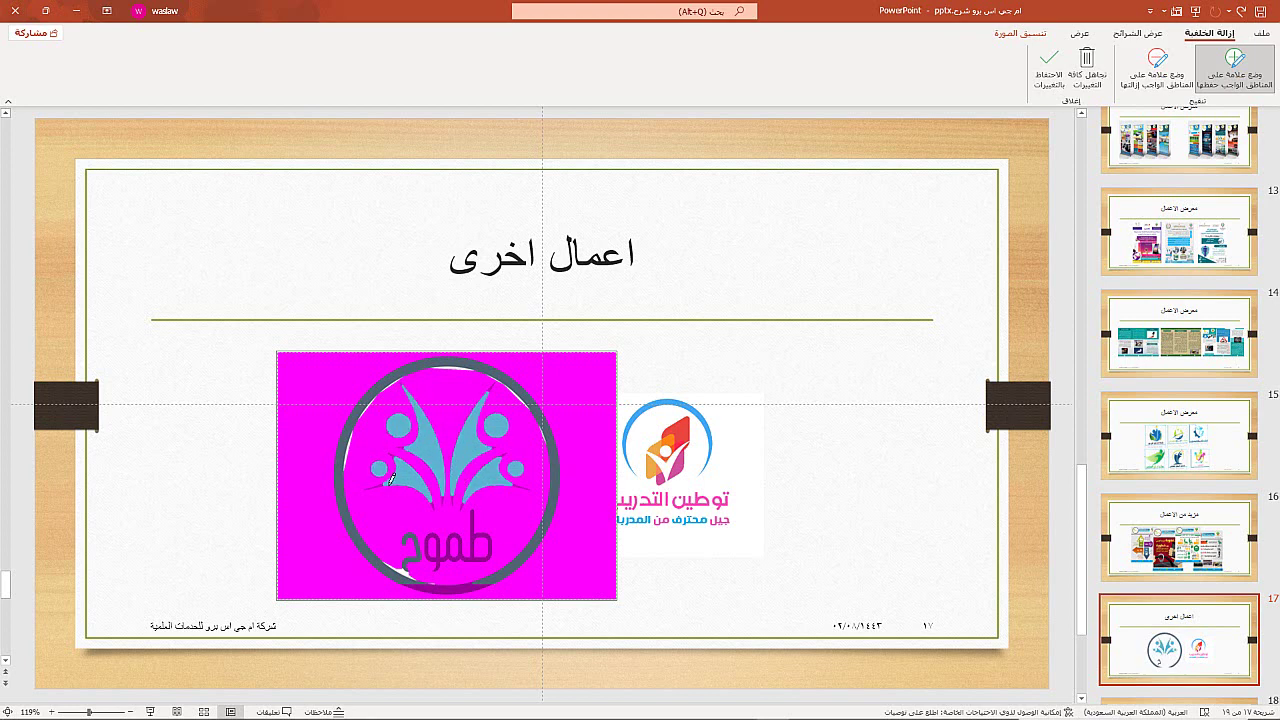
{"action": "left_click_drag", "start_coordinate": [381, 478], "coordinate": [482, 515]}
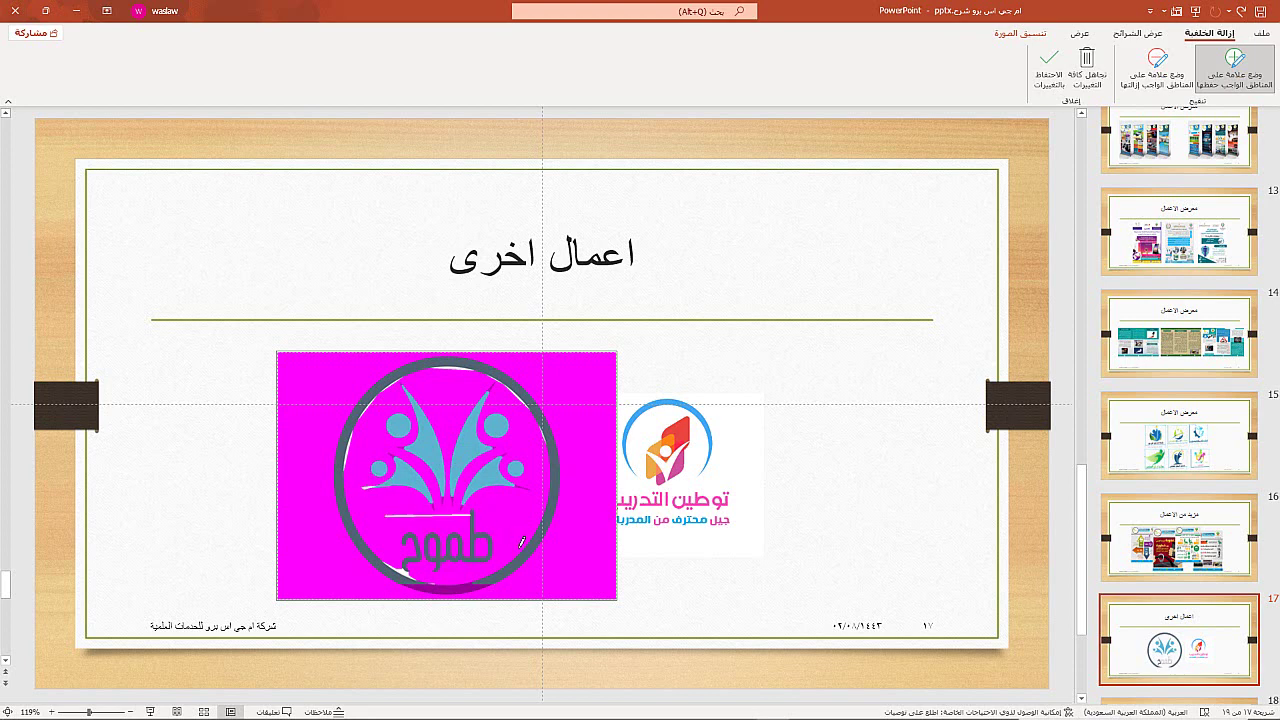
{"action": "left_click_drag", "start_coordinate": [513, 387], "coordinate": [506, 507]}
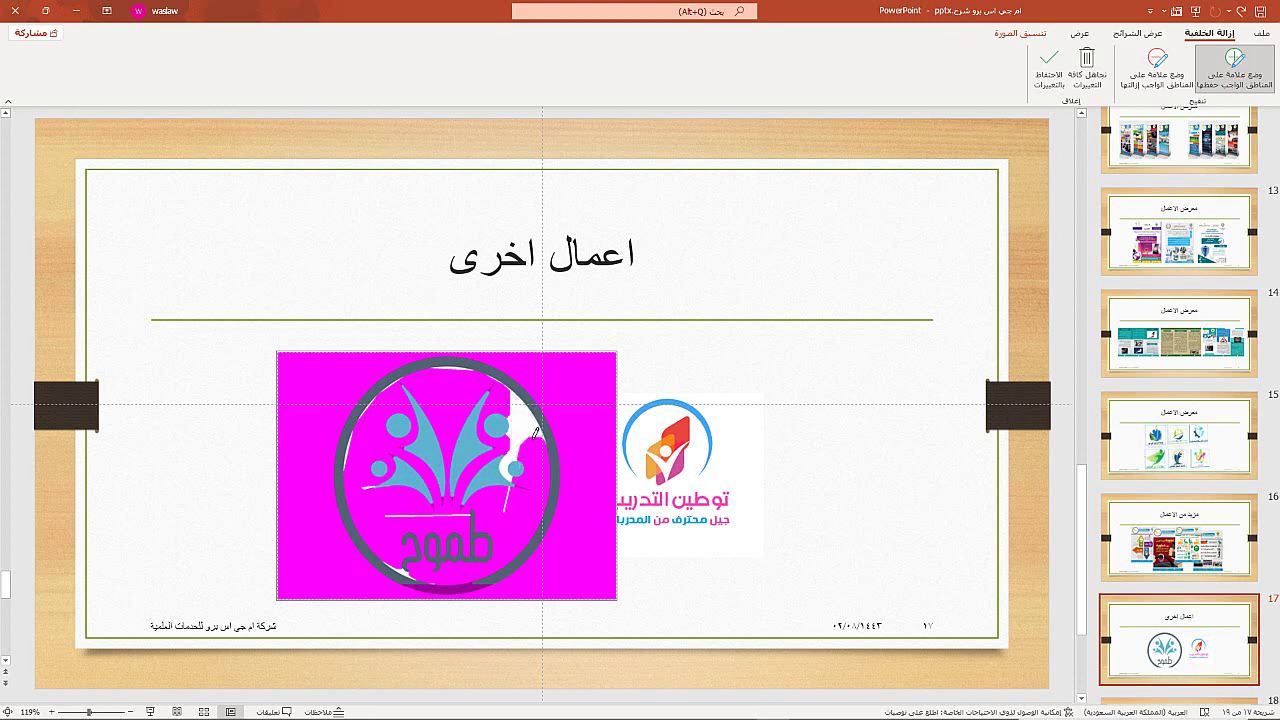
{"action": "left_click_drag", "start_coordinate": [516, 385], "coordinate": [489, 399]}
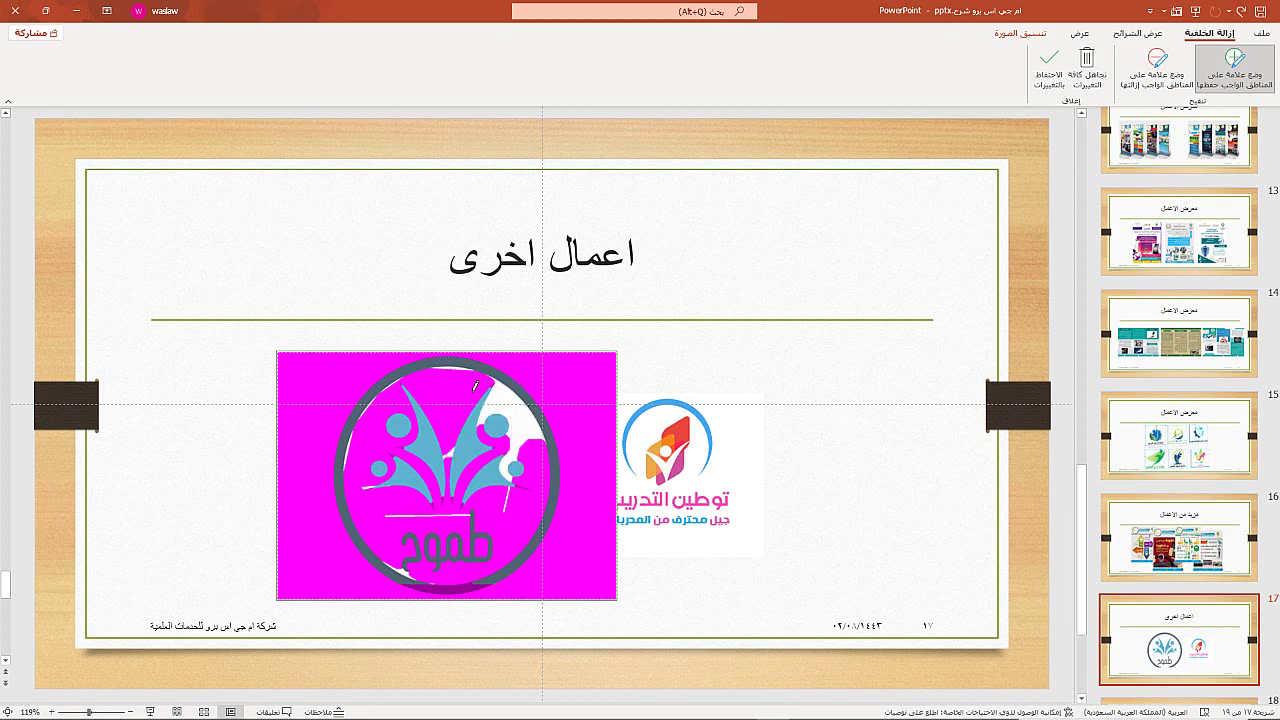
{"action": "mouse_move", "coordinate": [475, 385]}
{"action": "left_mouse_down"}
{"action": "mouse_move", "coordinate": [448, 393]}
{"action": "mouse_move", "coordinate": [532, 450]}
{"action": "left_mouse_up"}
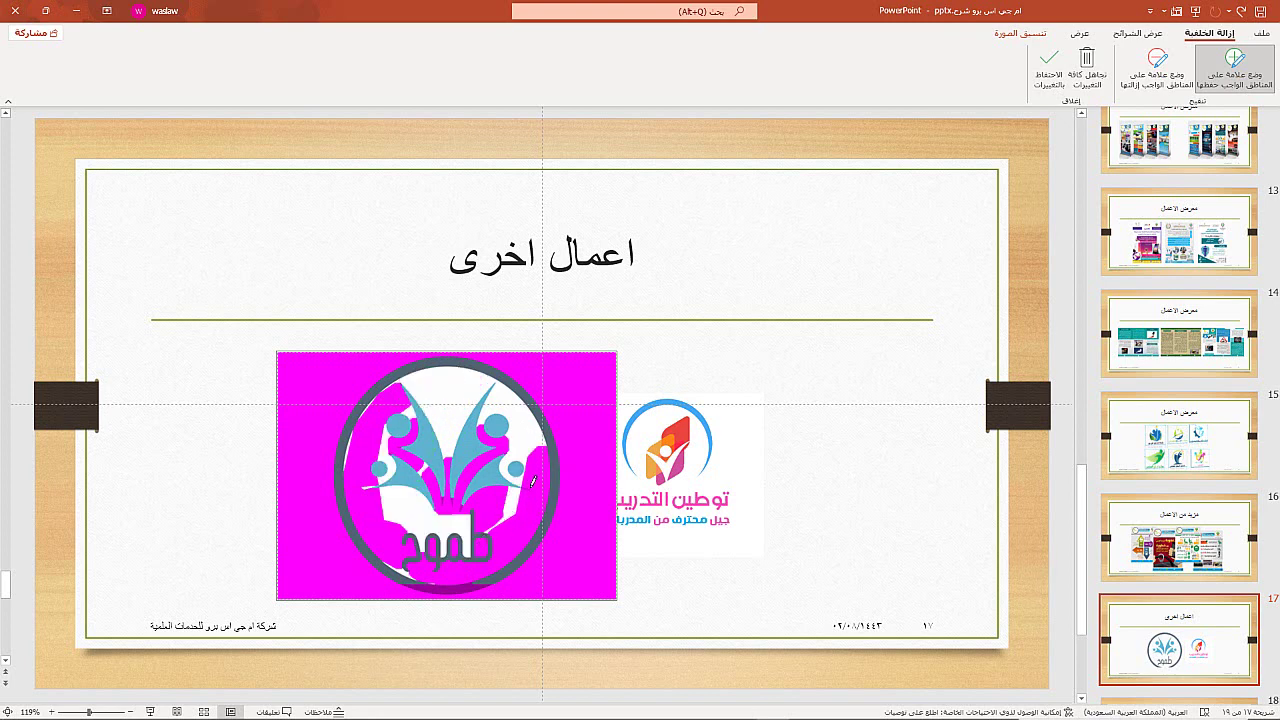
{"action": "left_click_drag", "start_coordinate": [396, 490], "coordinate": [458, 545]}
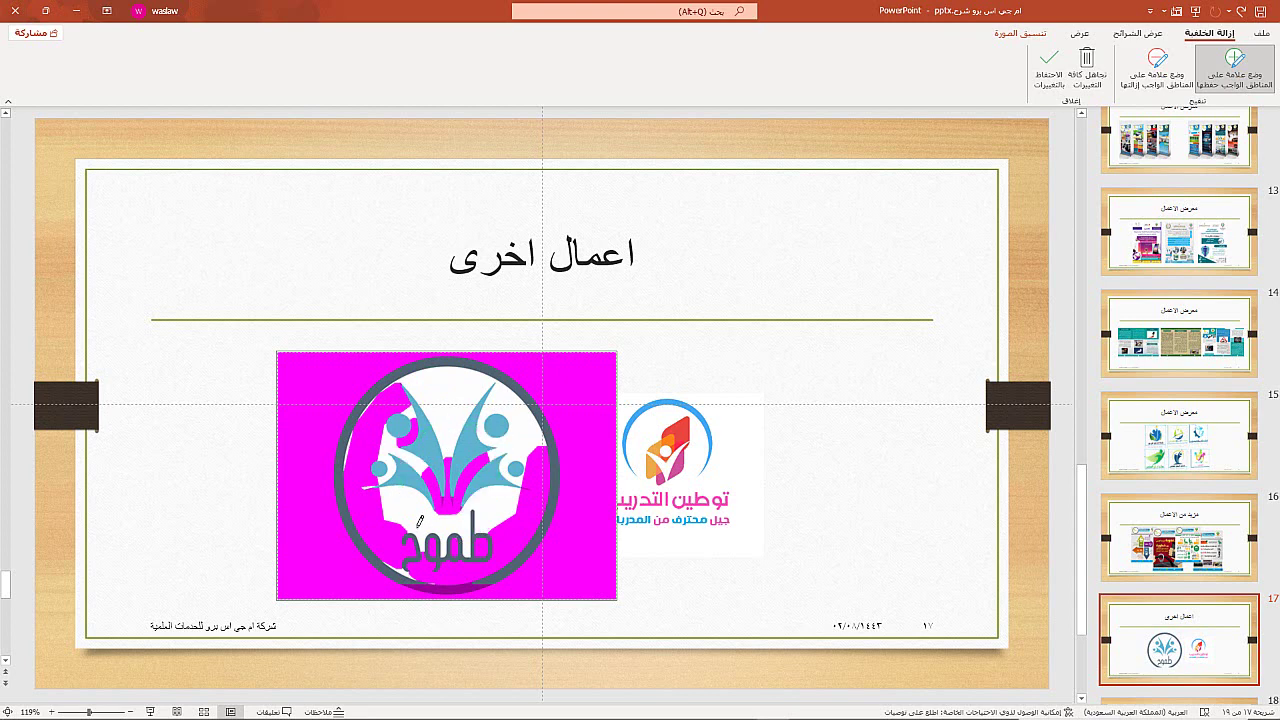
{"action": "left_click_drag", "start_coordinate": [420, 520], "coordinate": [446, 530]}
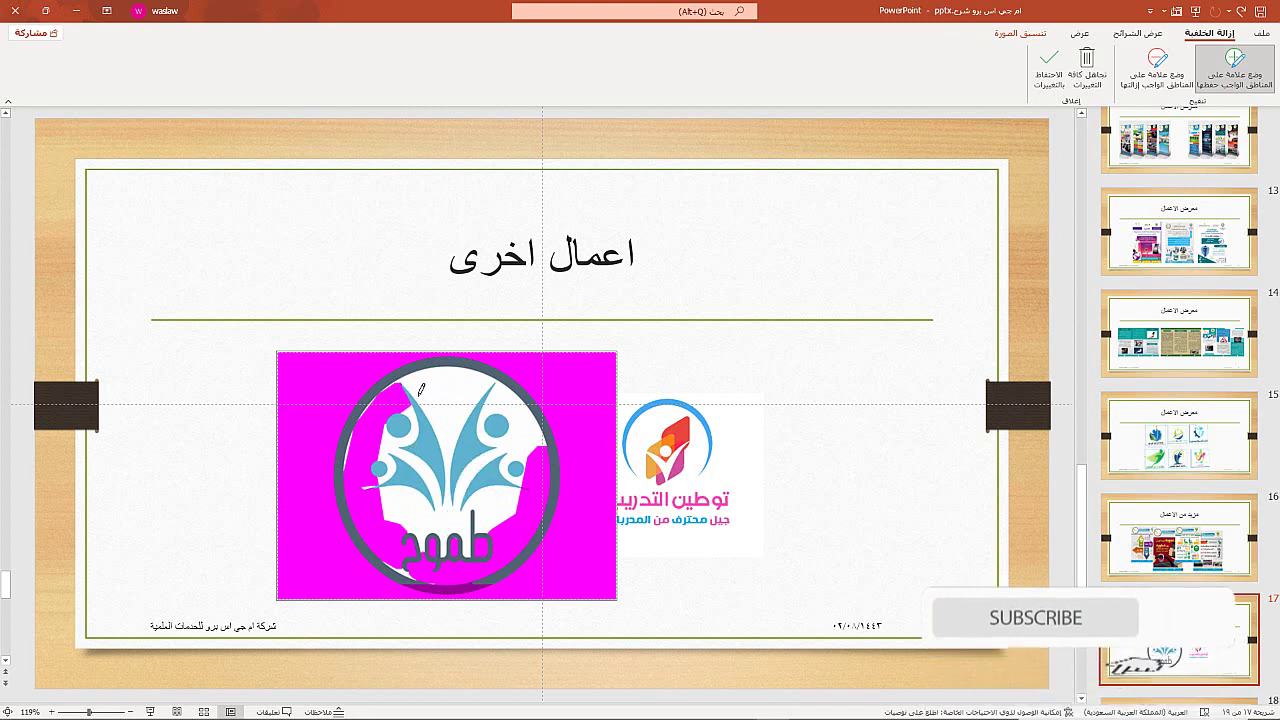
{"action": "mouse_move", "coordinate": [420, 390]}
{"action": "left_mouse_down"}
{"action": "mouse_move", "coordinate": [399, 543]}
{"action": "mouse_move", "coordinate": [548, 456]}
{"action": "mouse_move", "coordinate": [532, 446]}
{"action": "left_mouse_up"}
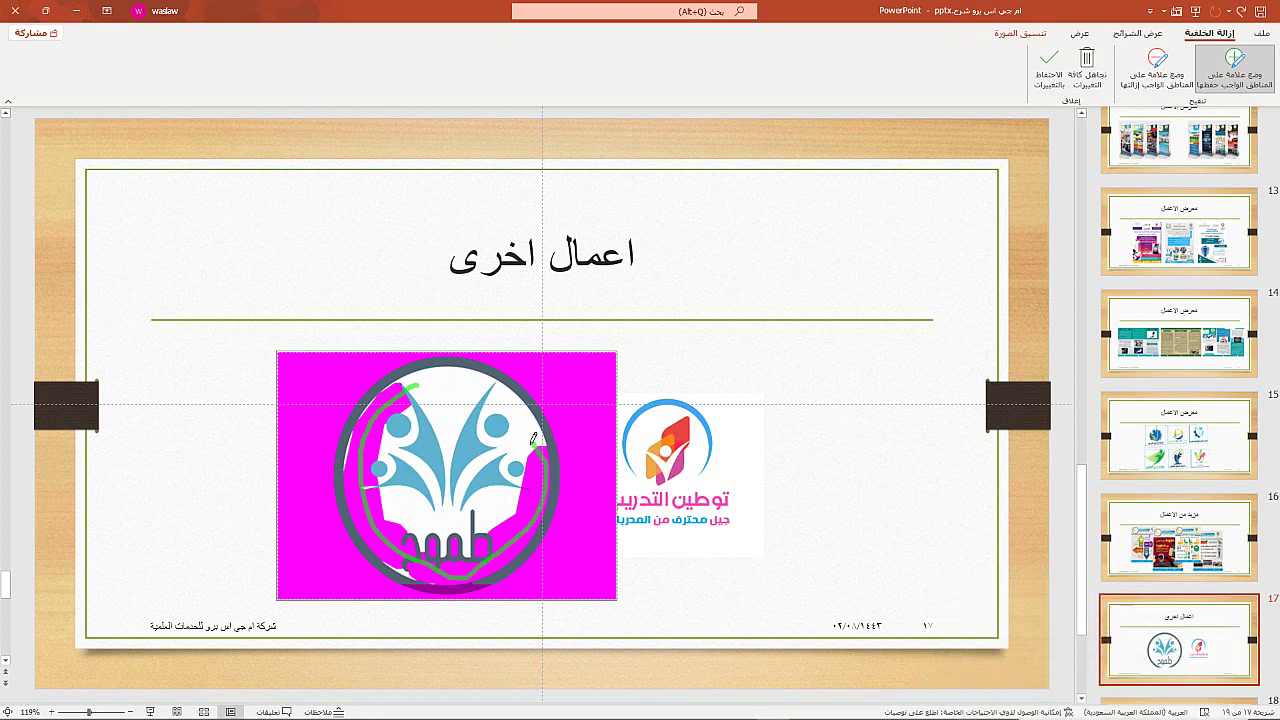
{"action": "left_click", "coordinate": [487, 541]}
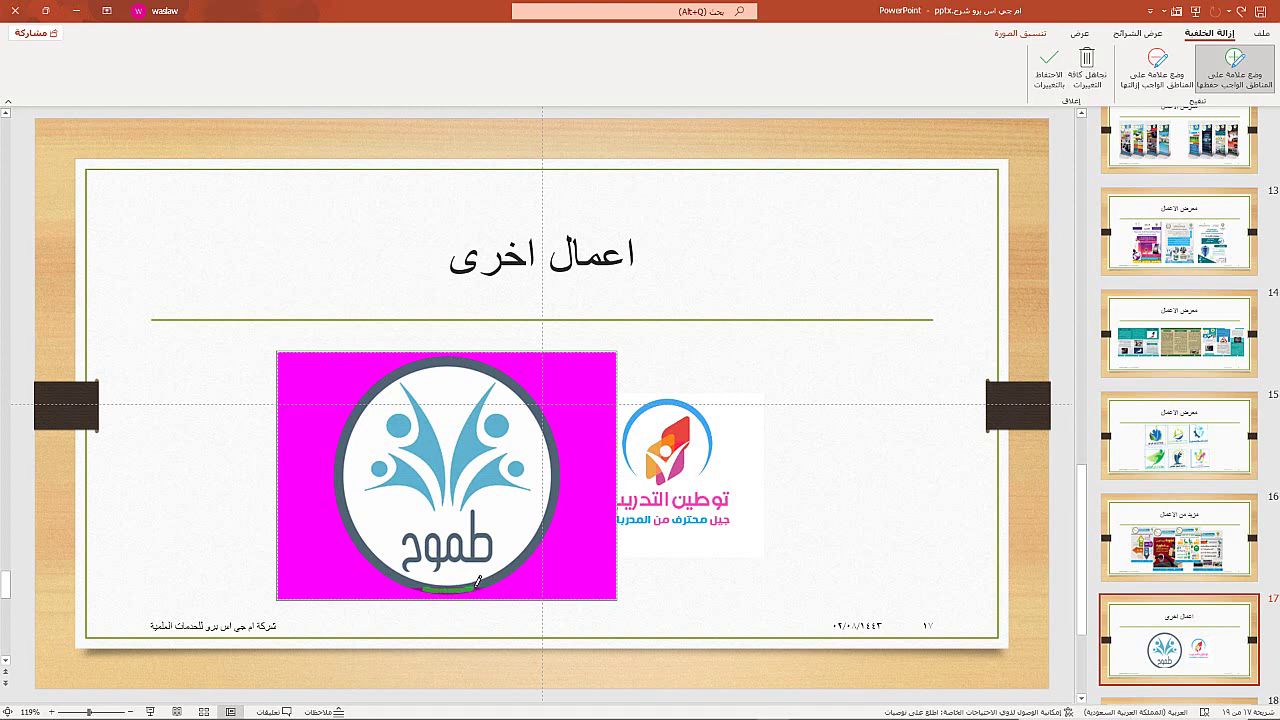
{"action": "left_click_drag", "start_coordinate": [488, 582], "coordinate": [510, 580]}
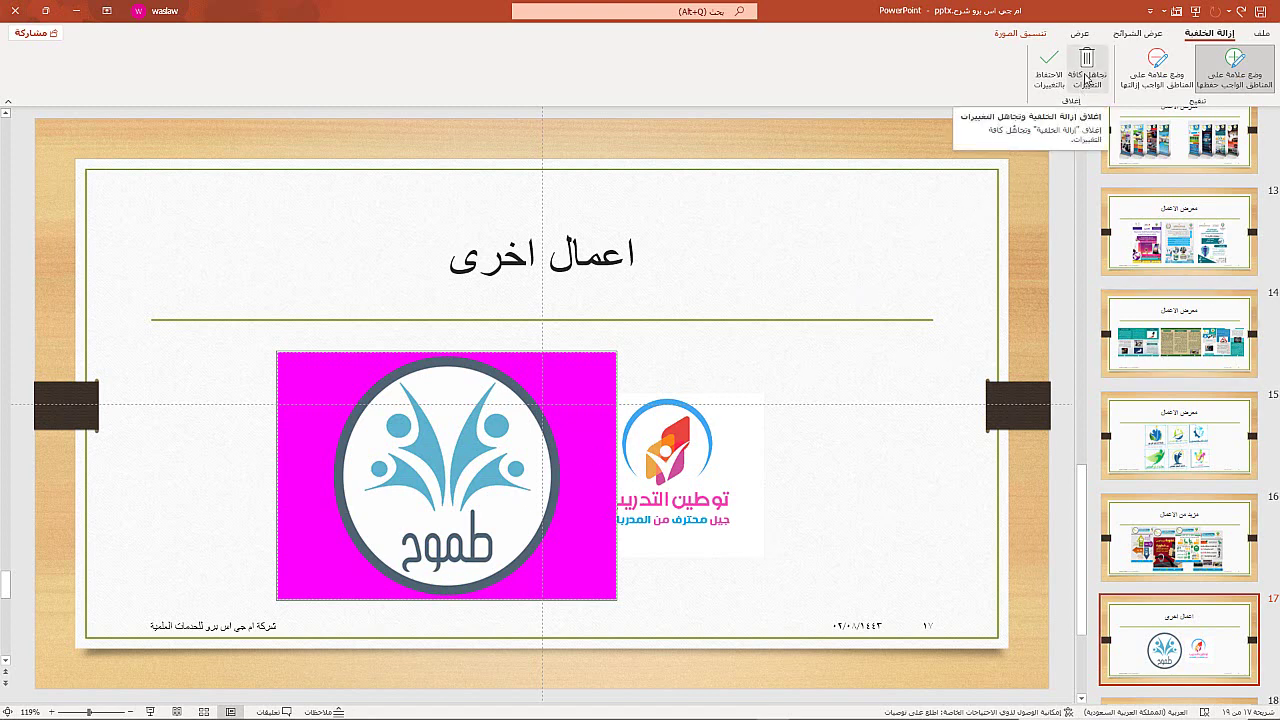
Keep the background-removal changes and move the طموح logo next to the توطين التدريب logo.
{"action": "left_click", "coordinate": [1048, 66]}
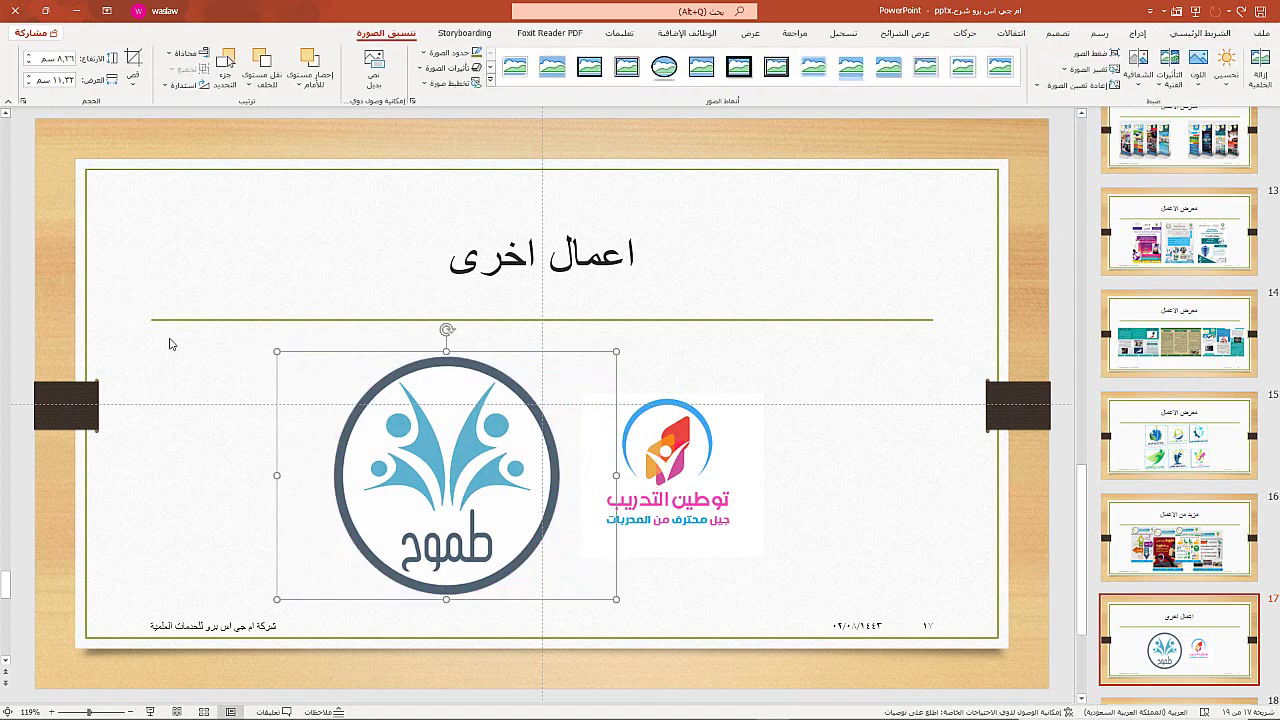
{"action": "left_click_drag", "start_coordinate": [551, 401], "coordinate": [585, 401]}
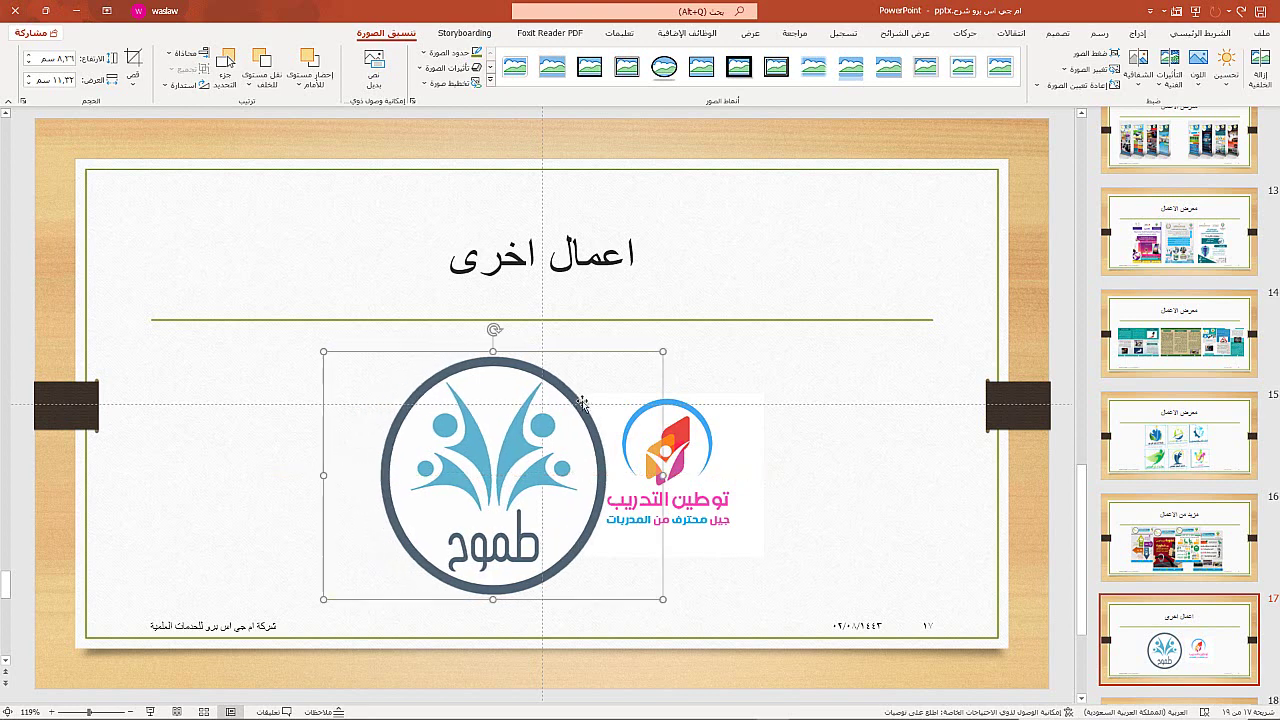
{"action": "left_click", "coordinate": [686, 436]}
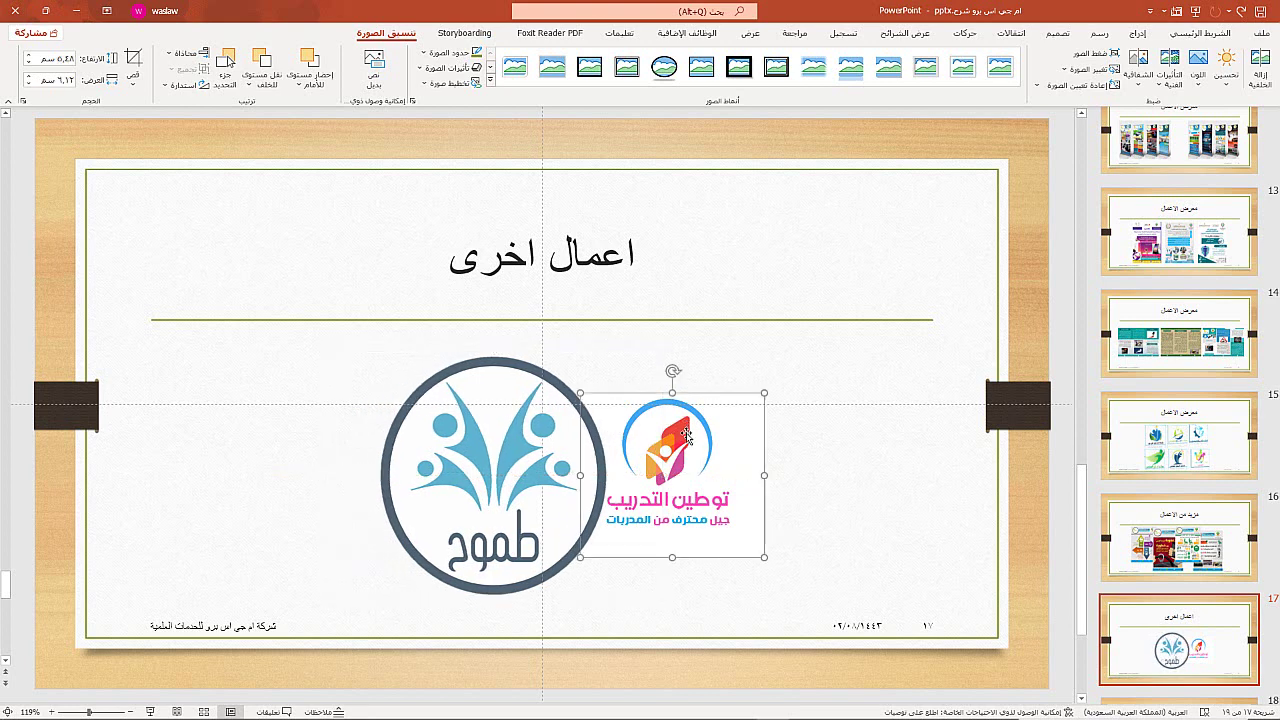
{"action": "left_click_drag", "start_coordinate": [566, 398], "coordinate": [549, 391]}
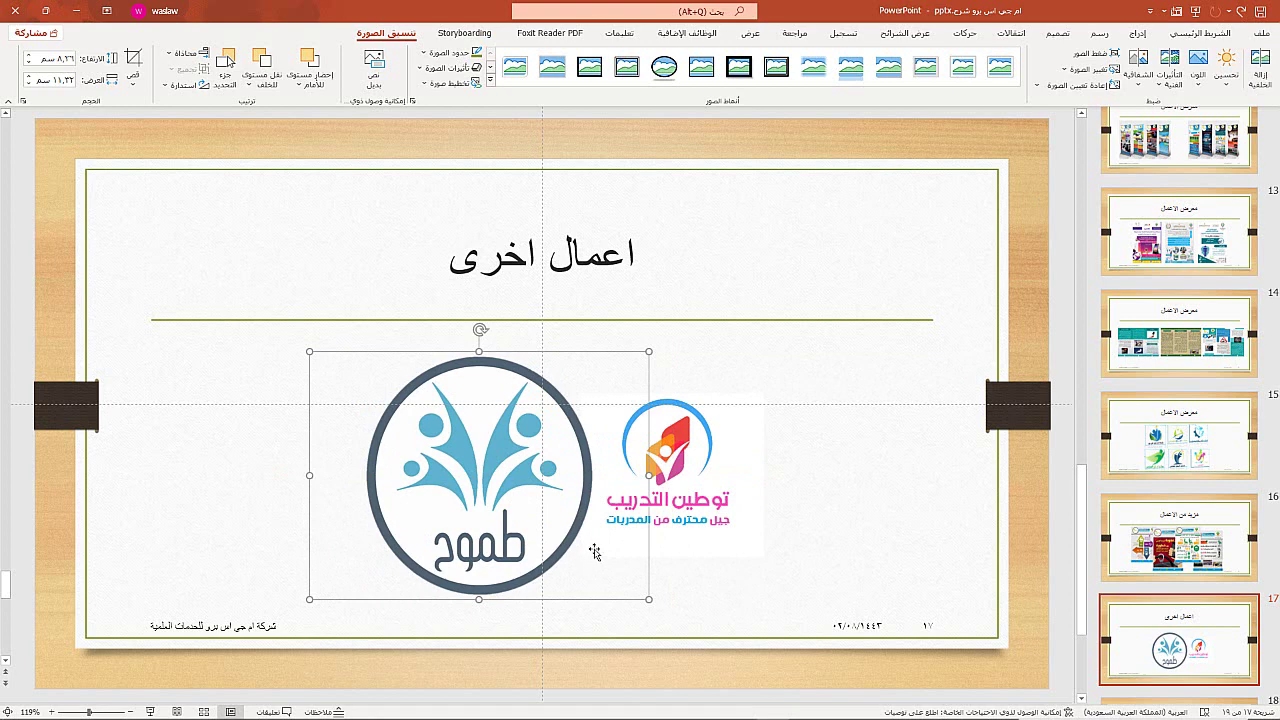
Nudge the توطين التدريب logo into place beside the طموح logo, then switch to slide 16.
{"action": "left_click", "coordinate": [693, 459]}
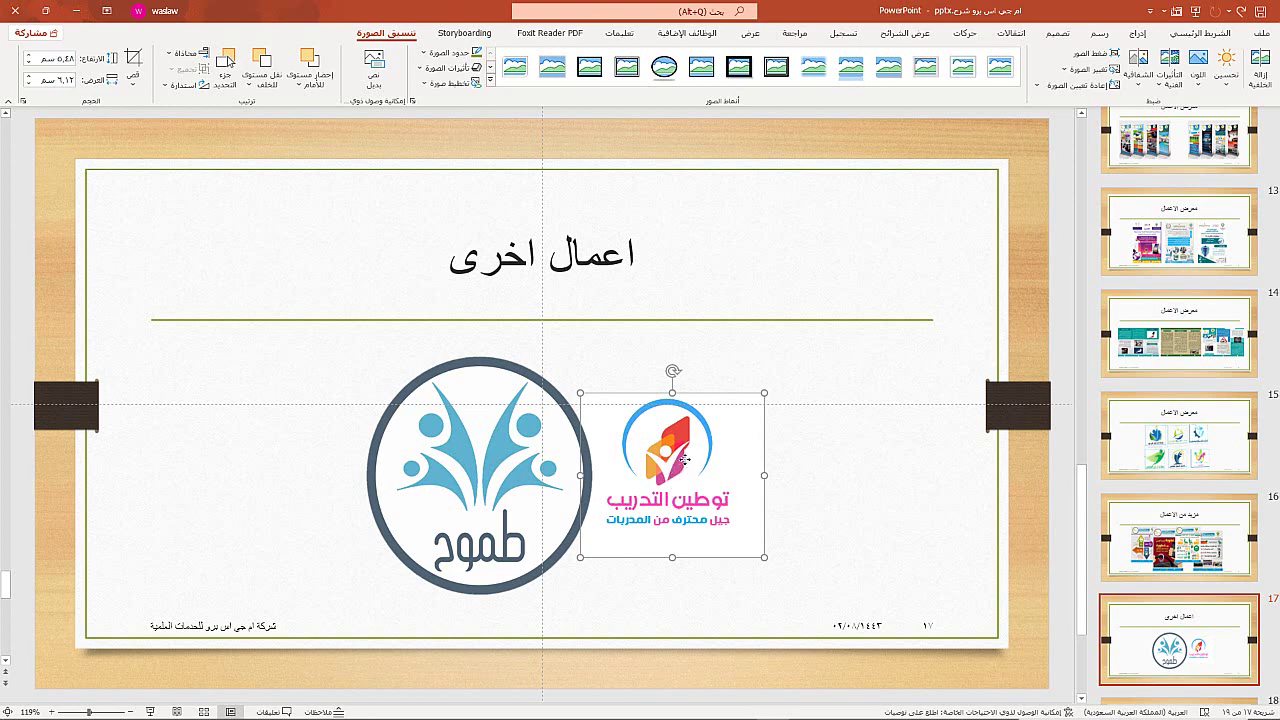
{"action": "left_click_drag", "start_coordinate": [682, 456], "coordinate": [681, 468]}
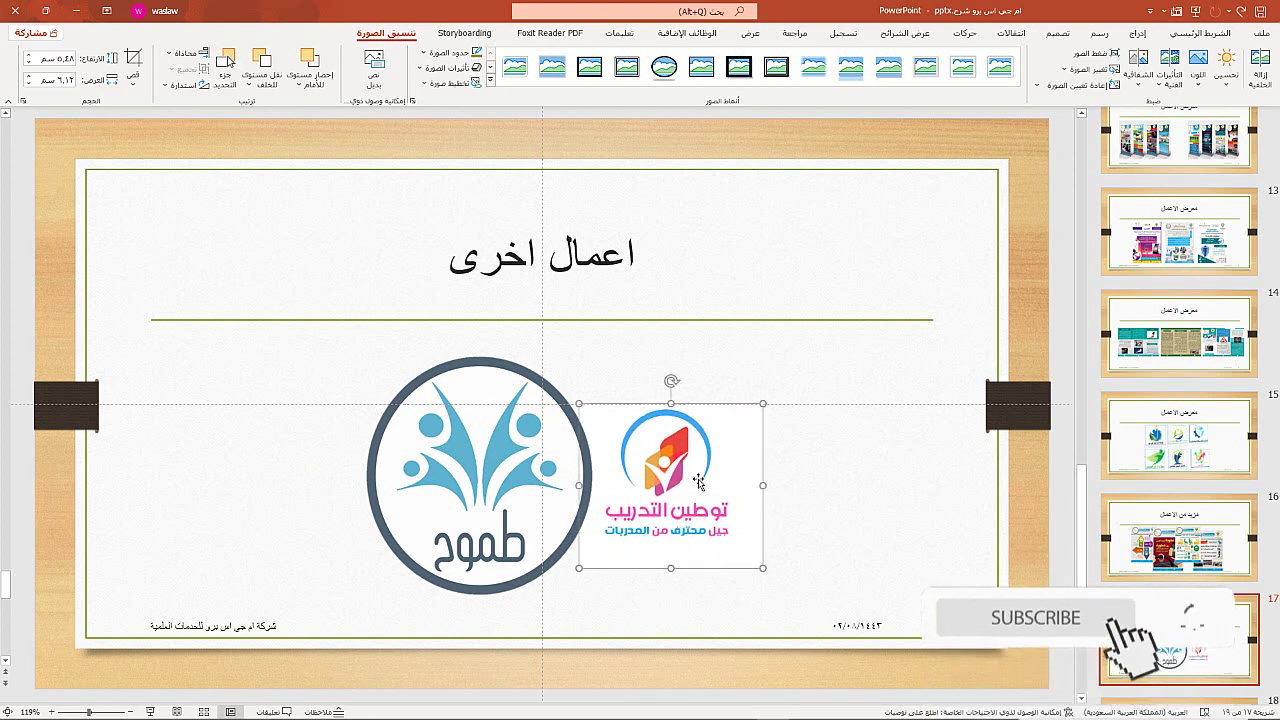
{"action": "left_click_drag", "start_coordinate": [697, 464], "coordinate": [691, 464]}
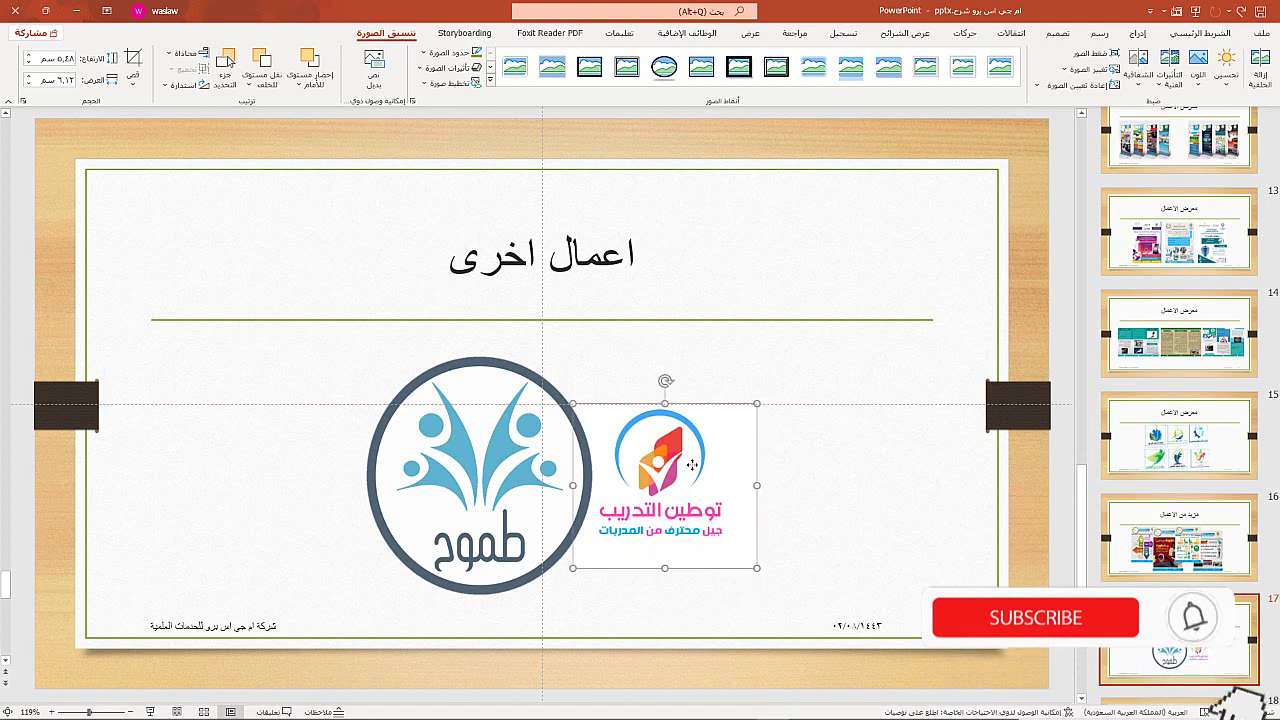
{"action": "left_click_drag", "start_coordinate": [675, 522], "coordinate": [690, 522]}
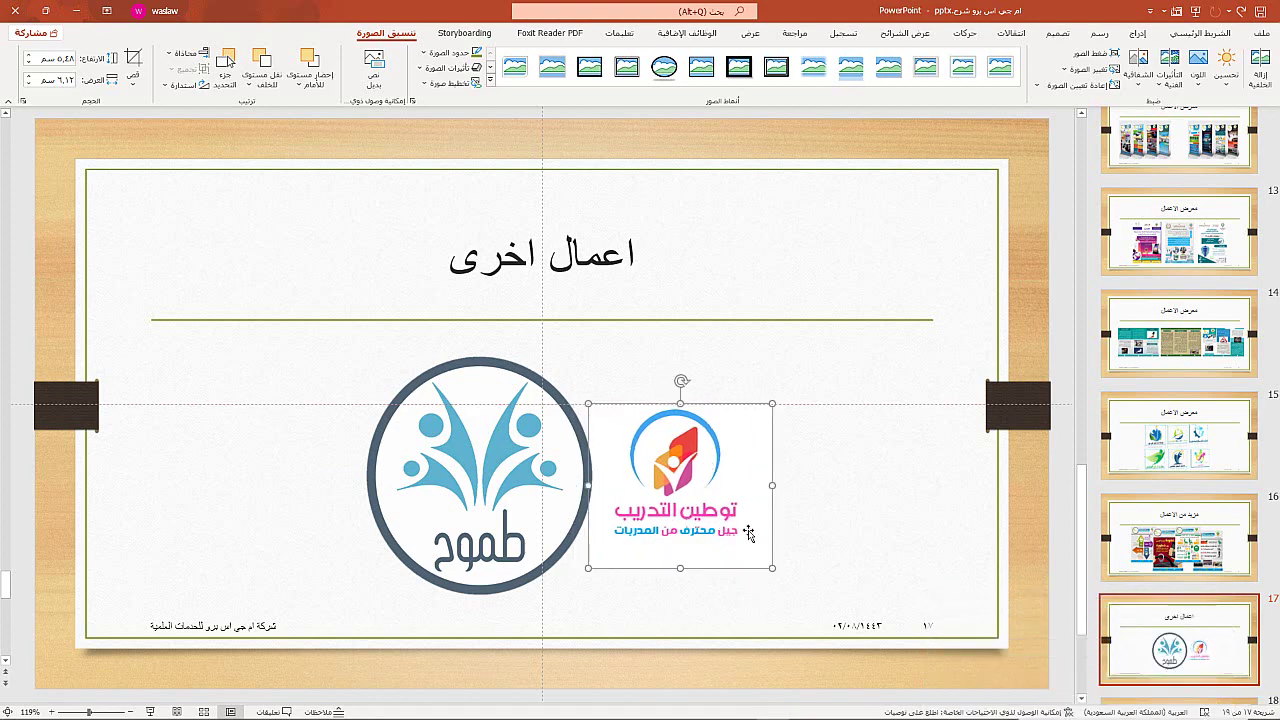
{"action": "left_click", "coordinate": [1196, 549]}
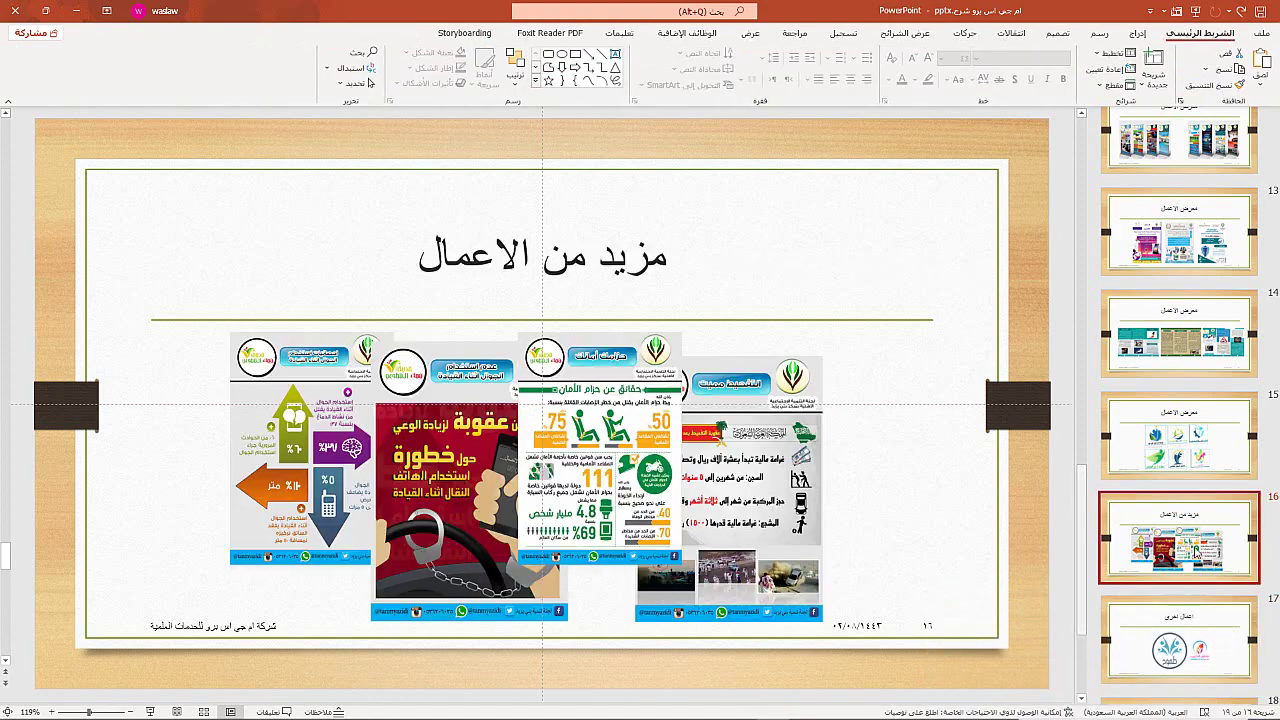
Inspect the right infographic on slide 16, then return to slide 17 and reopen the طموح logo's picture formatting.
{"action": "left_click", "coordinate": [780, 458]}
{"action": "right_click", "coordinate": [778, 456]}
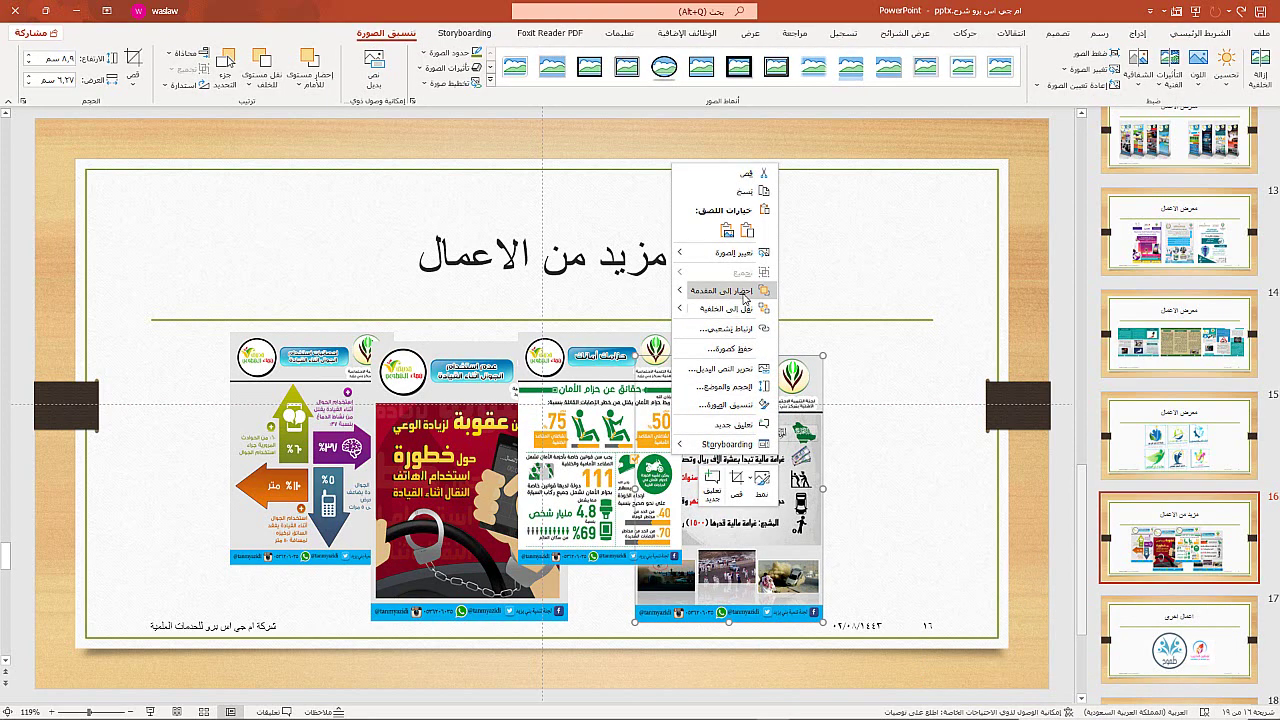
{"action": "left_click", "coordinate": [1160, 635]}
{"action": "left_click", "coordinate": [1160, 640]}
{"action": "left_click", "coordinate": [533, 467]}
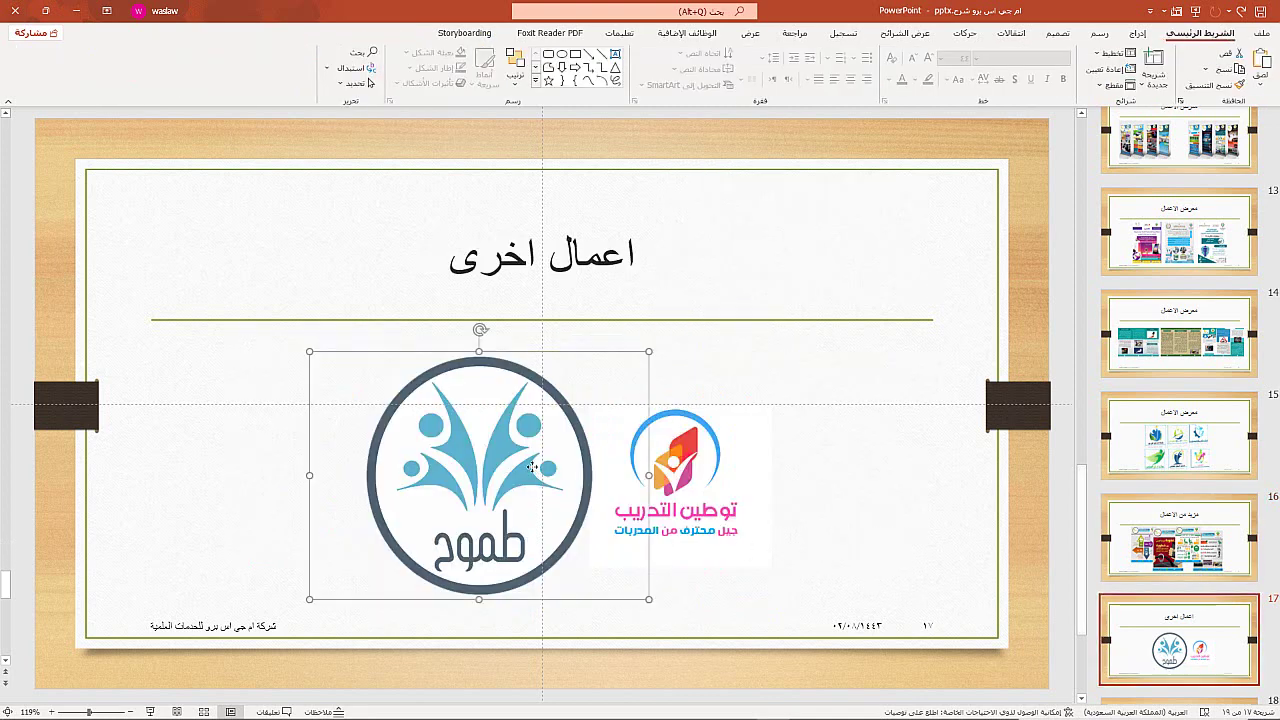
{"action": "double_click", "coordinate": [533, 467]}
{"action": "left_click", "coordinate": [1250, 72]}
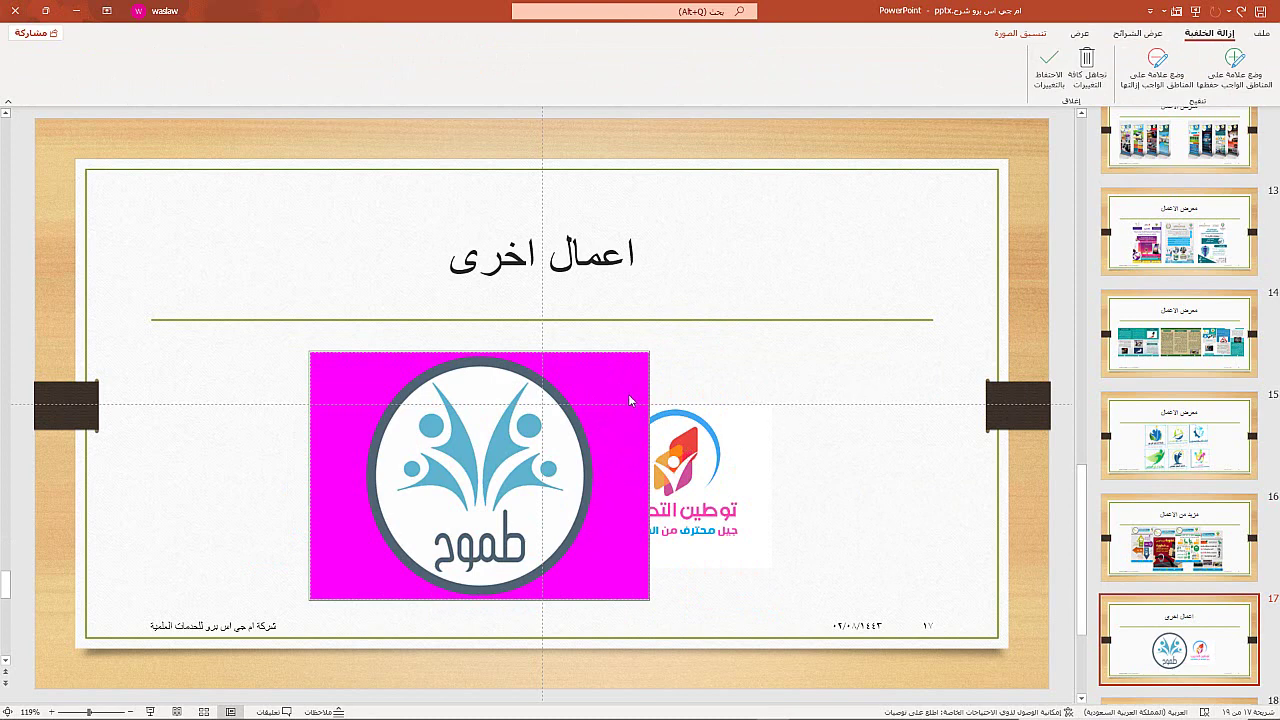
{"action": "left_click", "coordinate": [1049, 66]}
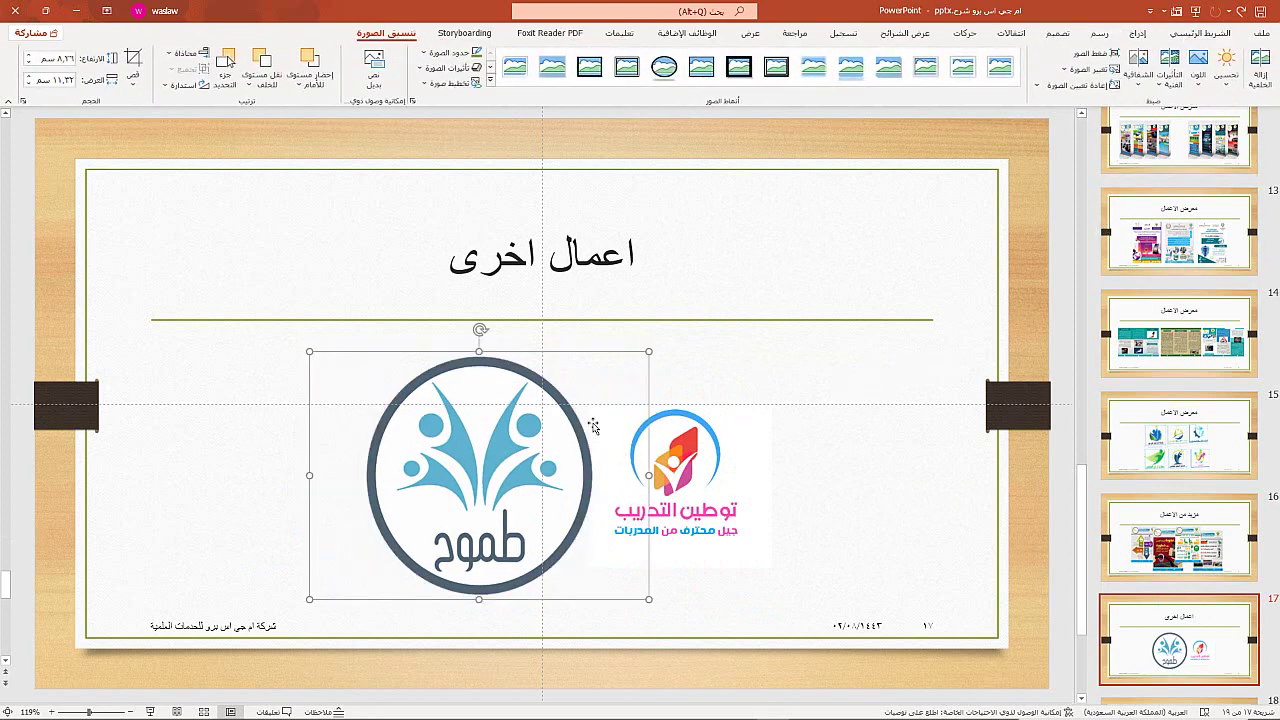